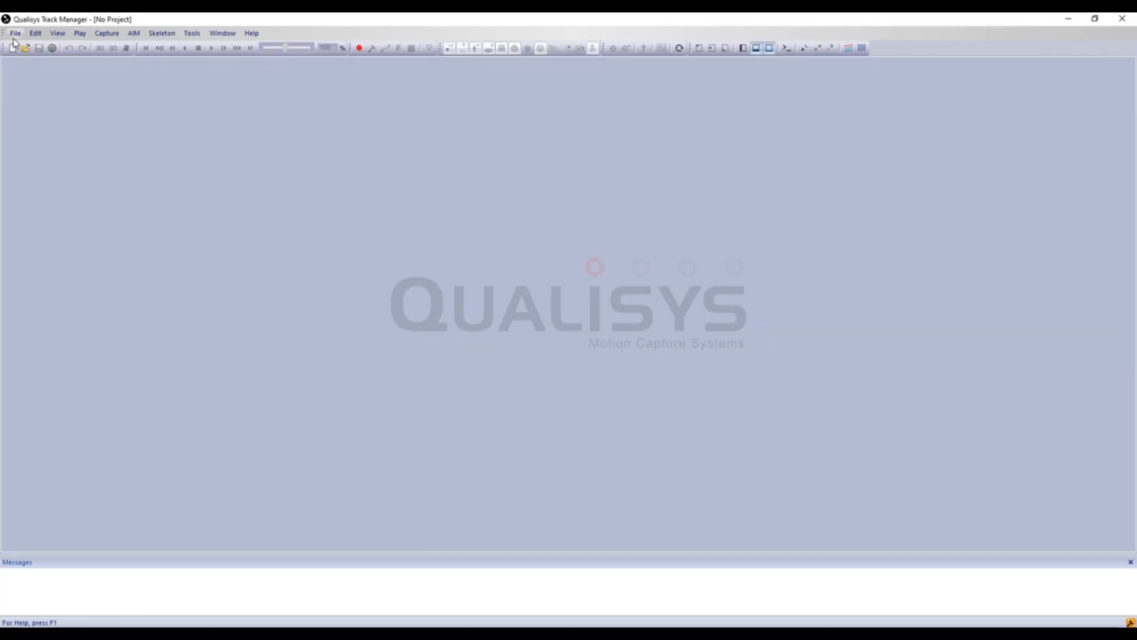
# - Open the gait trial file IQ_Gait_Trial2_Tutorial from the Gait Video Tutorial folder
pyautogui.click(16, 33)
pyautogui.click(60, 59)
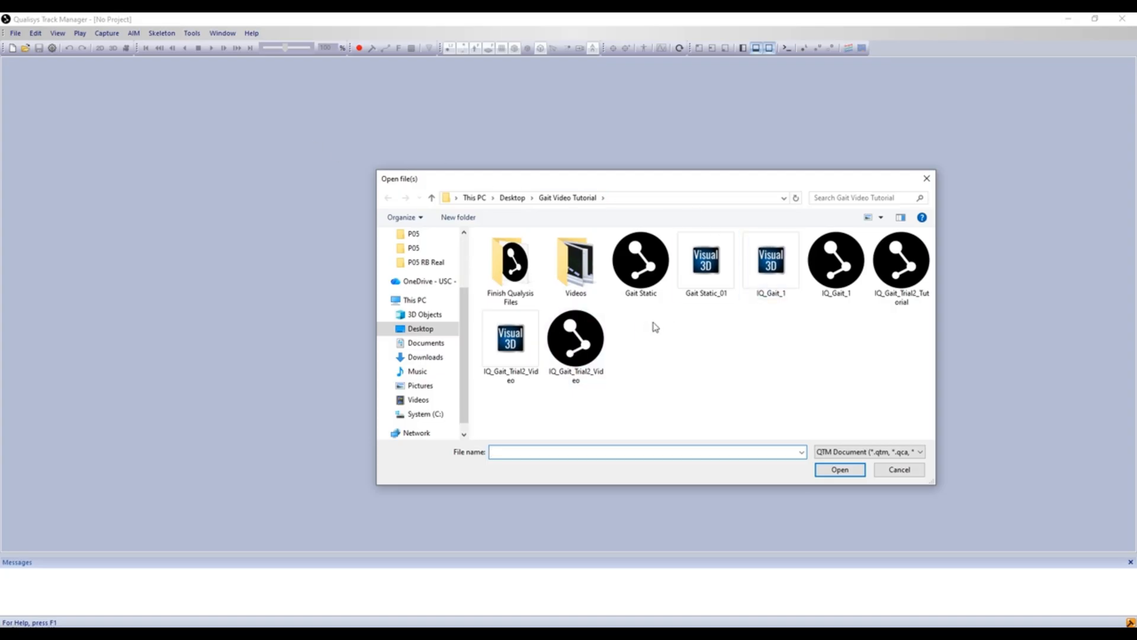
pyautogui.click(902, 261)
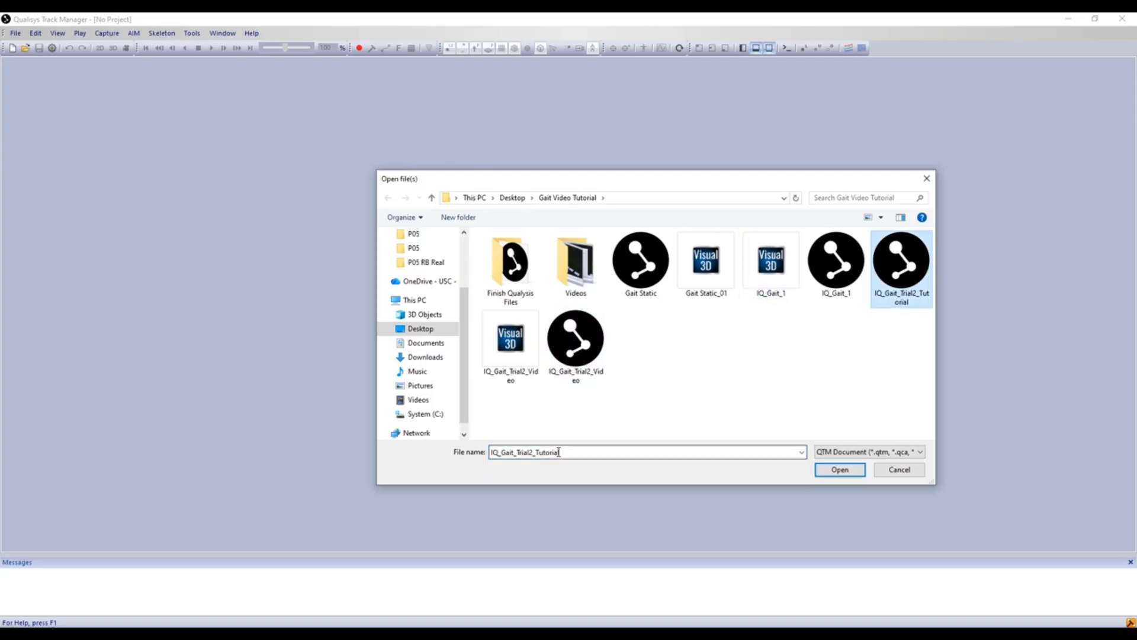
pyautogui.doubleClick(500, 455)
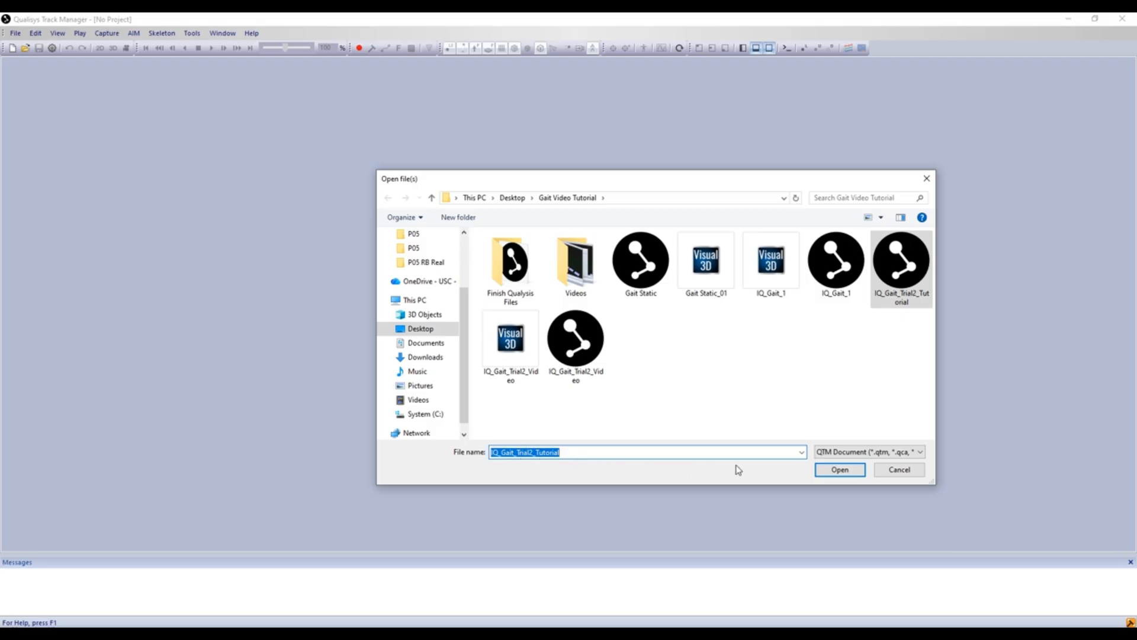
pyautogui.click(840, 469)
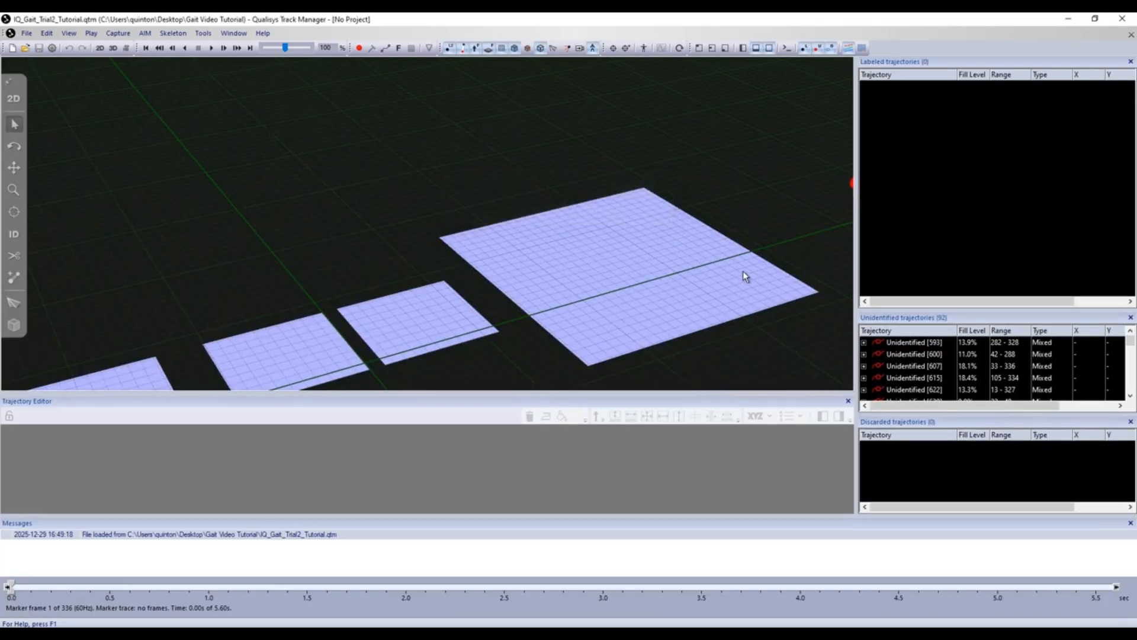
# - Enlarge the 3D view by shrinking the trajectory editor and message areas, and bring all force plates into view
pyautogui.moveTo(602, 396); pyautogui.dragTo(597, 436)
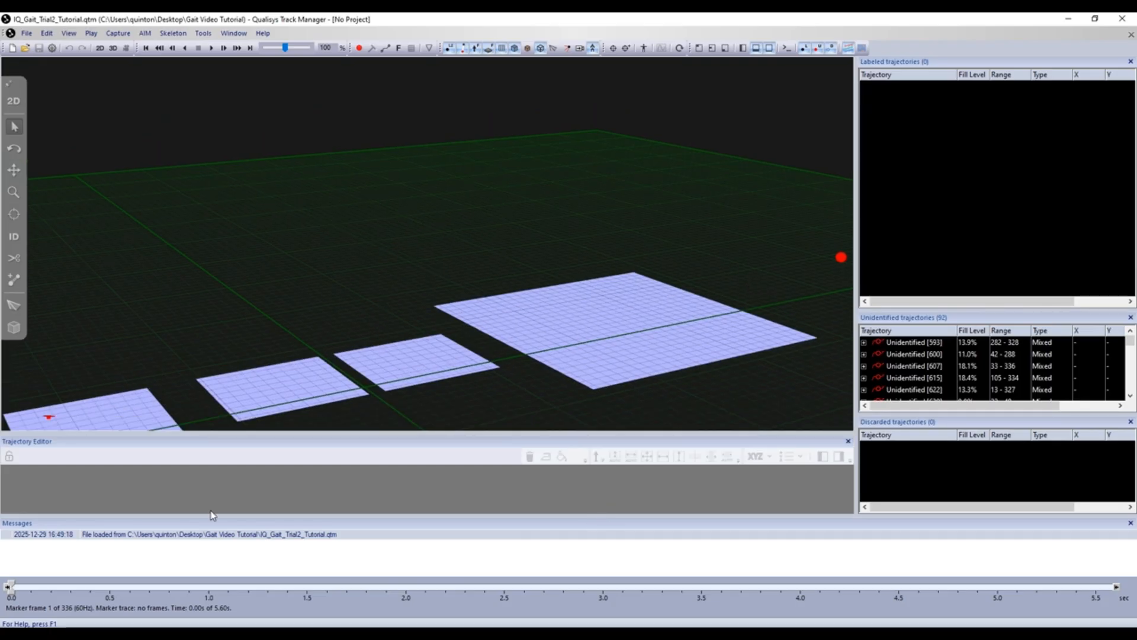
pyautogui.moveTo(141, 522); pyautogui.dragTo(158, 562)
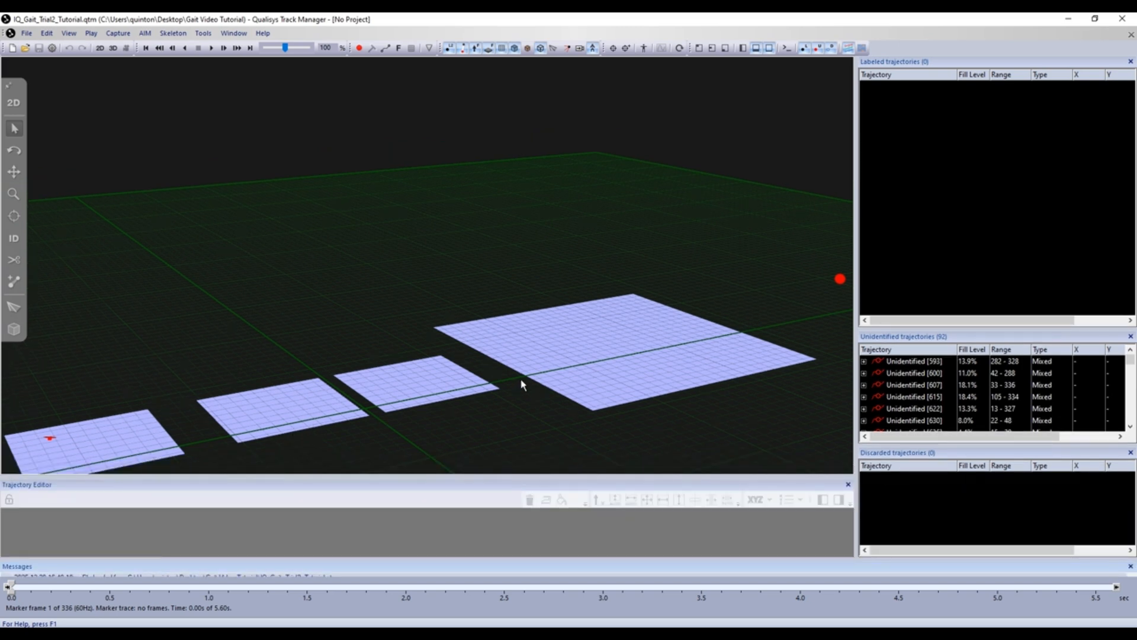
pyautogui.moveTo(521, 383)
pyautogui.mouseDown()
pyautogui.moveTo(609, 361)
pyautogui.moveTo(655, 375)
pyautogui.moveTo(614, 359)
pyautogui.moveTo(620, 335)
pyautogui.moveTo(610, 329)
pyautogui.moveTo(526, 300)
pyautogui.moveTo(538, 315)
pyautogui.mouseUp()
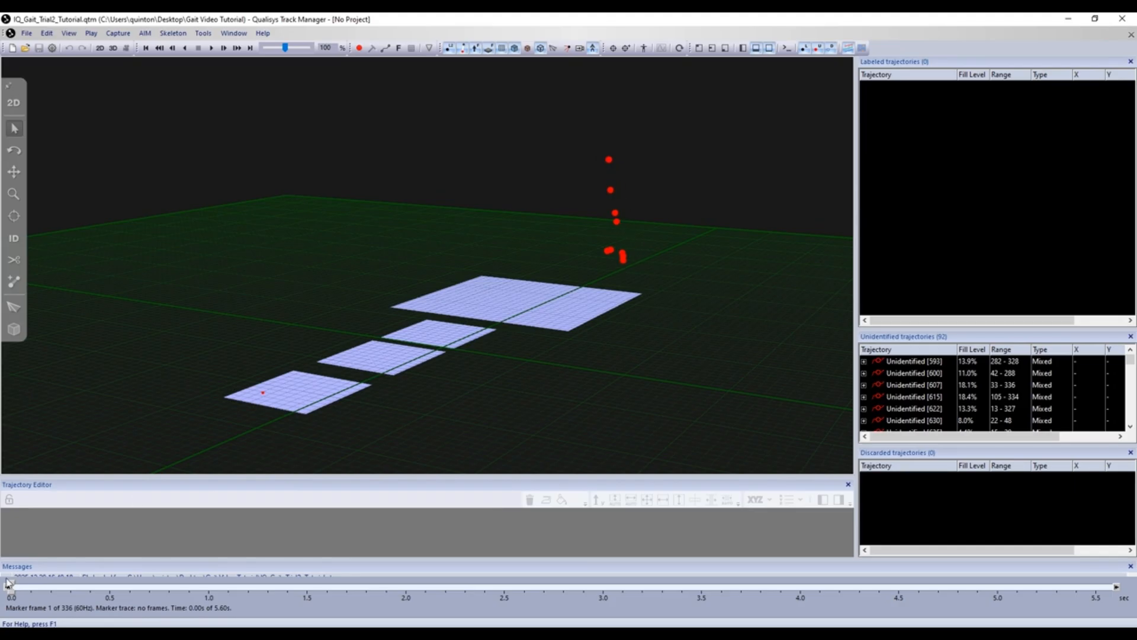
# - Trim the start of the trial to marker frame 126, where the full marker set stands on the large force plate
pyautogui.moveTo(41, 587); pyautogui.dragTo(422, 602)
pyautogui.moveTo(509, 391)
pyautogui.mouseDown()
pyautogui.moveTo(527, 376)
pyautogui.moveTo(415, 379)
pyautogui.mouseUp()
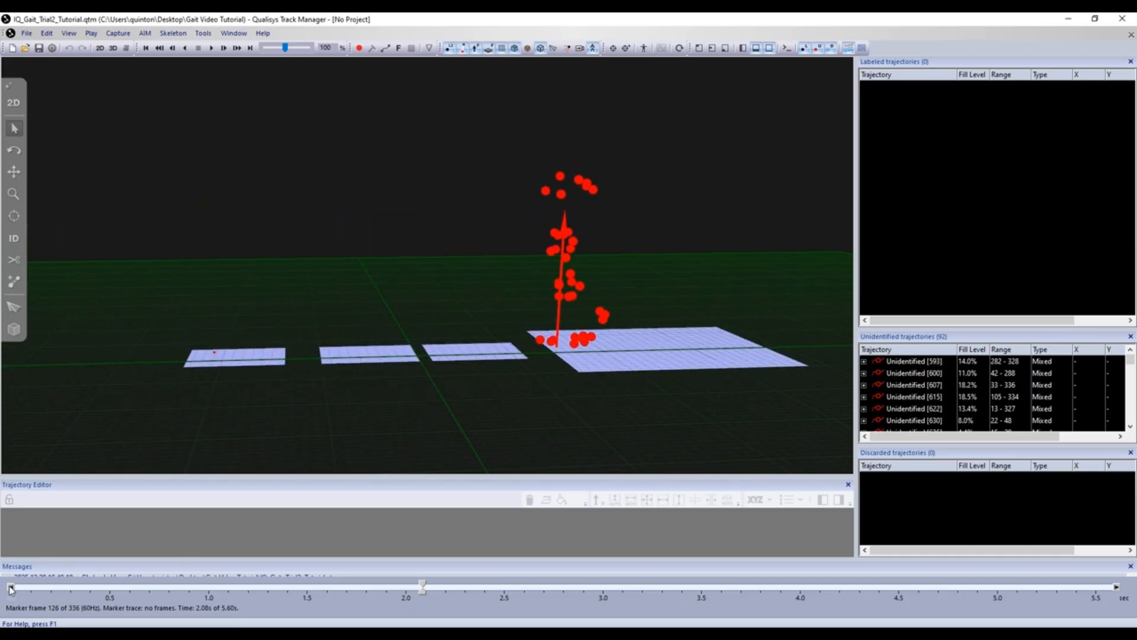
pyautogui.moveTo(8, 587); pyautogui.dragTo(121, 587)
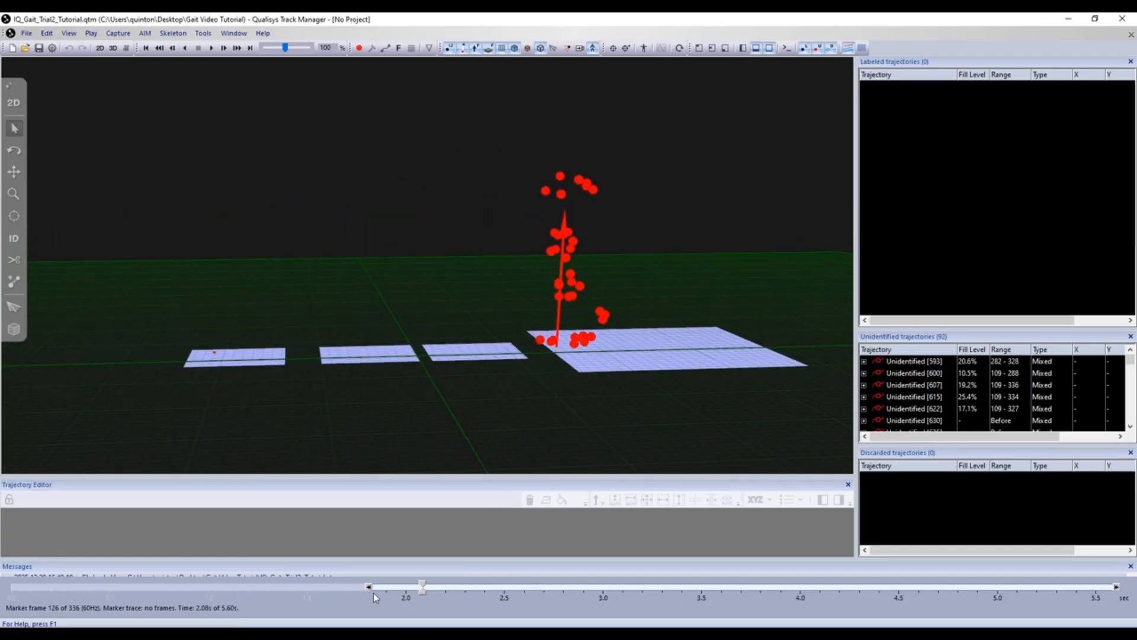
pyautogui.moveTo(462, 384); pyautogui.dragTo(501, 374)
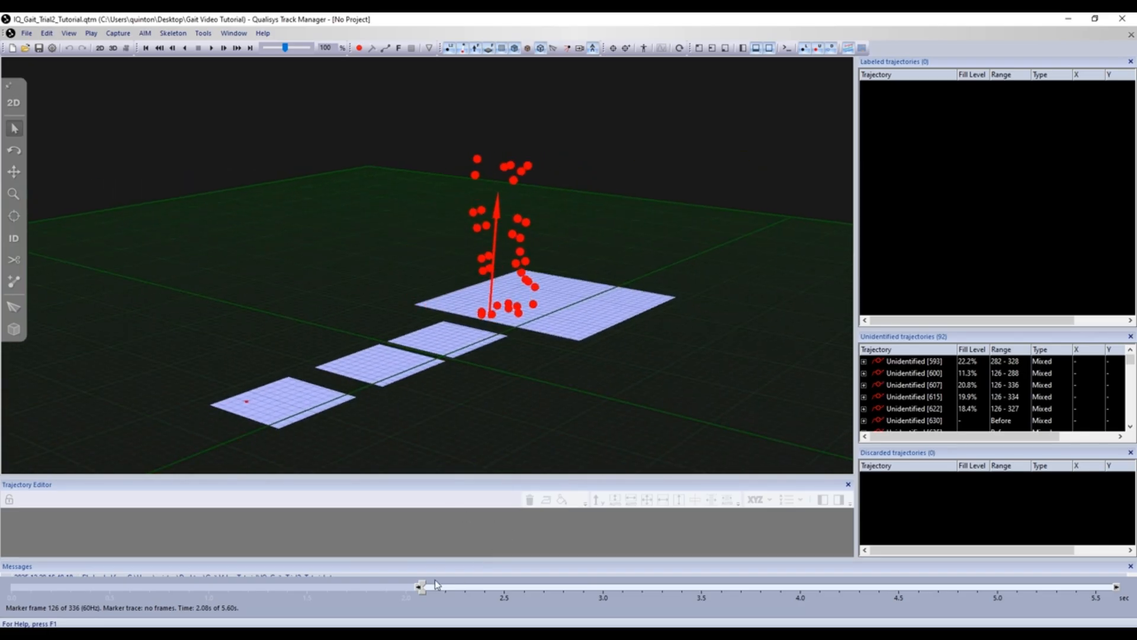
# - Play through the walk across the force plates and trim the end of the trial to frame 255
pyautogui.moveTo(436, 585); pyautogui.dragTo(612, 560)
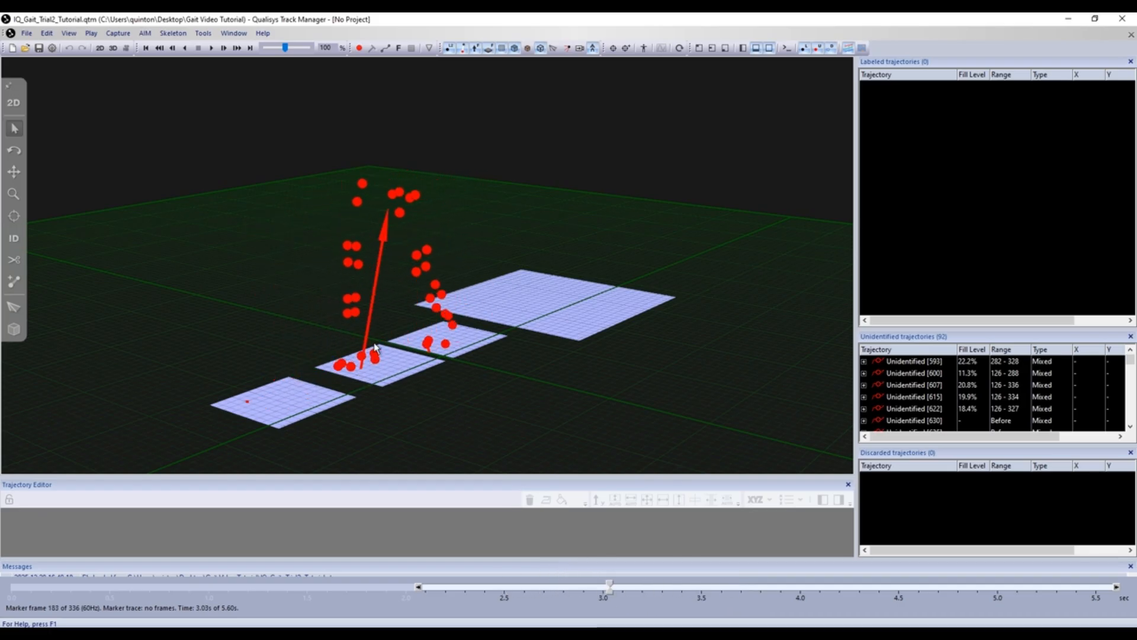
pyautogui.moveTo(481, 346)
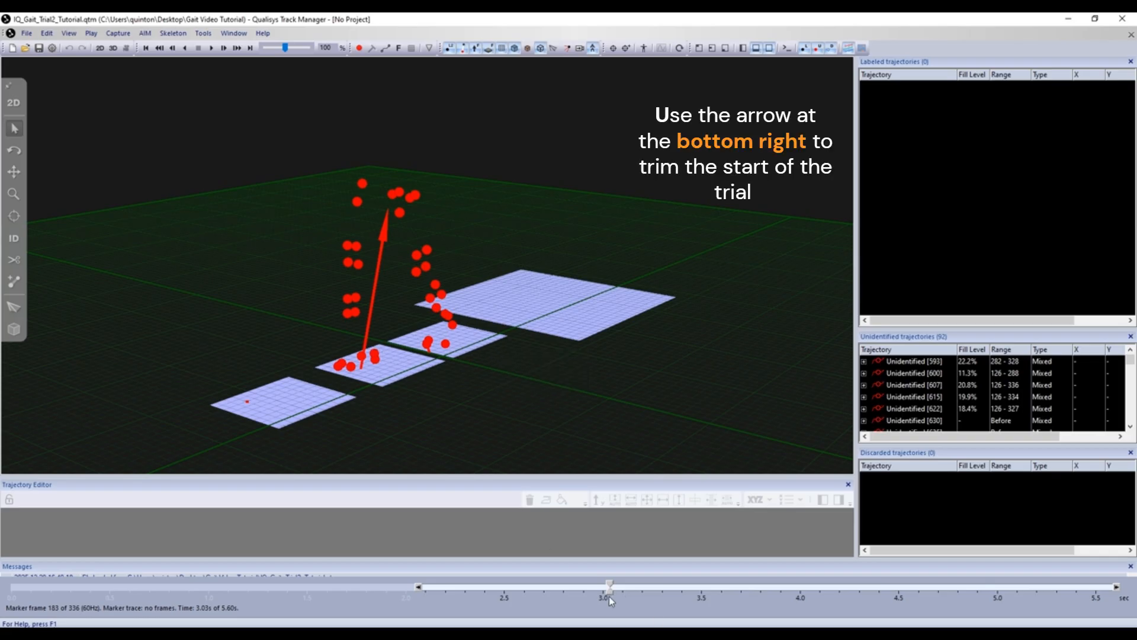
pyautogui.moveTo(613, 586); pyautogui.dragTo(846, 563)
pyautogui.moveTo(1116, 589); pyautogui.dragTo(399, 567)
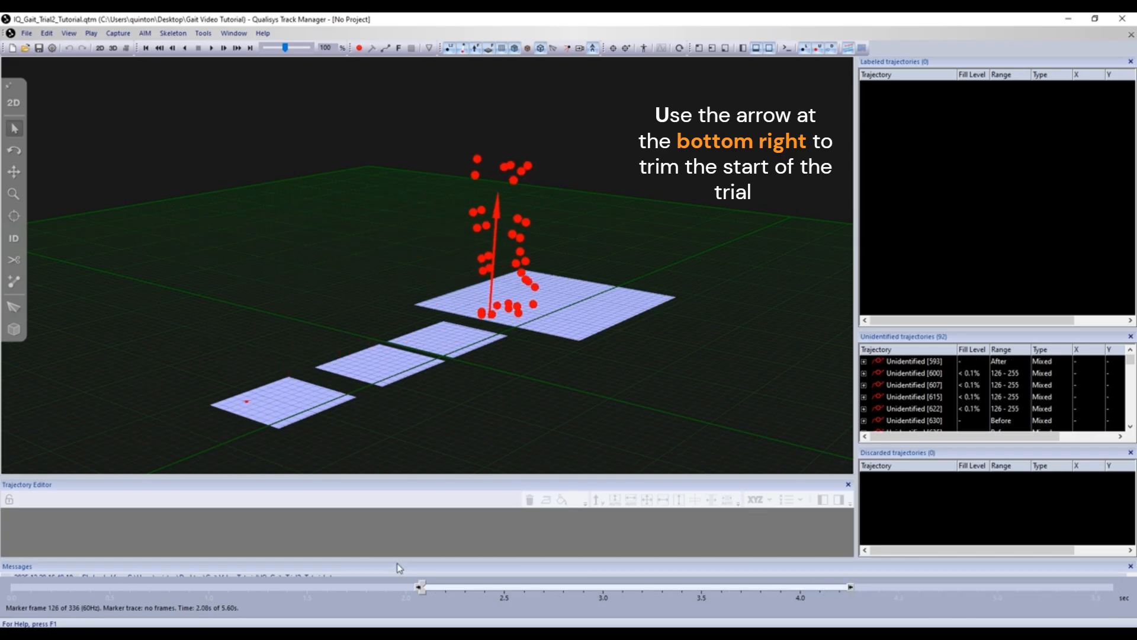
pyautogui.moveTo(600, 450)
pyautogui.mouseDown()
pyautogui.moveTo(568, 442)
pyautogui.moveTo(618, 447)
pyautogui.mouseUp()
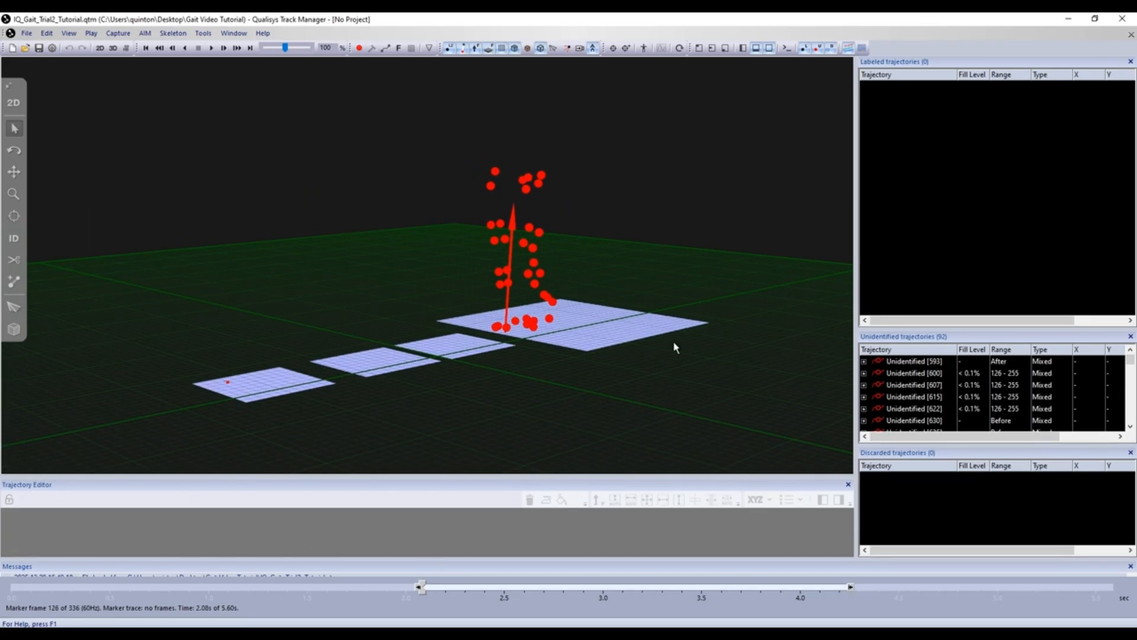
# - Load the label list Updated_Dynamic_Label_List into the labeled trajectories
pyautogui.rightClick(996, 169)
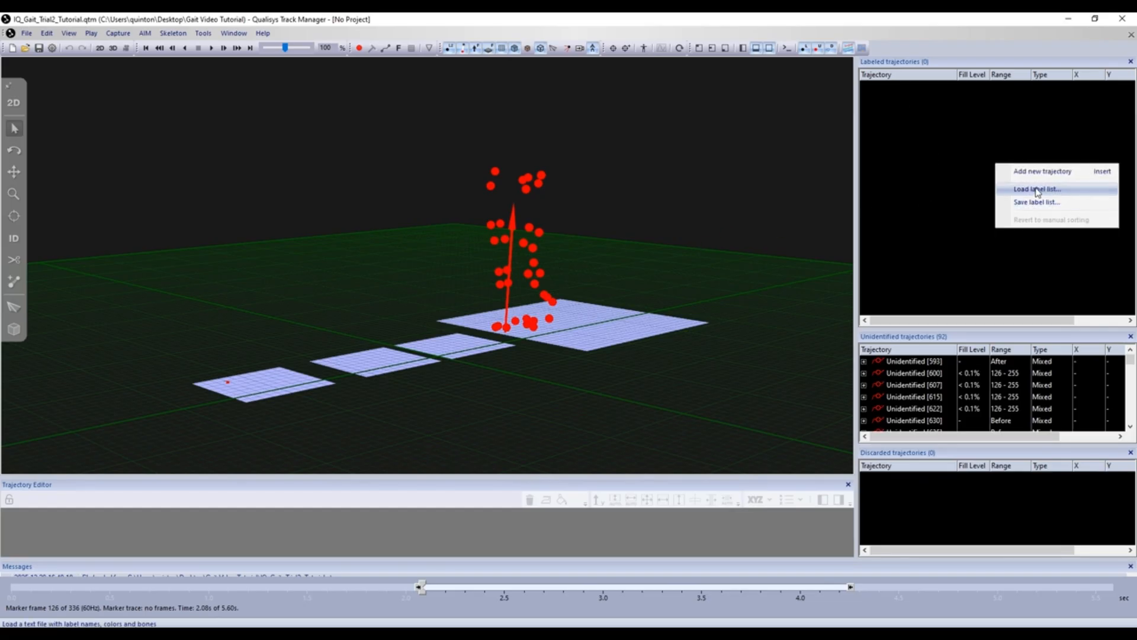
pyautogui.click(1036, 189)
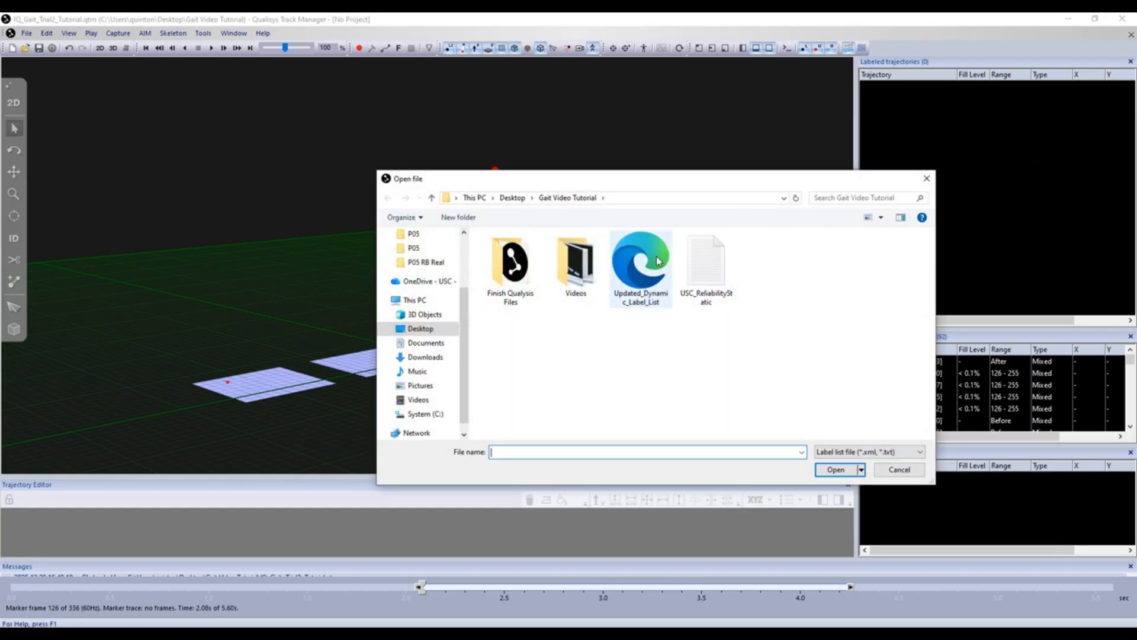
pyautogui.click(658, 261)
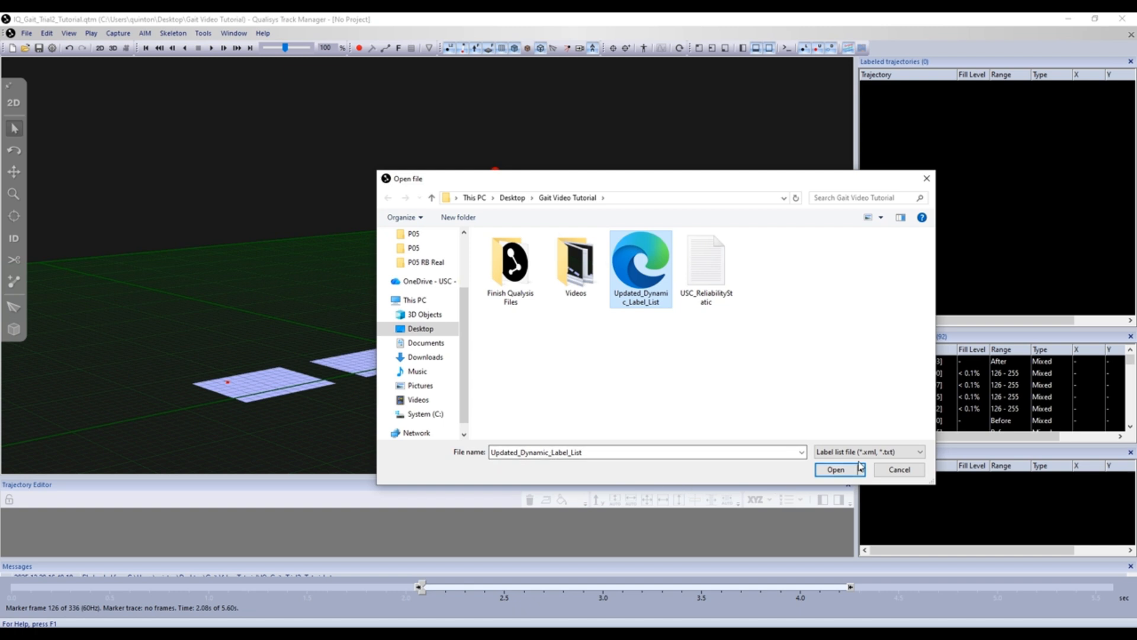
pyautogui.click(837, 470)
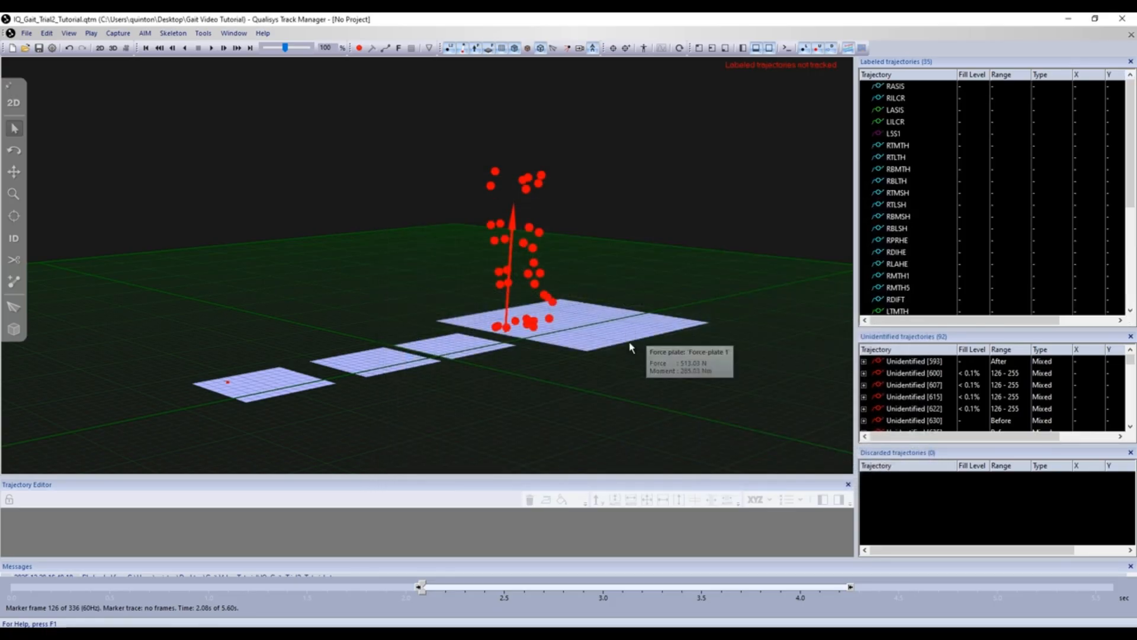
# - Go to marker frame 139 and activate quick identification with the markers seen clearly
pyautogui.moveTo(585, 303)
pyautogui.mouseDown()
pyautogui.moveTo(642, 284)
pyautogui.moveTo(564, 297)
pyautogui.moveTo(578, 300)
pyautogui.mouseUp()
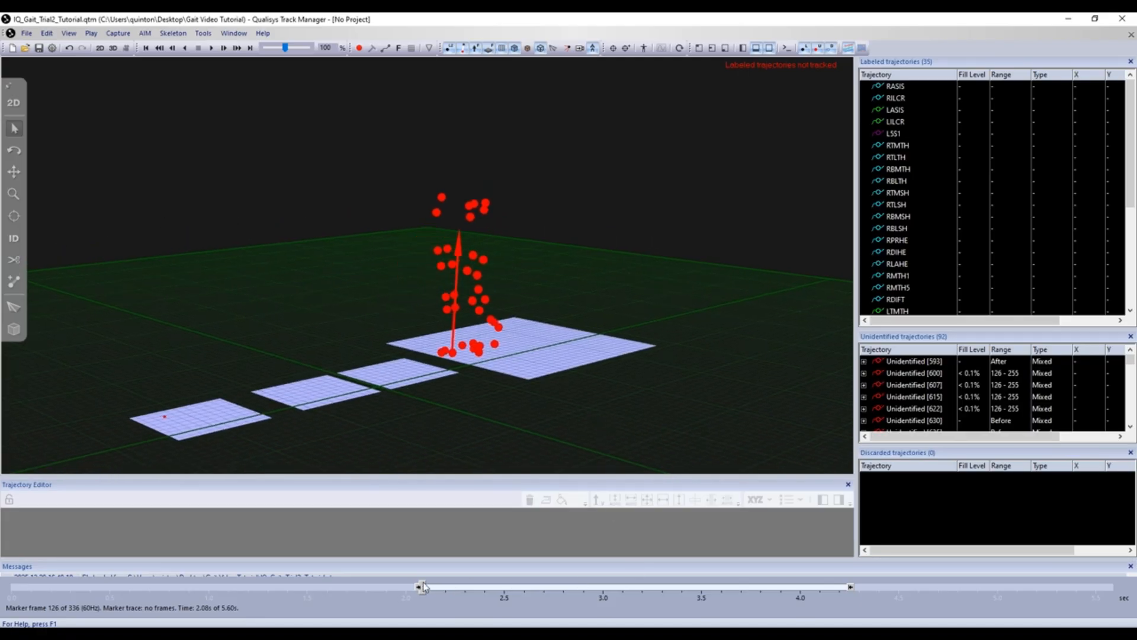
pyautogui.moveTo(423, 586); pyautogui.dragTo(465, 587)
pyautogui.moveTo(528, 385); pyautogui.dragTo(355, 355)
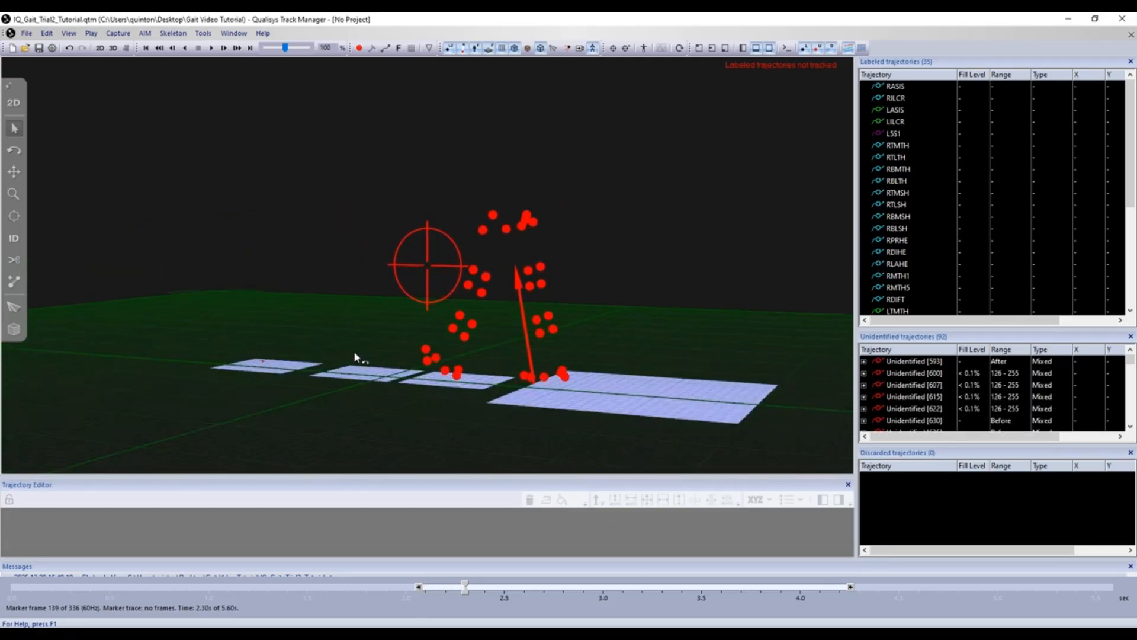
pyautogui.moveTo(597, 245); pyautogui.dragTo(551, 285)
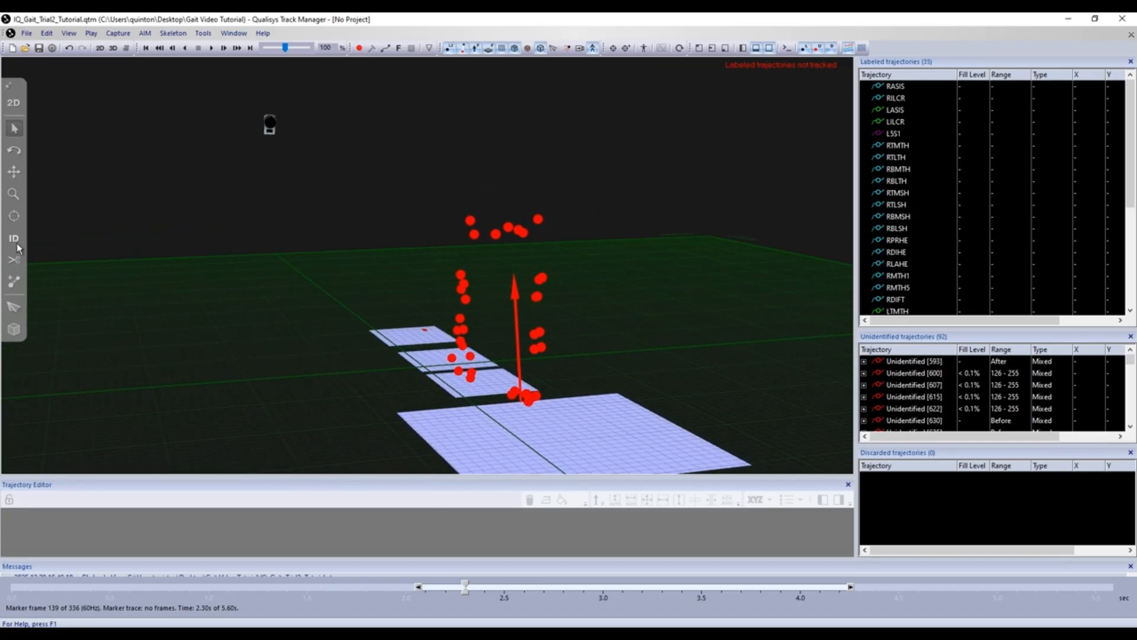
pyautogui.moveTo(404, 284); pyautogui.dragTo(282, 325)
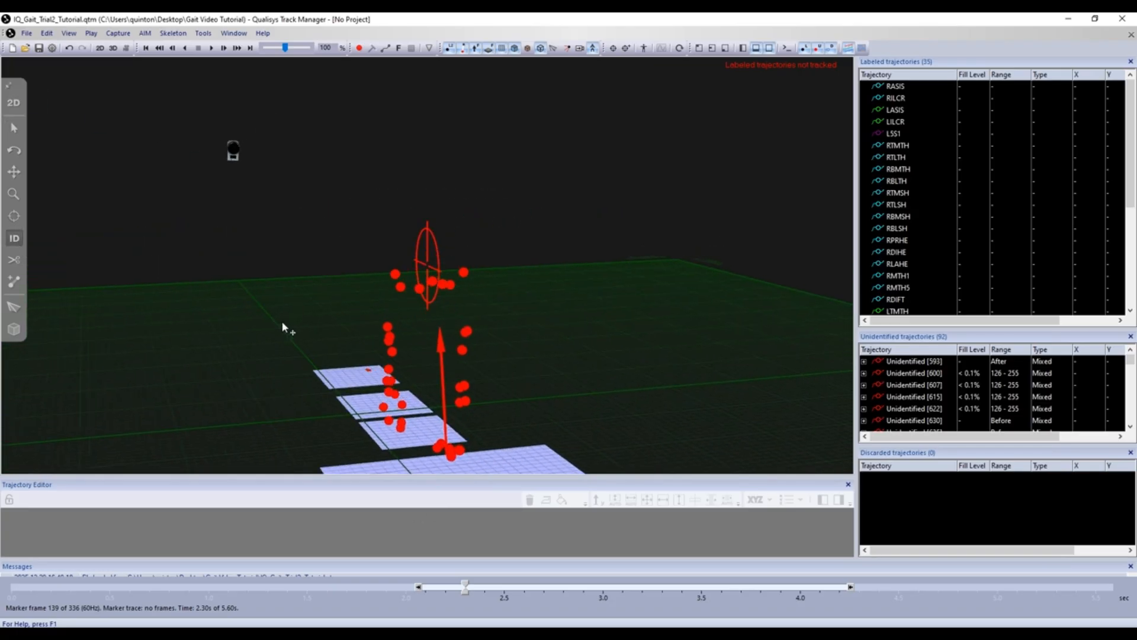
# - Identify the pelvis markers in label order, starting at RASIS: RASIS, RILCR, LASIS, LILCR and L5S1
pyautogui.click(915, 85)
pyautogui.moveTo(265, 226); pyautogui.dragTo(240, 197)
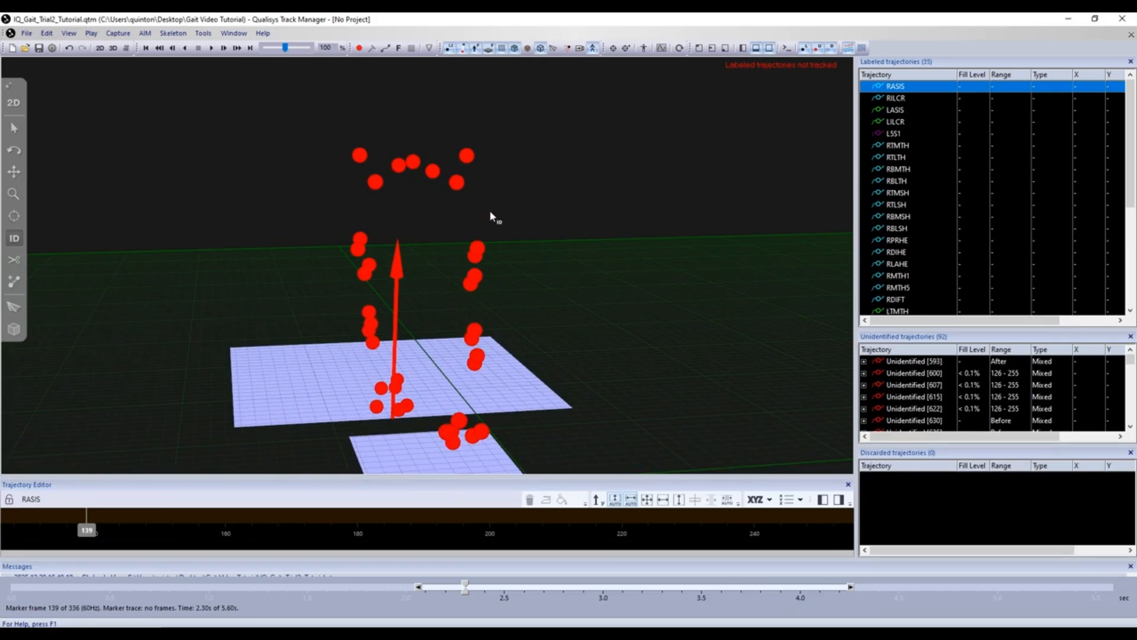
pyautogui.moveTo(495, 218); pyautogui.dragTo(461, 193)
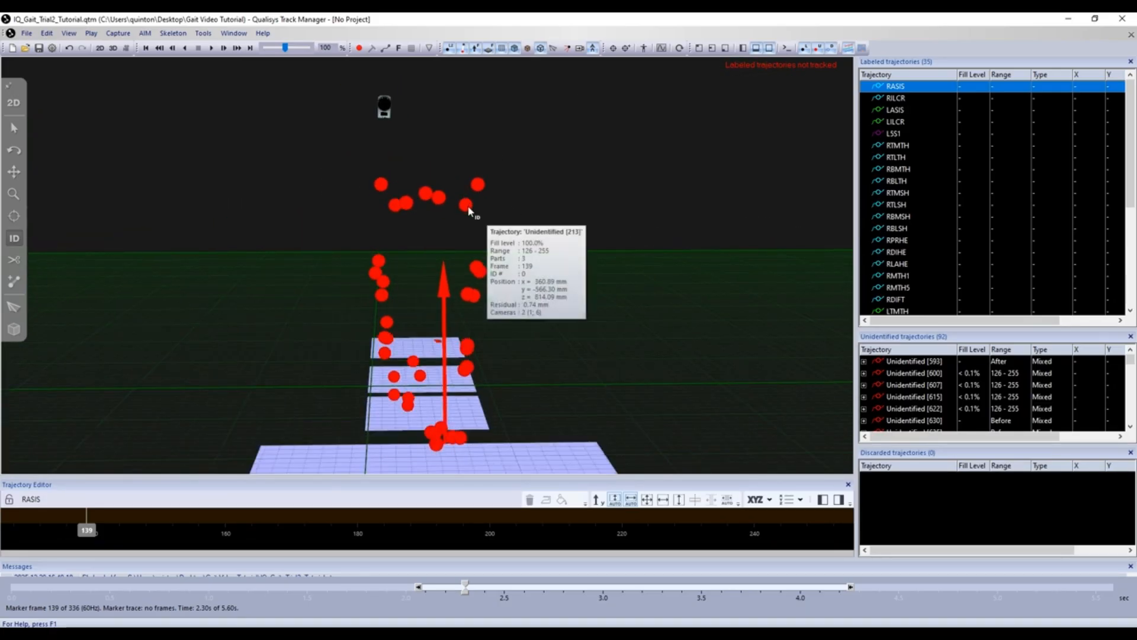
pyautogui.click(467, 206)
pyautogui.click(477, 185)
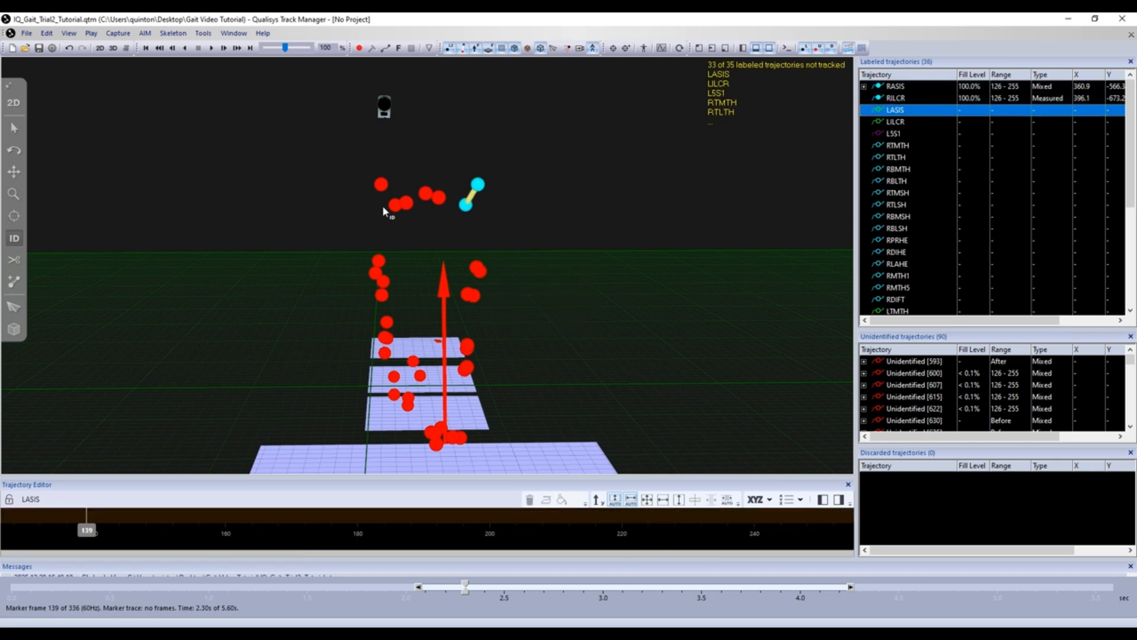
pyautogui.moveTo(383, 208); pyautogui.dragTo(414, 227)
pyautogui.click(390, 190)
pyautogui.click(401, 209)
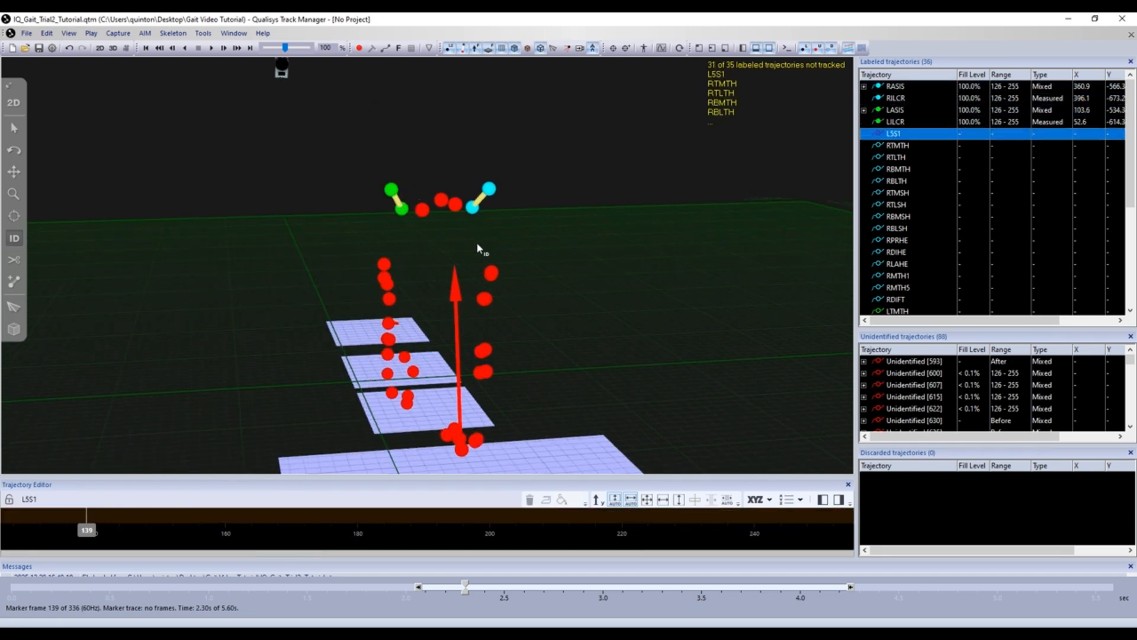
pyautogui.click(445, 203)
# - Identify the four right thigh cluster markers as RTMTH, RTLTH, RBMTH and RBLTH
pyautogui.moveTo(537, 263); pyautogui.dragTo(375, 252)
pyautogui.click(372, 255)
pyautogui.click(392, 261)
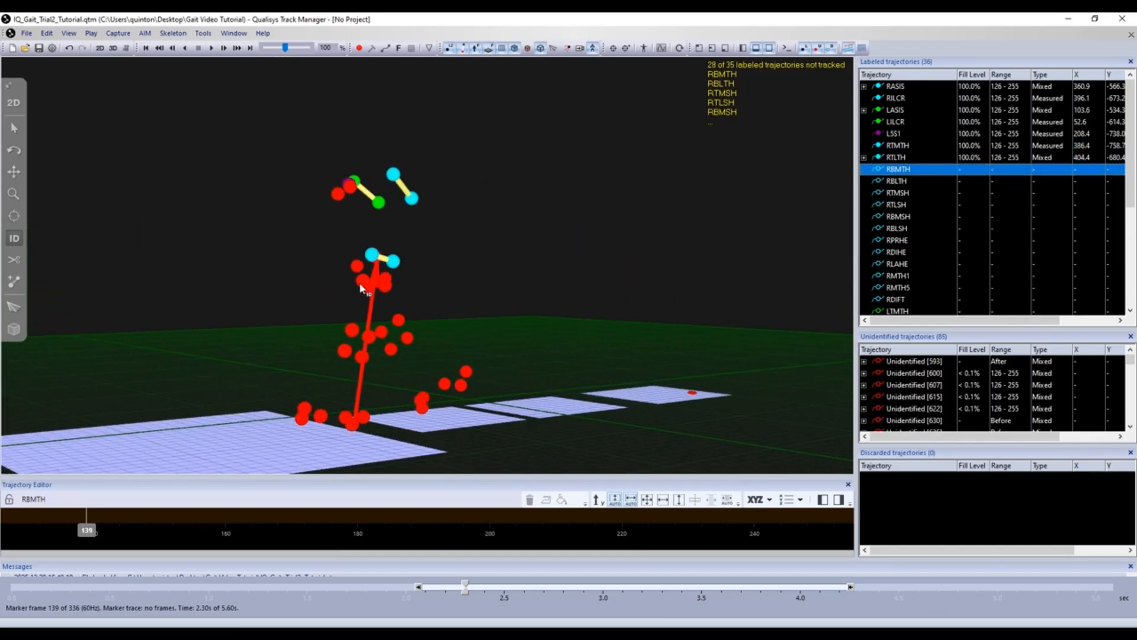
pyautogui.click(362, 283)
pyautogui.click(385, 284)
# - Identify the four right shank cluster markers as RTMSH, RTLSH, RBMSH and RBLSH
pyautogui.scroll(5, 466, 293)
pyautogui.moveTo(467, 294); pyautogui.dragTo(540, 177, button='middle')
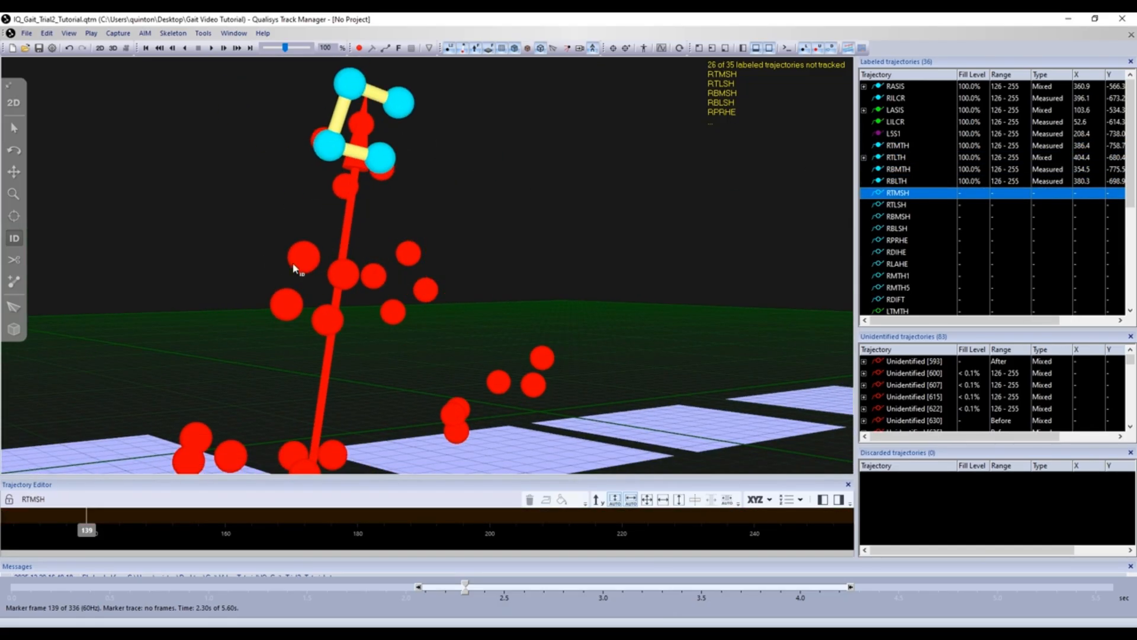
pyautogui.click(303, 258)
pyautogui.click(345, 274)
pyautogui.click(288, 300)
pyautogui.click(329, 320)
# - Identify the right heel and forefoot markers as RPRHE, RDIHE, RLAHE, RMTH1, RMTH5 and RDIFT
pyautogui.scroll(-5, 379, 334)
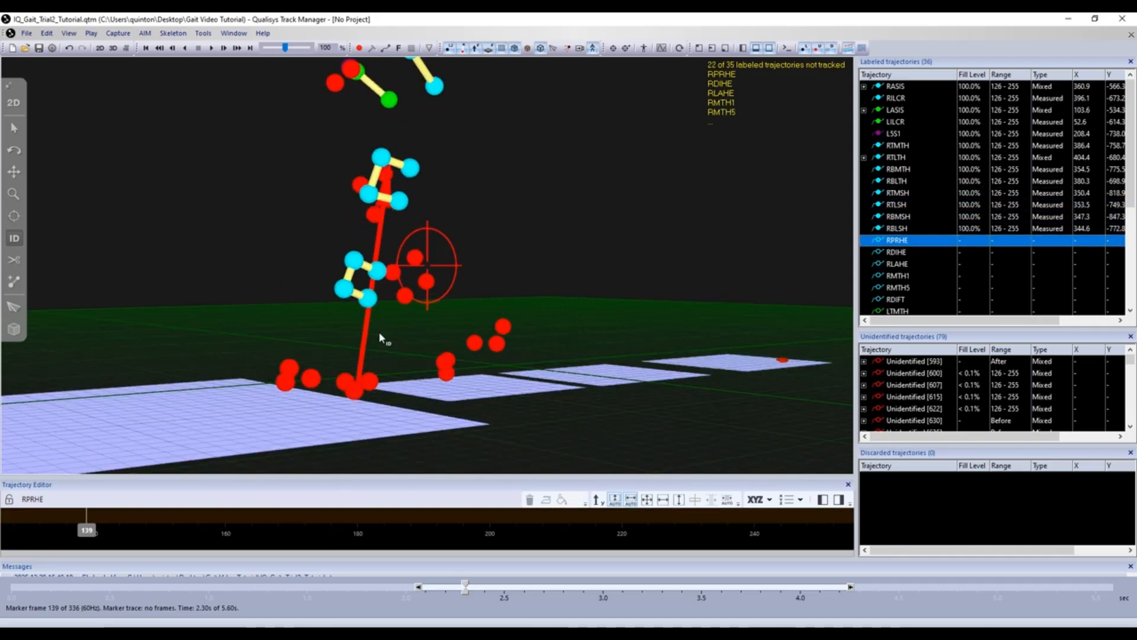
pyautogui.moveTo(379, 333); pyautogui.dragTo(416, 292, button='middle')
pyautogui.moveTo(358, 273); pyautogui.dragTo(412, 274)
pyautogui.click(397, 320)
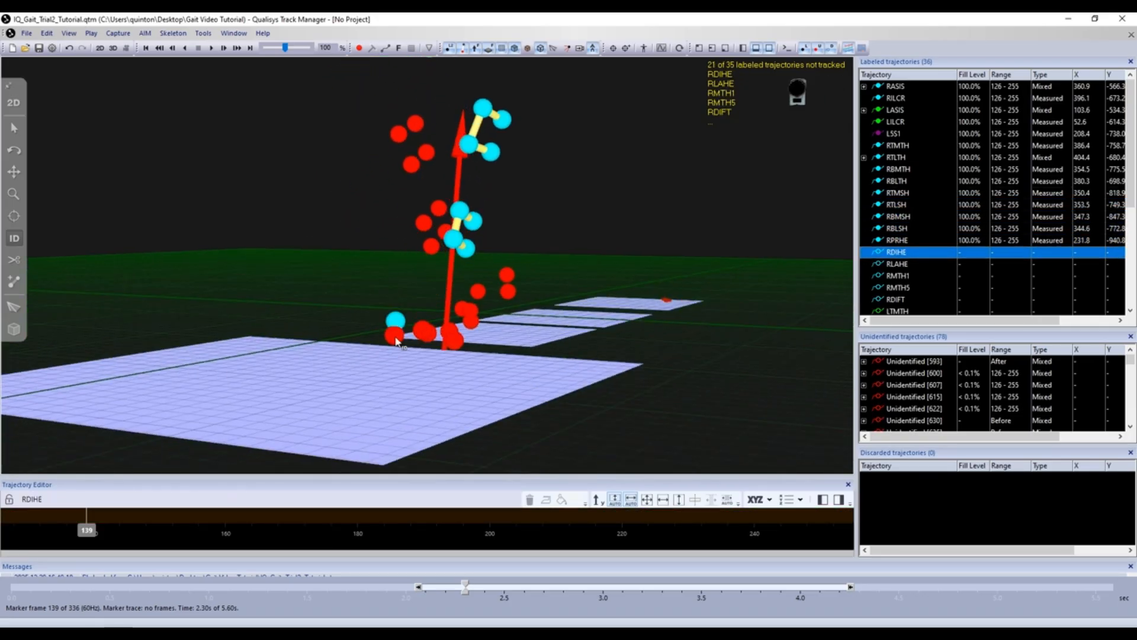
pyautogui.click(395, 337)
pyautogui.click(425, 335)
pyautogui.moveTo(426, 336)
pyautogui.mouseDown()
pyautogui.moveTo(544, 280)
pyautogui.moveTo(551, 287)
pyautogui.moveTo(454, 277)
pyautogui.mouseUp()
pyautogui.click(414, 309)
pyautogui.click(406, 309)
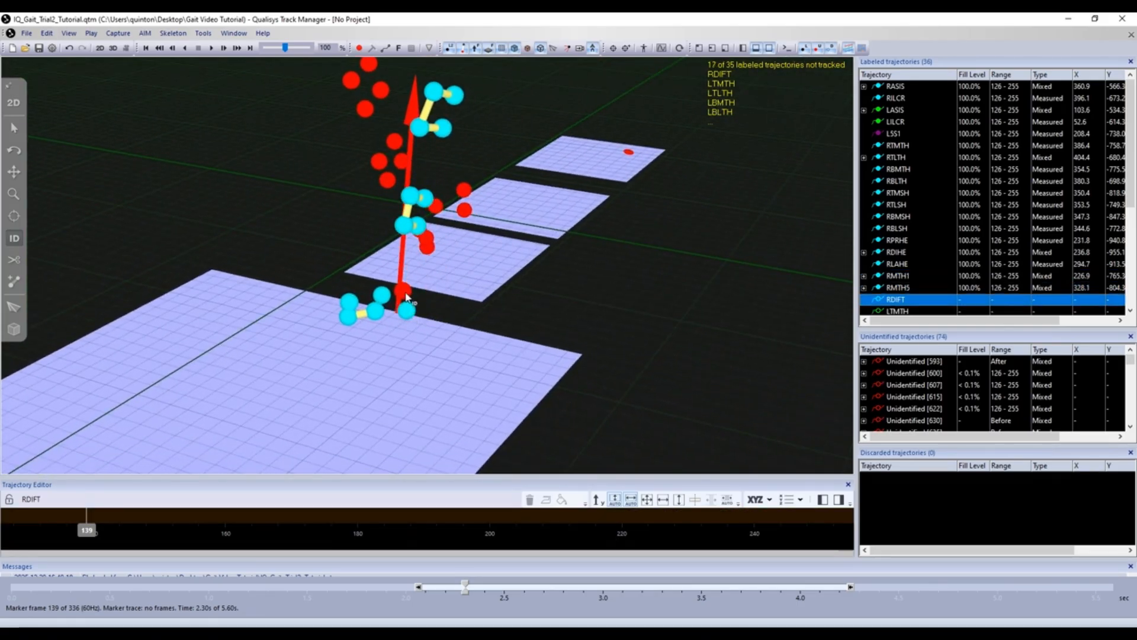
pyautogui.click(405, 290)
# - Identify the four left thigh cluster markers as LTMTH, LTLTH, LBMTH and LBLTH
pyautogui.moveTo(274, 221)
pyautogui.mouseDown()
pyautogui.moveTo(517, 205)
pyautogui.moveTo(603, 321)
pyautogui.mouseUp()
pyautogui.scroll(-3, 602, 319)
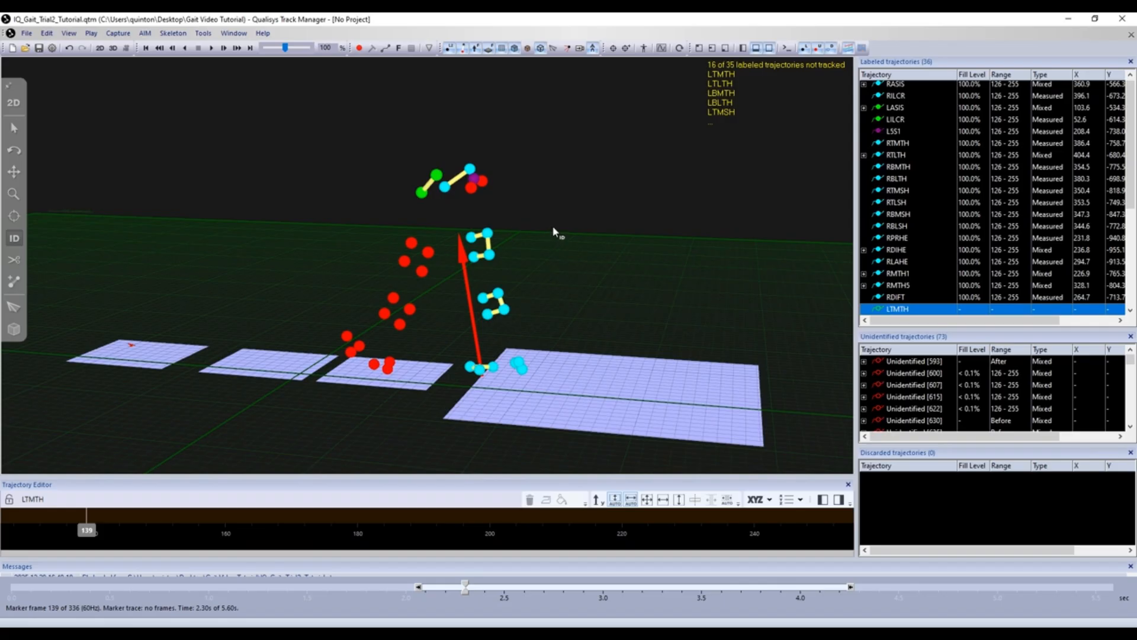
pyautogui.click(431, 255)
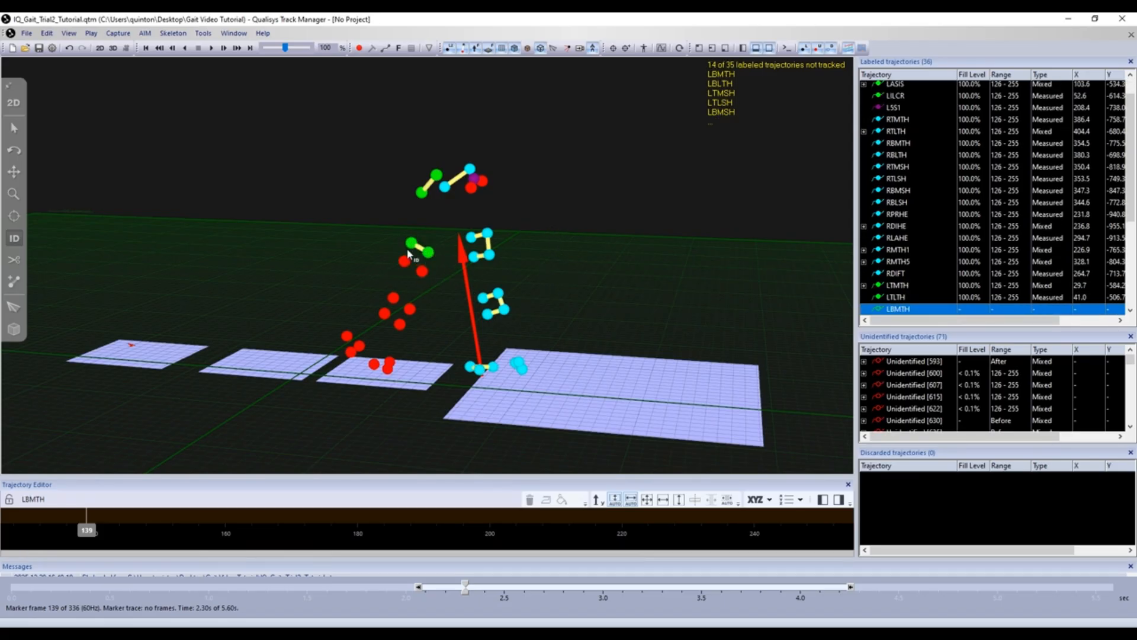
pyautogui.click(430, 271)
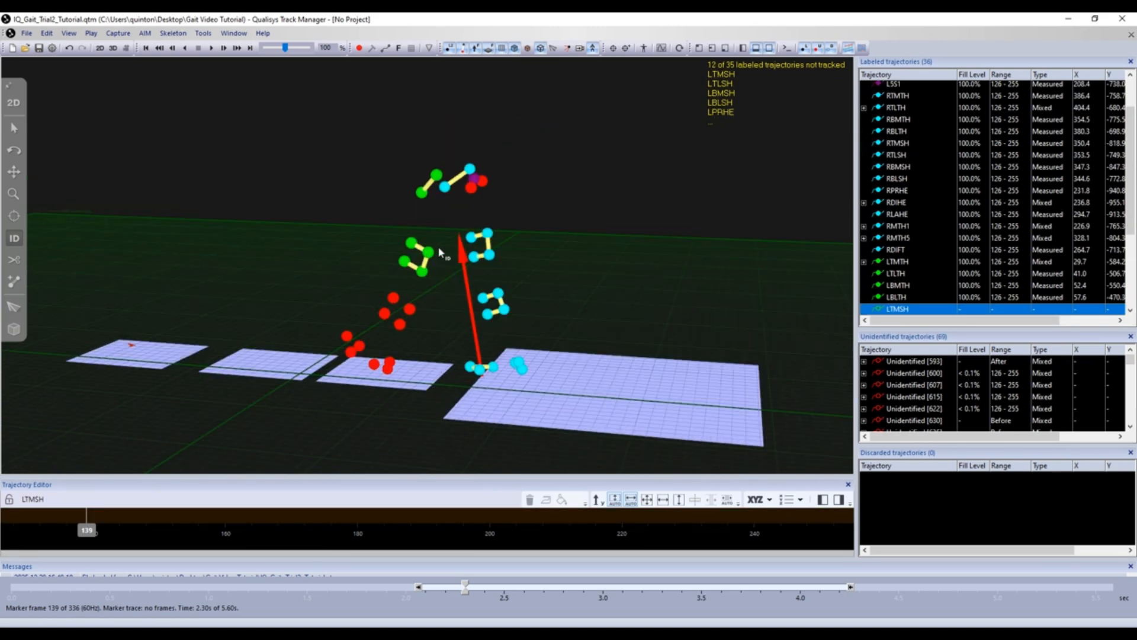
pyautogui.scroll(3, 417, 309)
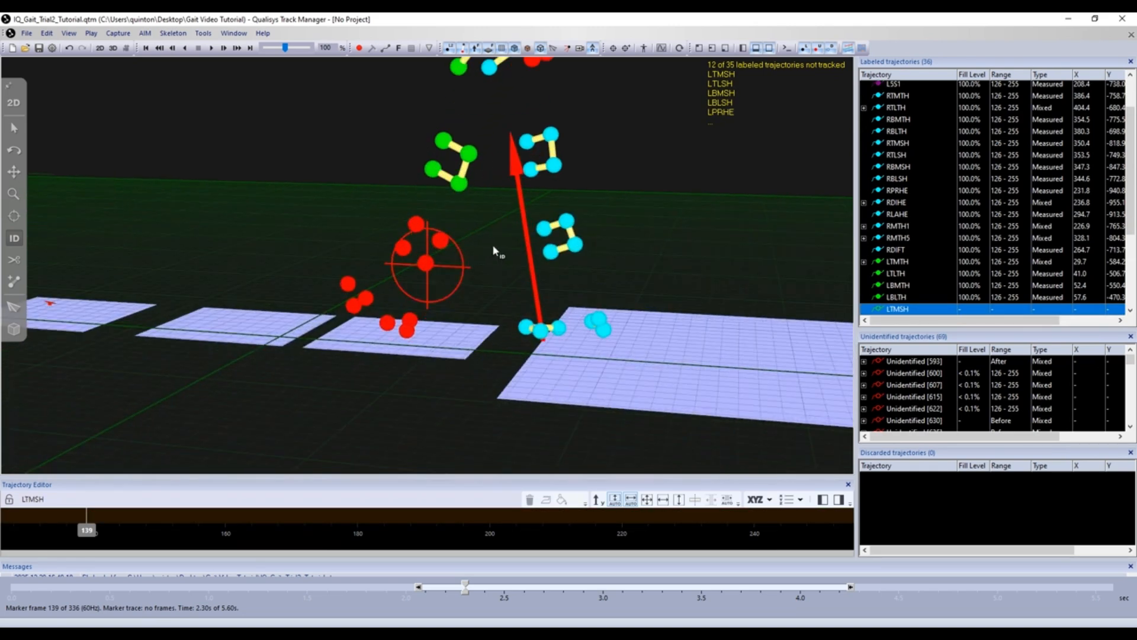
# - Identify the four left shank cluster markers as LTMSH, LTLSH, LBMSH and LBLSH
pyautogui.click(440, 240)
pyautogui.click(417, 224)
pyautogui.click(426, 262)
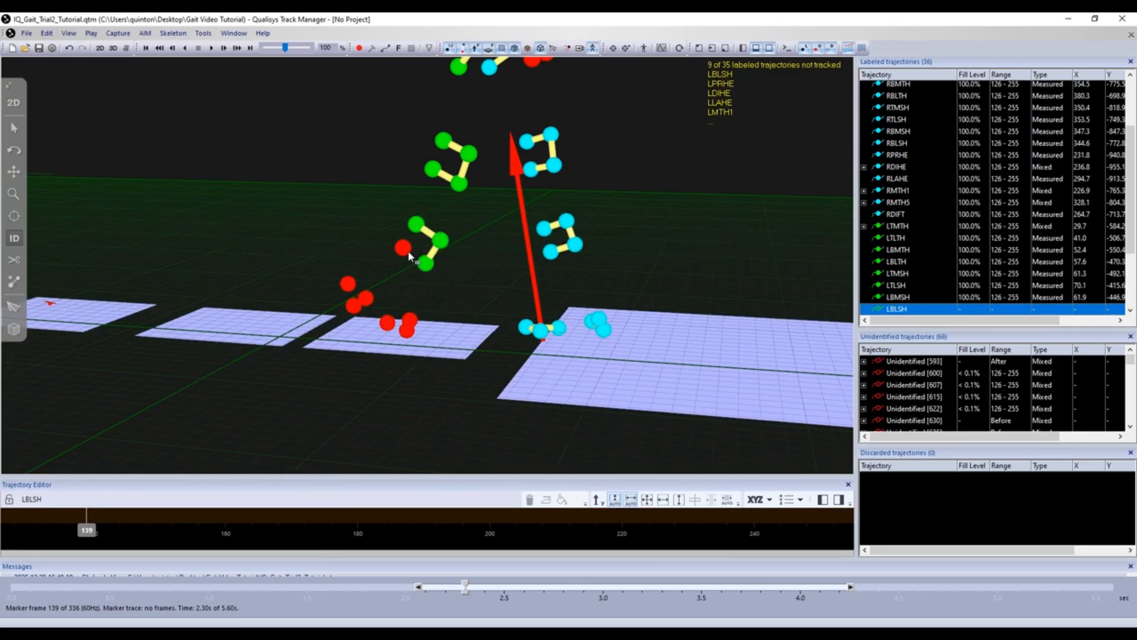
pyautogui.click(403, 247)
# - Identify the left heel and forefoot markers as LPRHE, LDIHE, LLAHE, LMTH1, LMTH5 and LDIFT
pyautogui.moveTo(447, 288); pyautogui.dragTo(499, 246, button='right')
pyautogui.moveTo(498, 247); pyautogui.dragTo(428, 248)
pyautogui.click(444, 270)
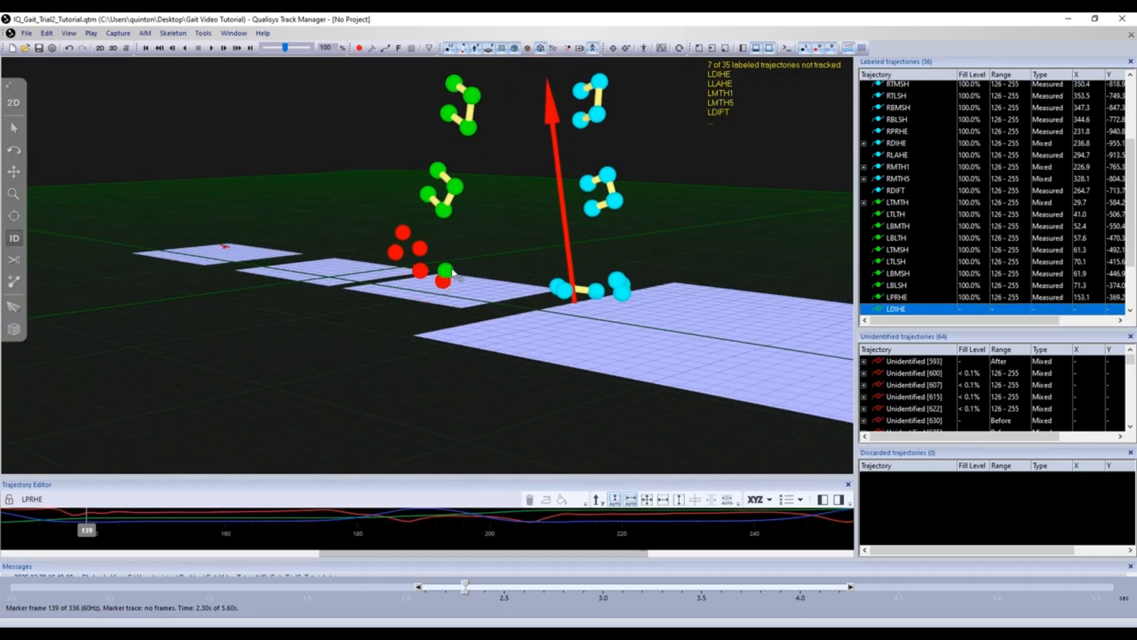
pyautogui.click(444, 281)
pyautogui.click(421, 271)
pyautogui.moveTo(451, 233)
pyautogui.mouseDown(button='right')
pyautogui.moveTo(479, 256)
pyautogui.moveTo(522, 252)
pyautogui.moveTo(452, 321)
pyautogui.moveTo(401, 395)
pyautogui.mouseUp(button='right')
pyautogui.click(446, 268)
pyautogui.click(420, 272)
pyautogui.click(427, 253)
# - Identify the two remaining posterior pelvis markers as RPSIS and LPSIS
pyautogui.scroll(-2, 529, 232)
pyautogui.moveTo(529, 232); pyautogui.dragTo(476, 229)
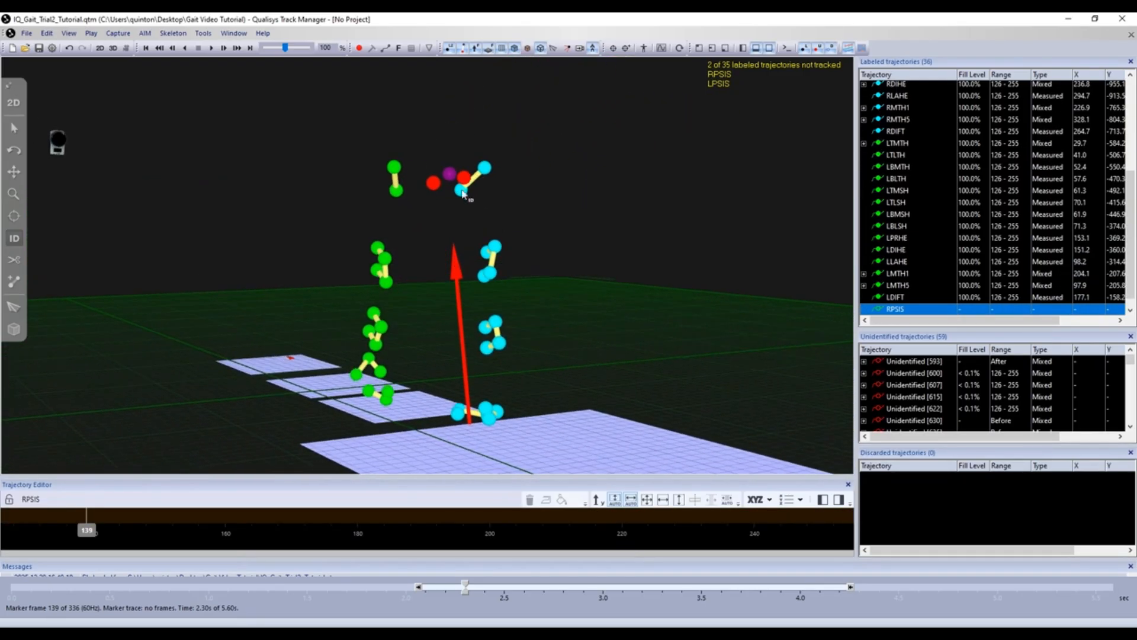
pyautogui.click(463, 179)
pyautogui.click(433, 183)
# - Enlarge the Trajectory Editor, and scrub and play through the trial to check the labelled markers over the whole selected range
pyautogui.moveTo(441, 195)
pyautogui.mouseDown()
pyautogui.moveTo(574, 226)
pyautogui.moveTo(756, 213)
pyautogui.moveTo(744, 209)
pyautogui.moveTo(687, 343)
pyautogui.moveTo(628, 344)
pyautogui.mouseUp()
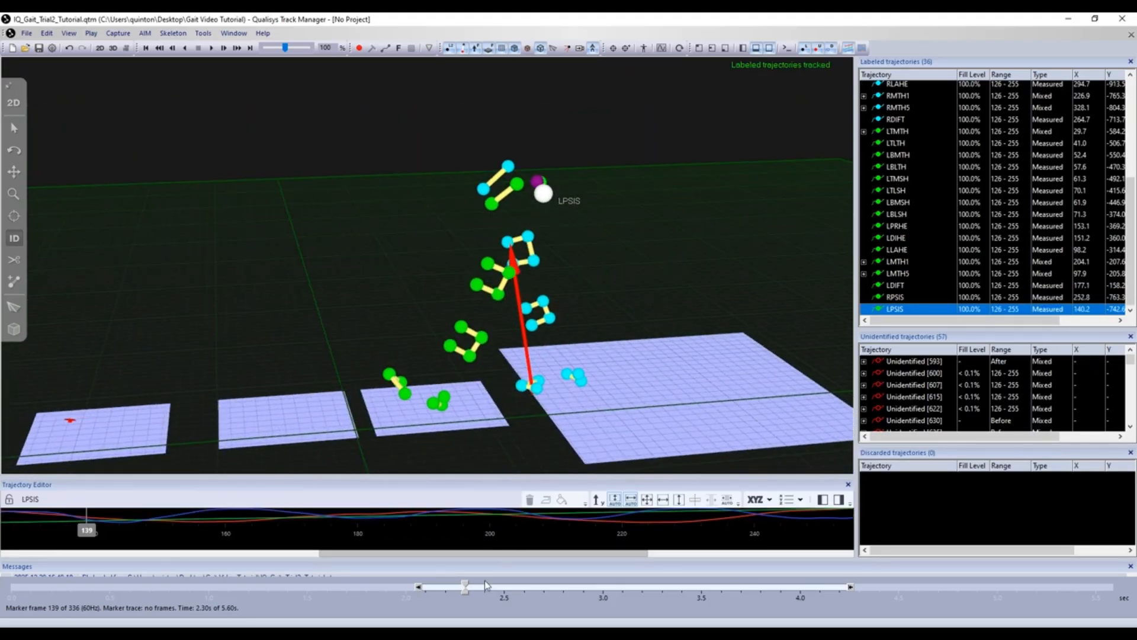
pyautogui.moveTo(481, 478); pyautogui.dragTo(578, 430)
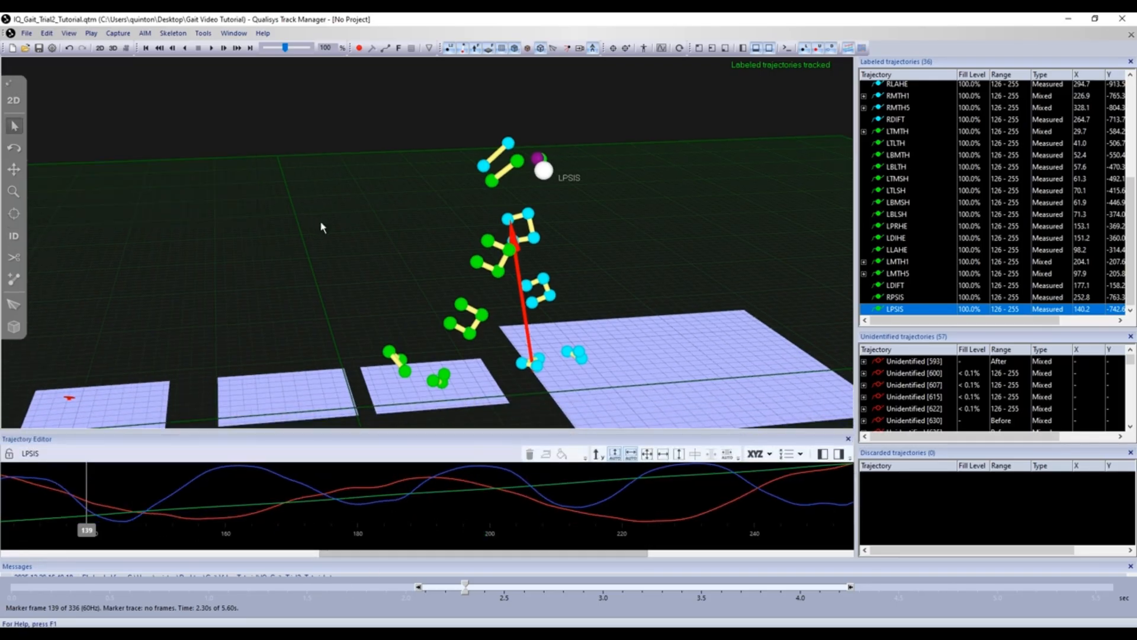
pyautogui.moveTo(323, 225); pyautogui.dragTo(295, 201, button='right')
pyautogui.moveTo(465, 586); pyautogui.dragTo(328, 590)
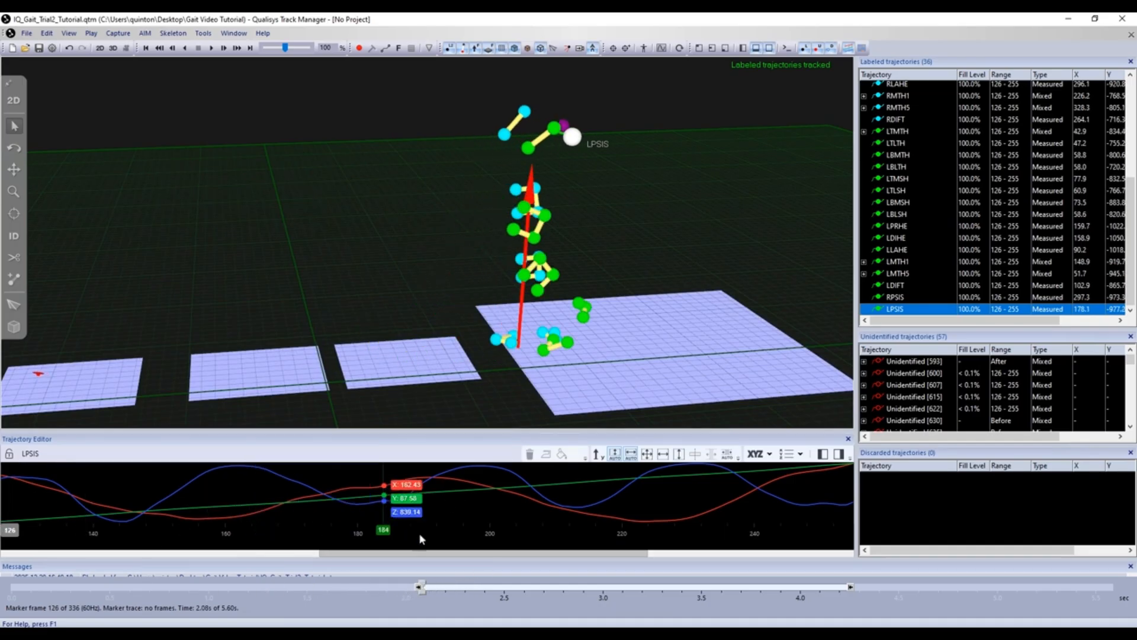
pyautogui.moveTo(421, 588); pyautogui.dragTo(684, 570)
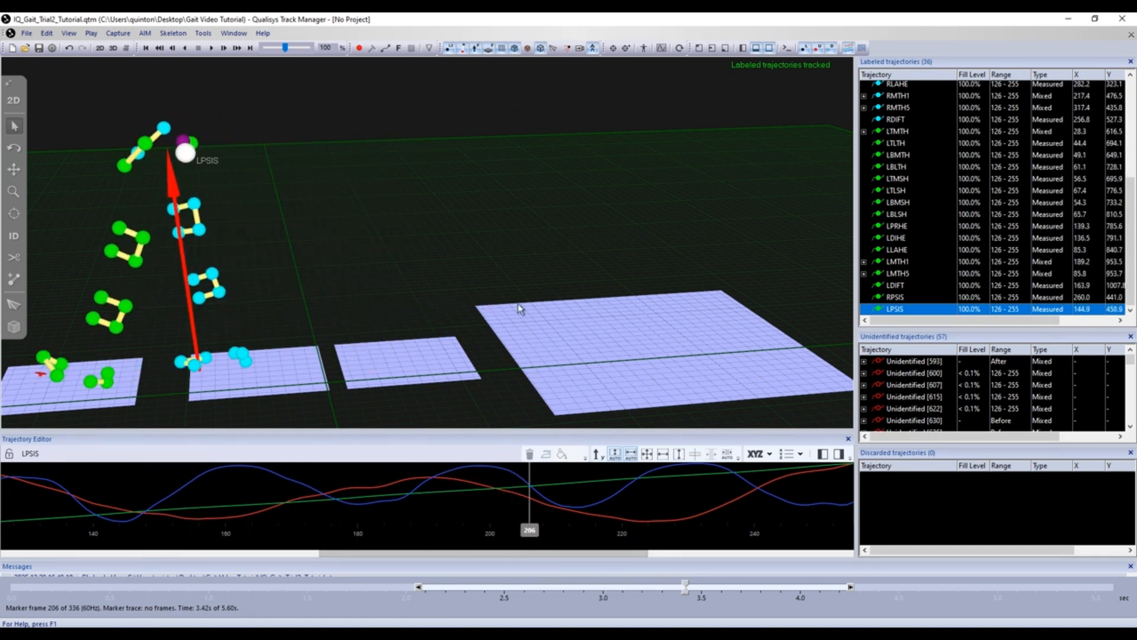
pyautogui.moveTo(521, 309); pyautogui.dragTo(674, 307, button='right')
pyautogui.moveTo(684, 581); pyautogui.dragTo(817, 587)
pyautogui.scroll(-5, 594, 310)
pyautogui.press('space')
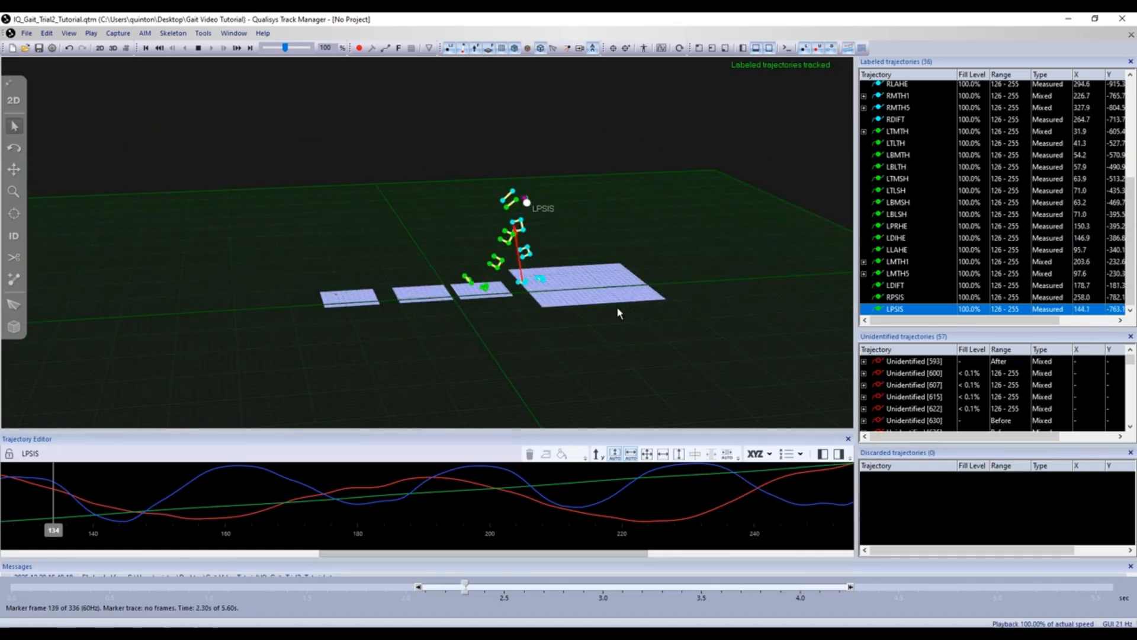
pyautogui.press('space')
pyautogui.scroll(3, 476, 282)
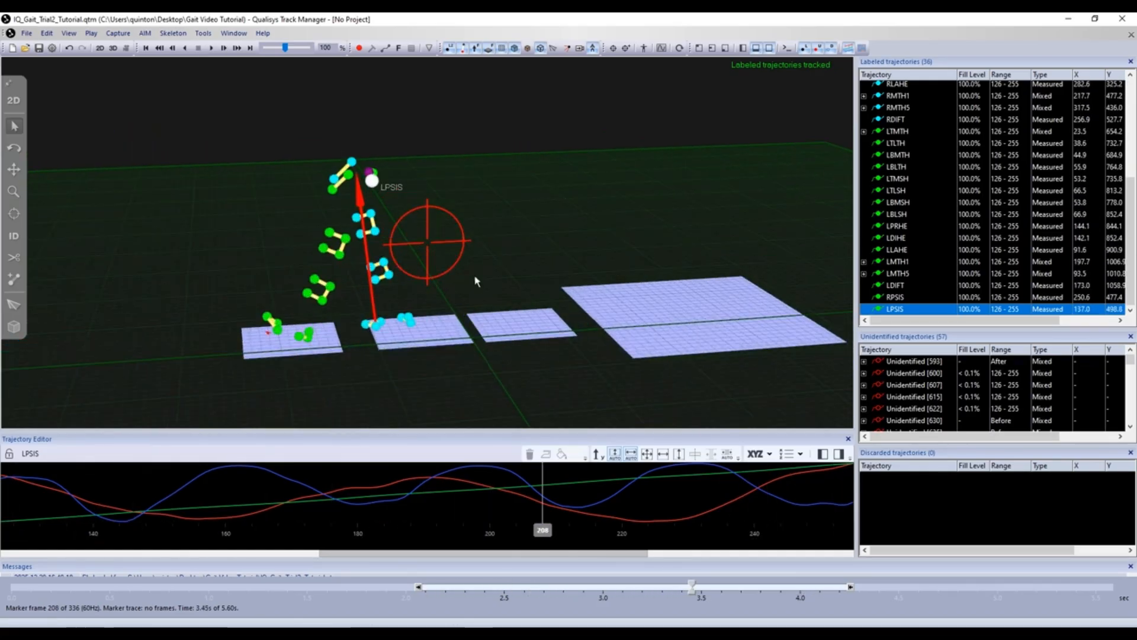
# - Sort the labeled trajectories by fill level and check the whole list for incomplete markers, finishing with a smaller Trajectory Editor
pyautogui.scroll(3, 949, 236)
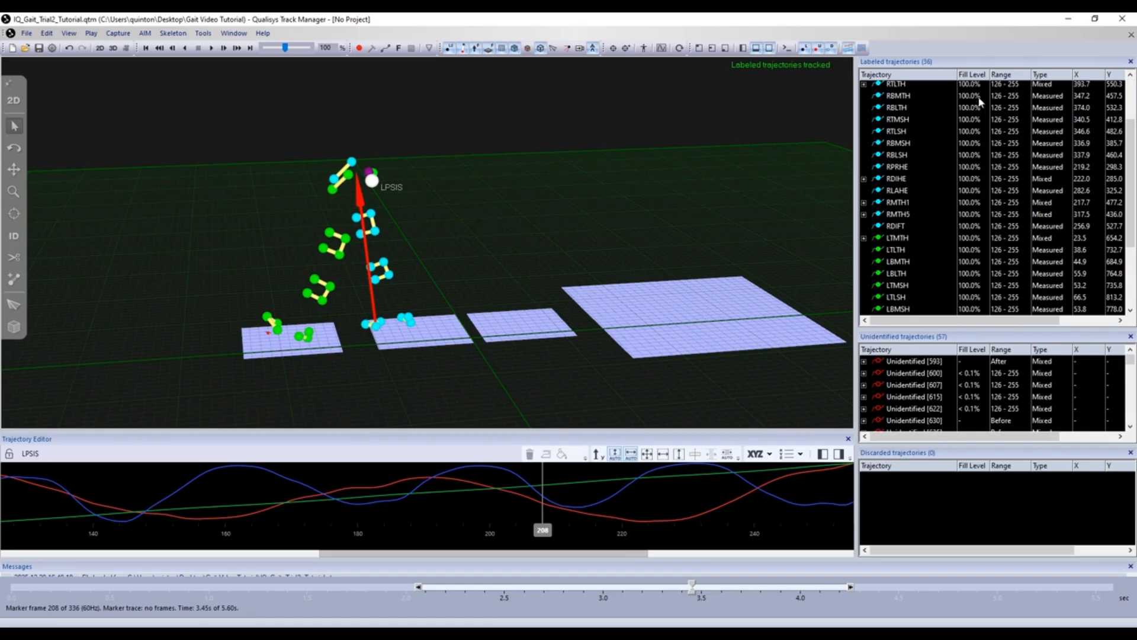
pyautogui.click(978, 76)
pyautogui.click(980, 76)
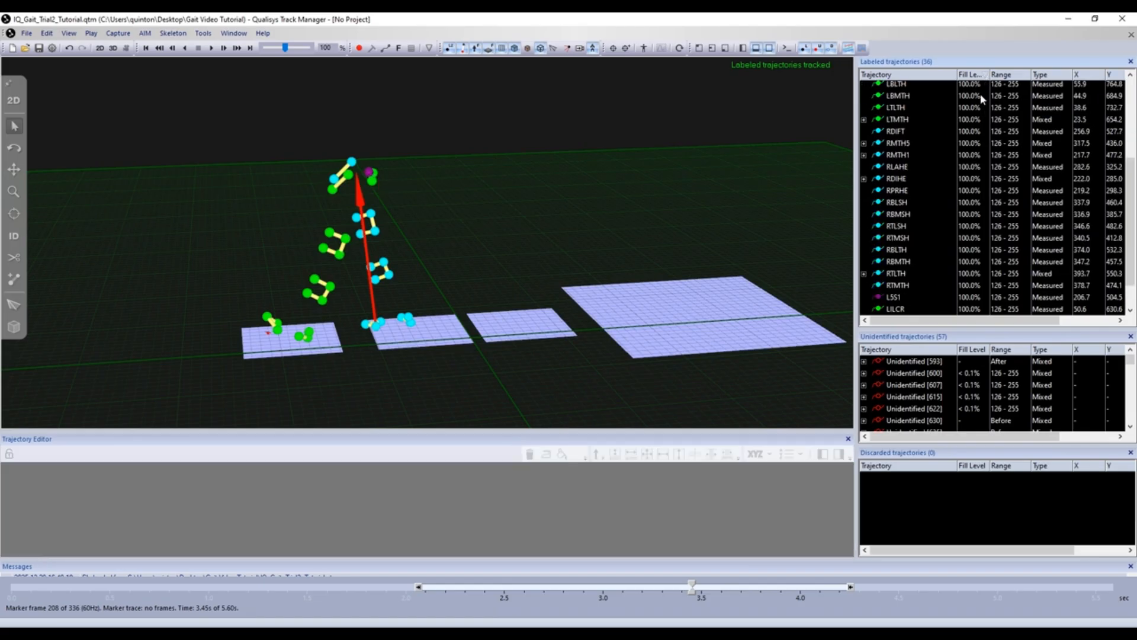
pyautogui.scroll(2, 979, 93)
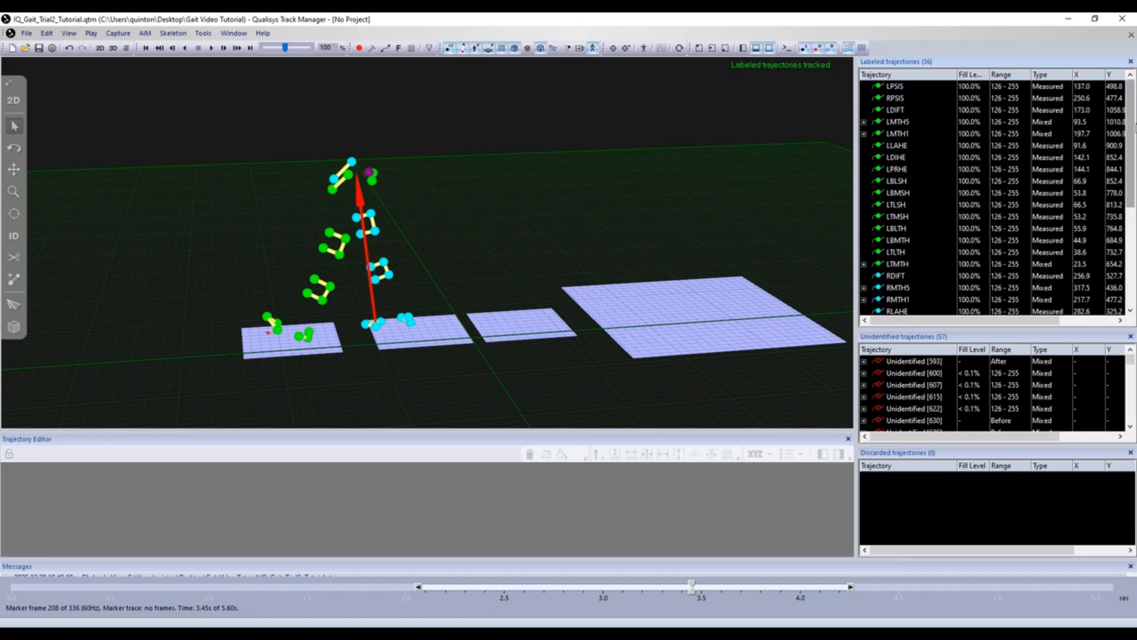
pyautogui.moveTo(1135, 124); pyautogui.dragTo(1134, 319)
pyautogui.moveTo(618, 217)
pyautogui.mouseDown()
pyautogui.moveTo(671, 218)
pyautogui.moveTo(591, 212)
pyautogui.moveTo(627, 202)
pyautogui.mouseUp()
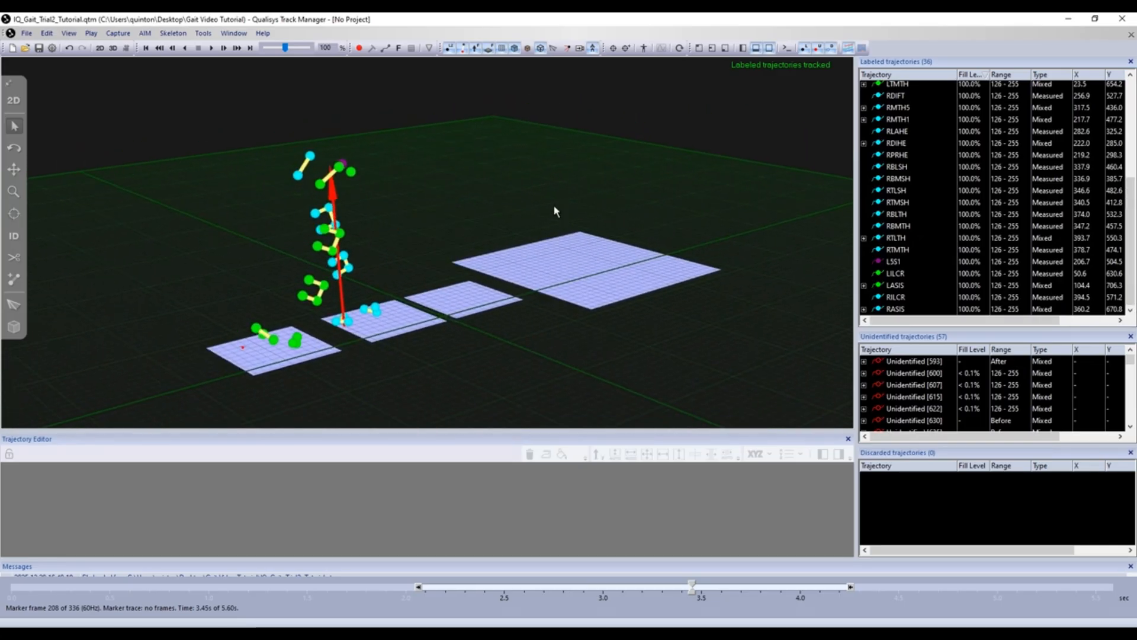
pyautogui.moveTo(555, 211); pyautogui.dragTo(588, 221)
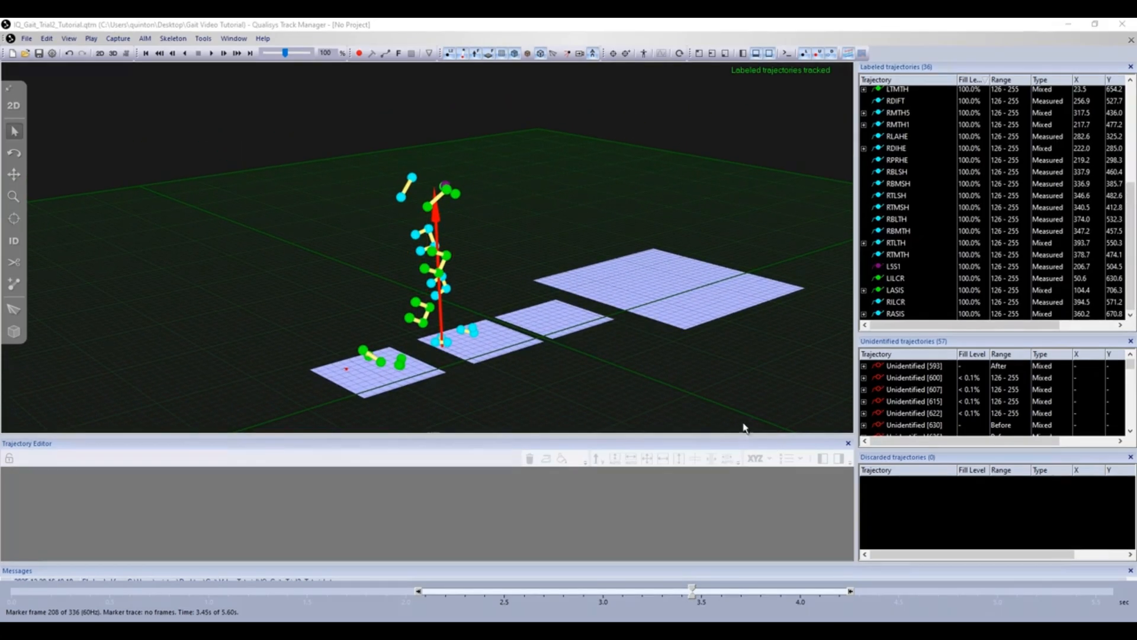
pyautogui.moveTo(771, 438); pyautogui.dragTo(776, 506)
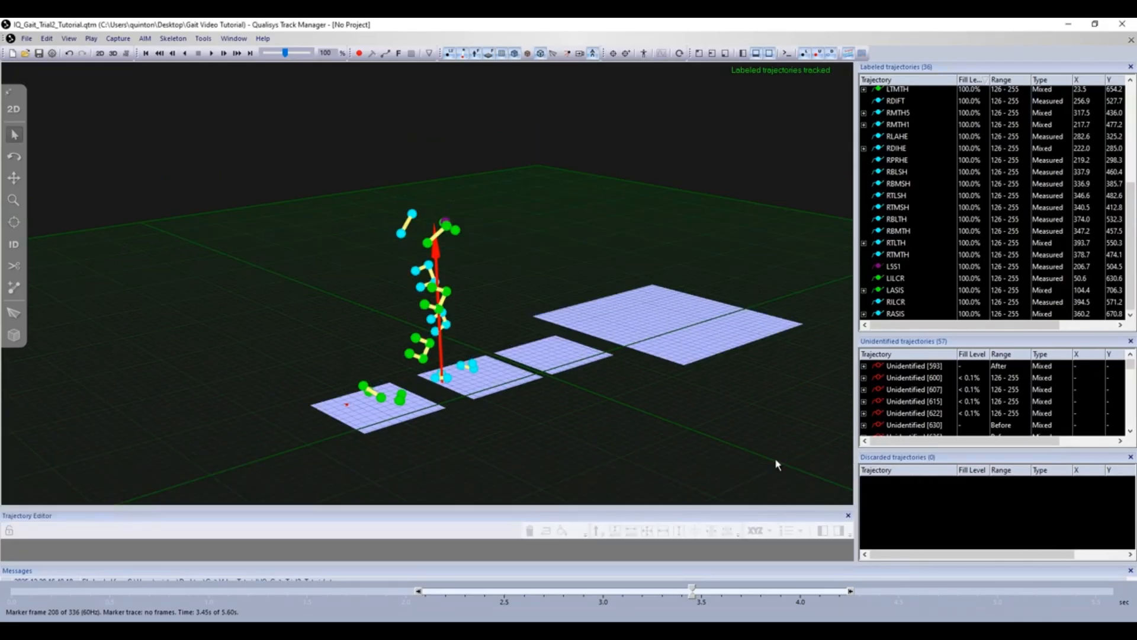
# - Export the trial to C3D with the existing export settings, saving it as IQ_Gait_1 in the Gait Video Tutorial folder
pyautogui.click(30, 38)
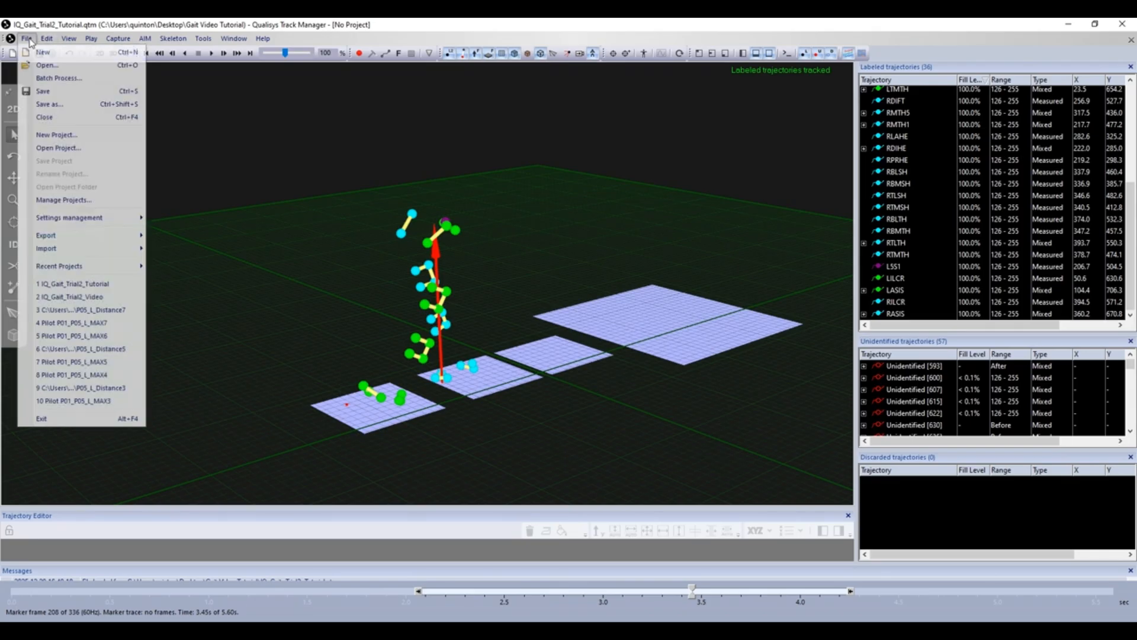
pyautogui.moveTo(88, 237)
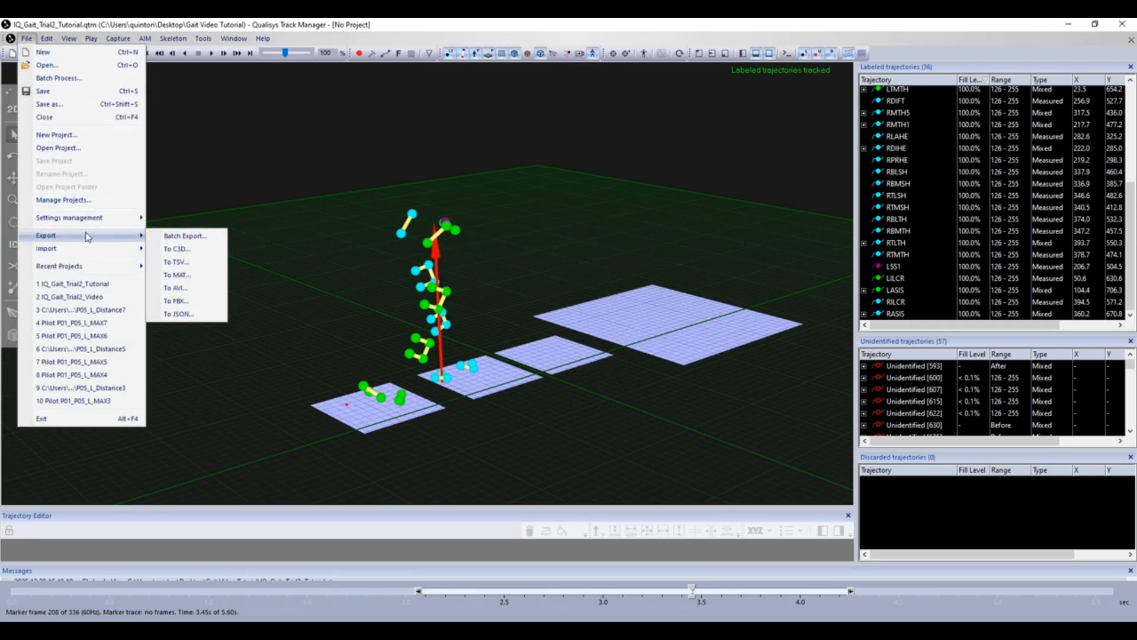
pyautogui.click(209, 253)
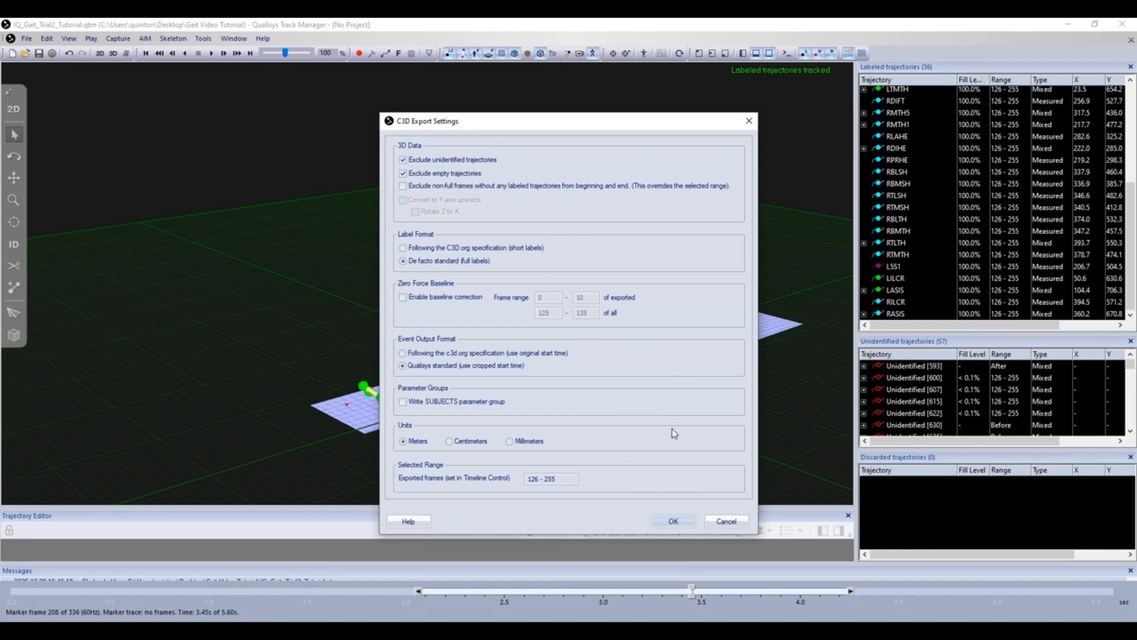
pyautogui.click(673, 520)
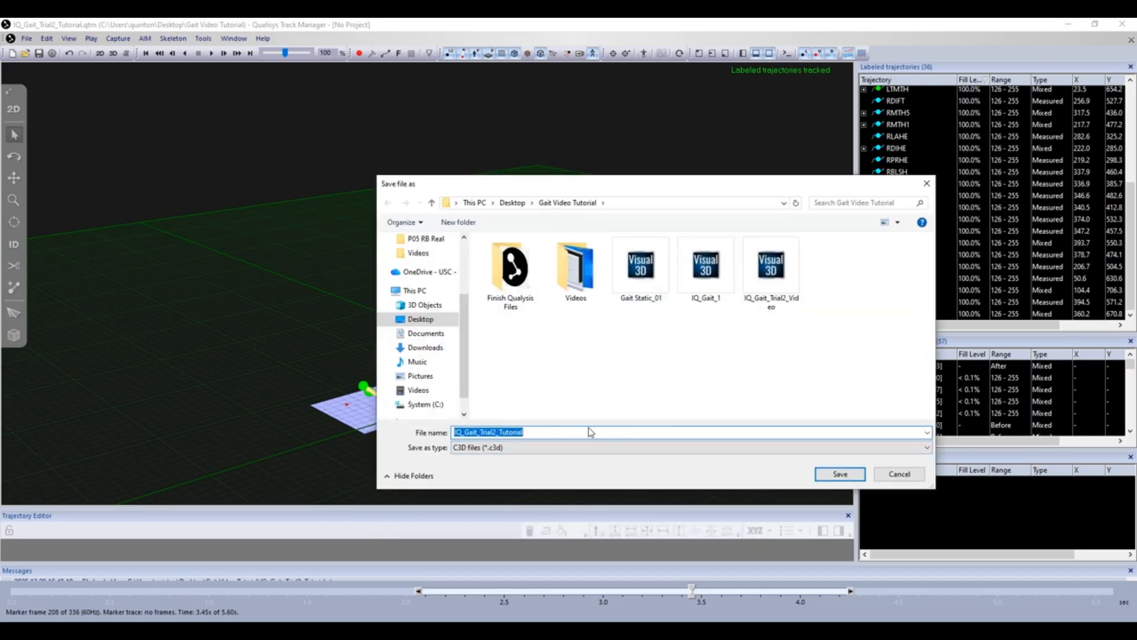
pyautogui.write('IQ_G')
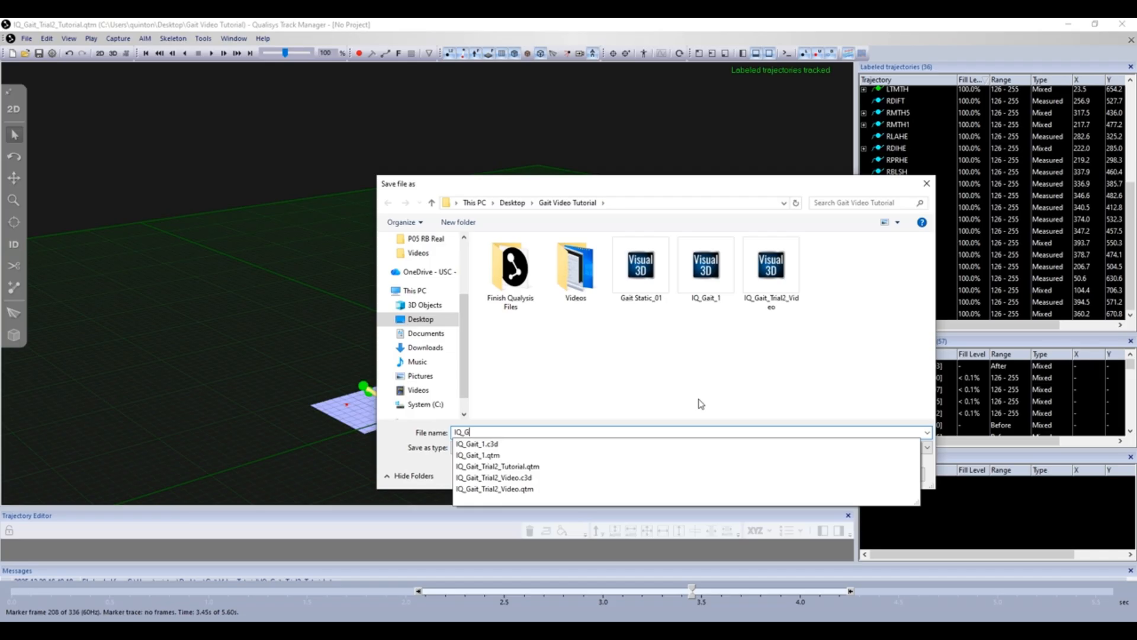
pyautogui.write('ait_1_')
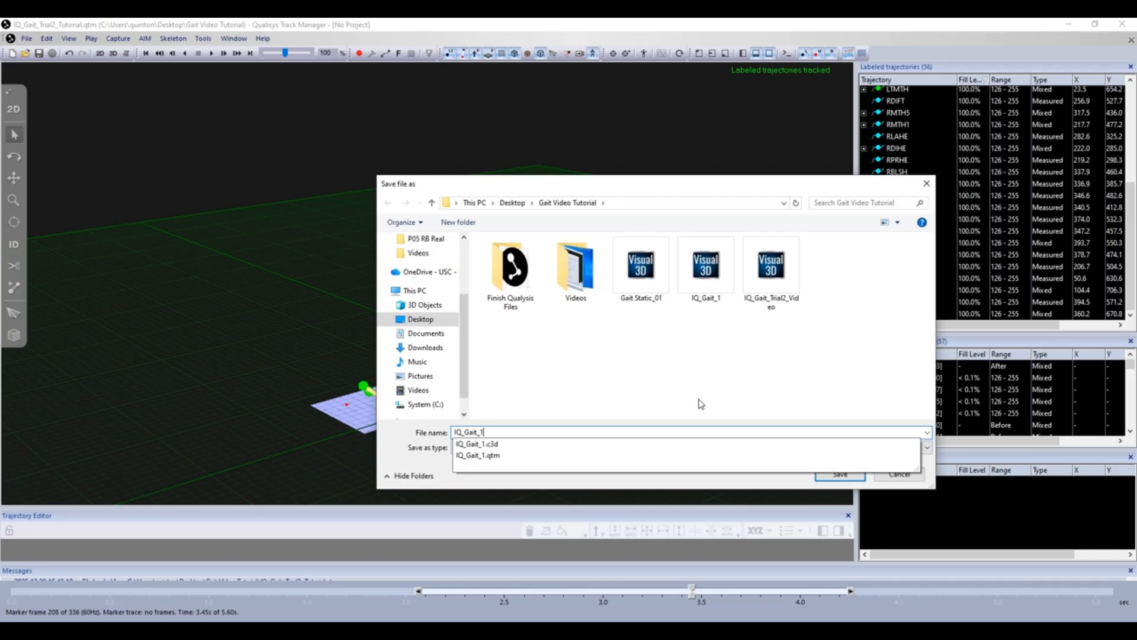
pyautogui.press('Return')
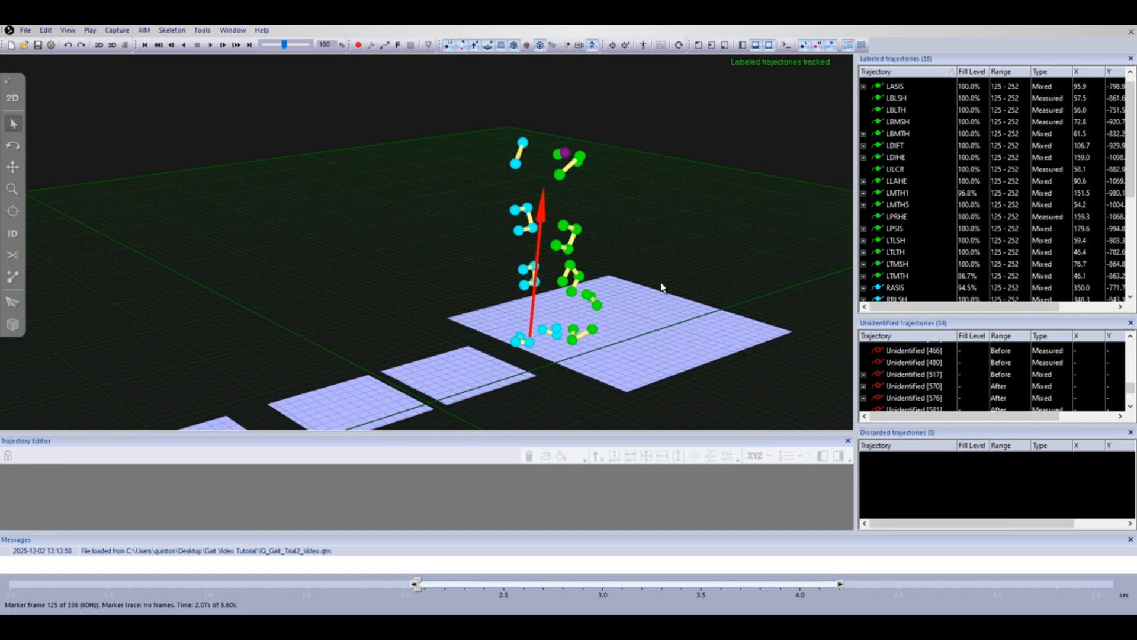
# - In the IQ_Gait_Trial2_Video trial, select the incomplete LMTH1 trajectory and enlarge the Trajectory Editor to show its gap
pyautogui.moveTo(661, 287); pyautogui.dragTo(680, 265)
pyautogui.scroll(1, 962, 179)
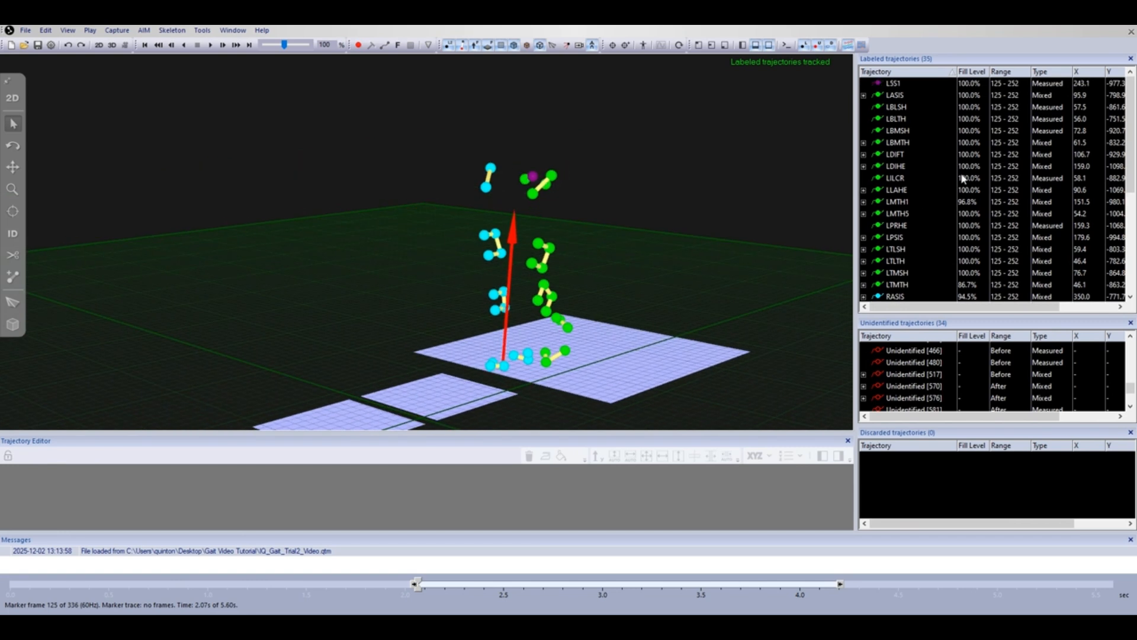
pyautogui.click(943, 201)
pyautogui.moveTo(724, 290); pyautogui.dragTo(643, 342)
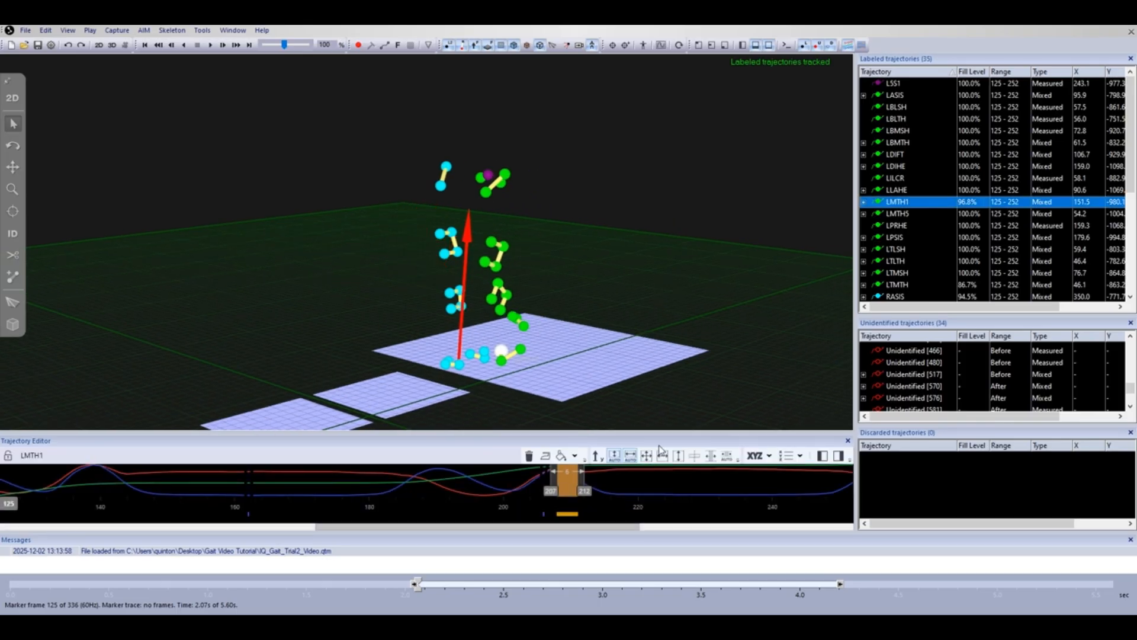
pyautogui.moveTo(655, 432); pyautogui.dragTo(656, 412)
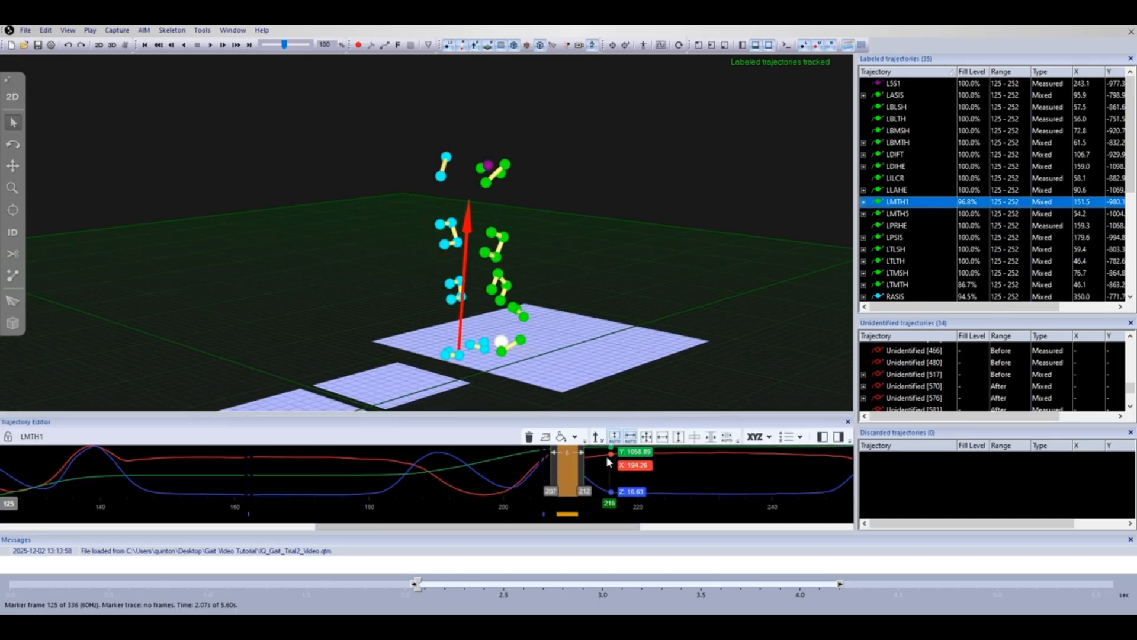
pyautogui.moveTo(567, 324); pyautogui.dragTo(638, 296)
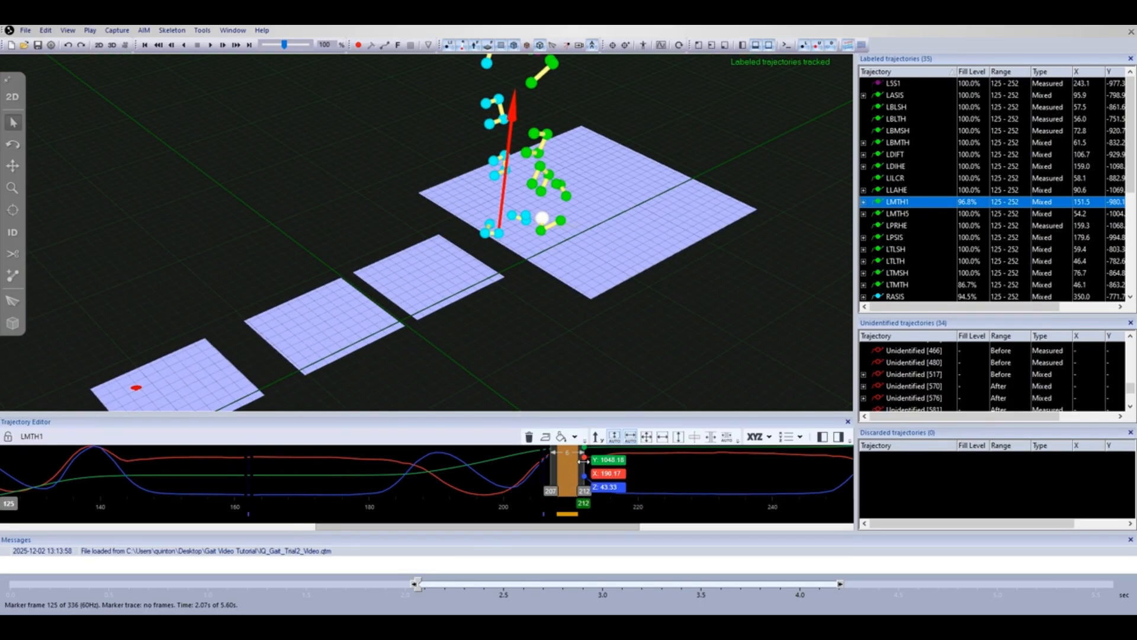
# - Go to frame 209 inside the LMTH1 gap and examine the left foot markers up close
pyautogui.moveTo(419, 584); pyautogui.dragTo(694, 580)
pyautogui.moveTo(481, 325); pyautogui.dragTo(458, 326)
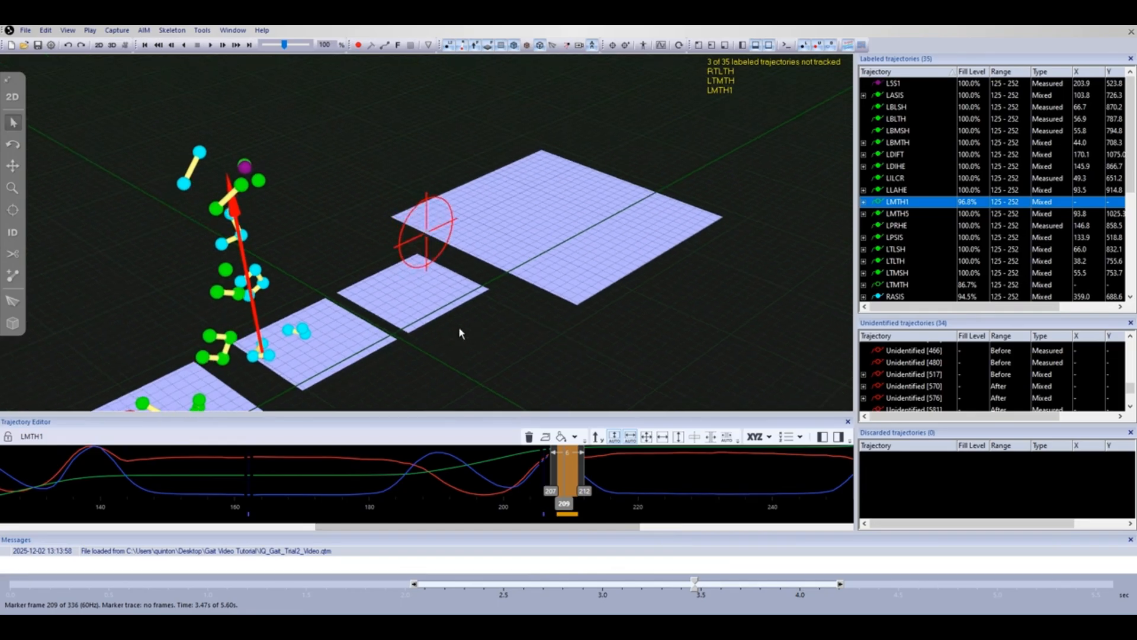
pyautogui.moveTo(458, 325); pyautogui.dragTo(520, 248, button='middle')
pyautogui.moveTo(523, 244); pyautogui.dragTo(352, 293)
pyautogui.moveTo(290, 235); pyautogui.dragTo(360, 266, button='right')
pyautogui.scroll(4, 299, 223)
pyautogui.moveTo(341, 267); pyautogui.dragTo(364, 261)
pyautogui.moveTo(478, 301); pyautogui.dragTo(448, 293)
pyautogui.moveTo(698, 581); pyautogui.dragTo(688, 581)
# - Fill the gap in the LMTH1 trajectory between frames 207 and 212
pyautogui.click(515, 485)
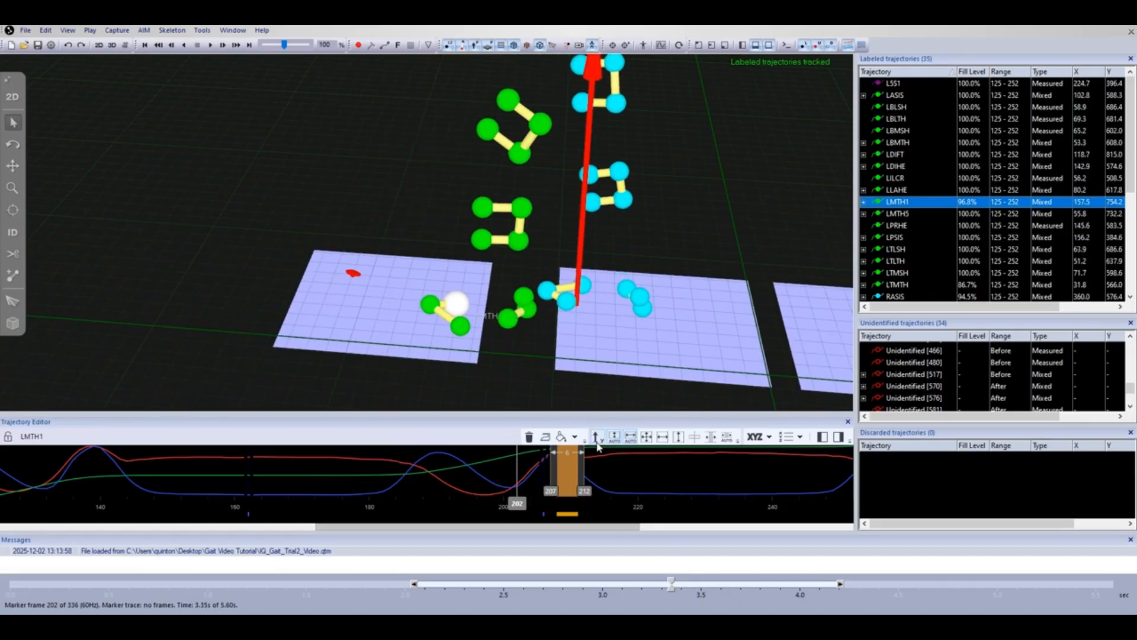
pyautogui.click(559, 474)
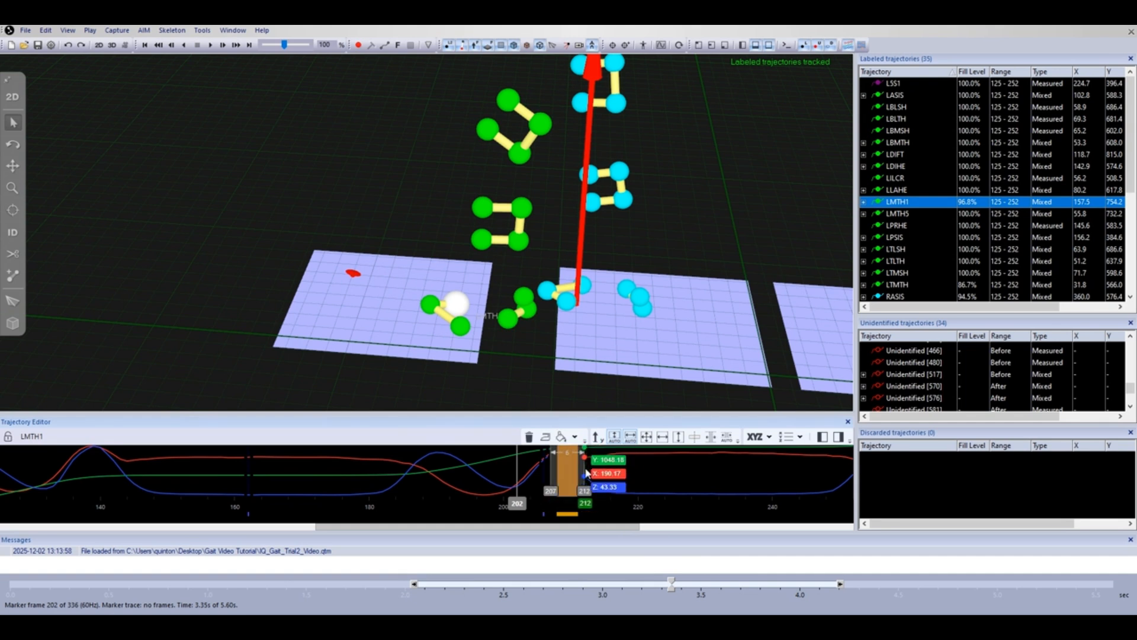
pyautogui.click(574, 438)
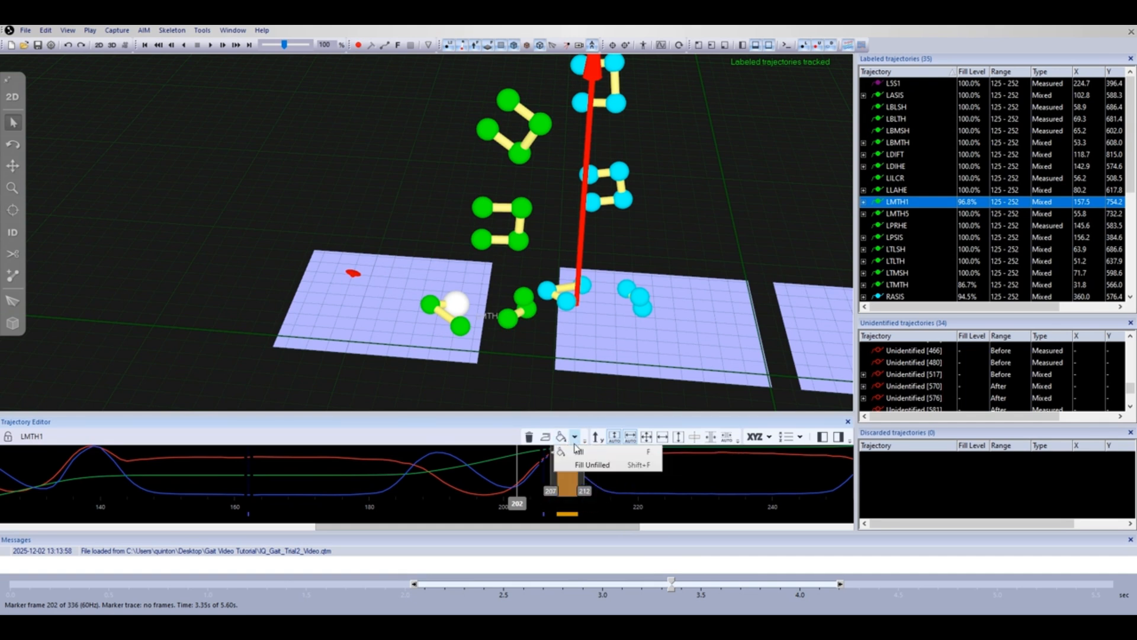
pyautogui.click(580, 451)
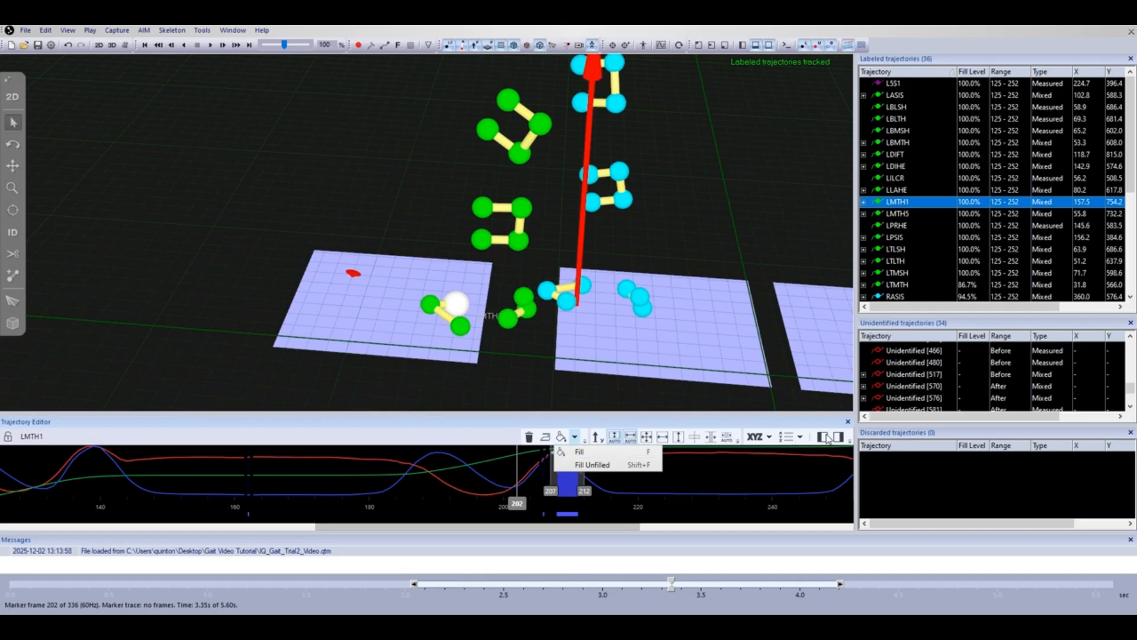
pyautogui.click(665, 384)
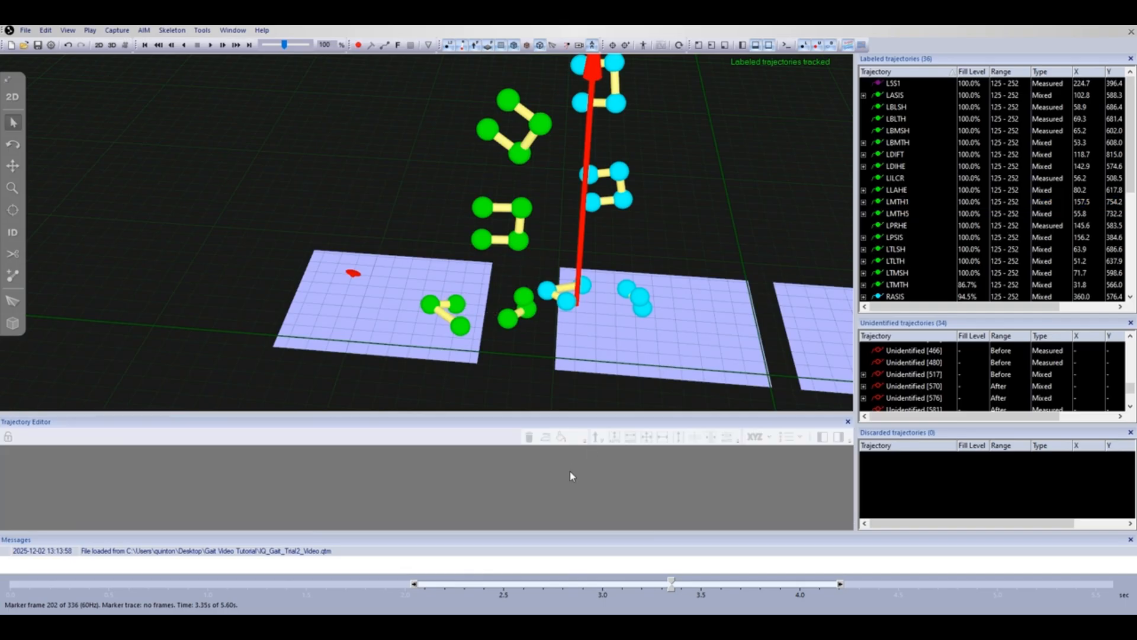
# - Reselect LMTH1 and examine its filled position at frame 209, removing the fill and restoring it for comparison
pyautogui.click(457, 304)
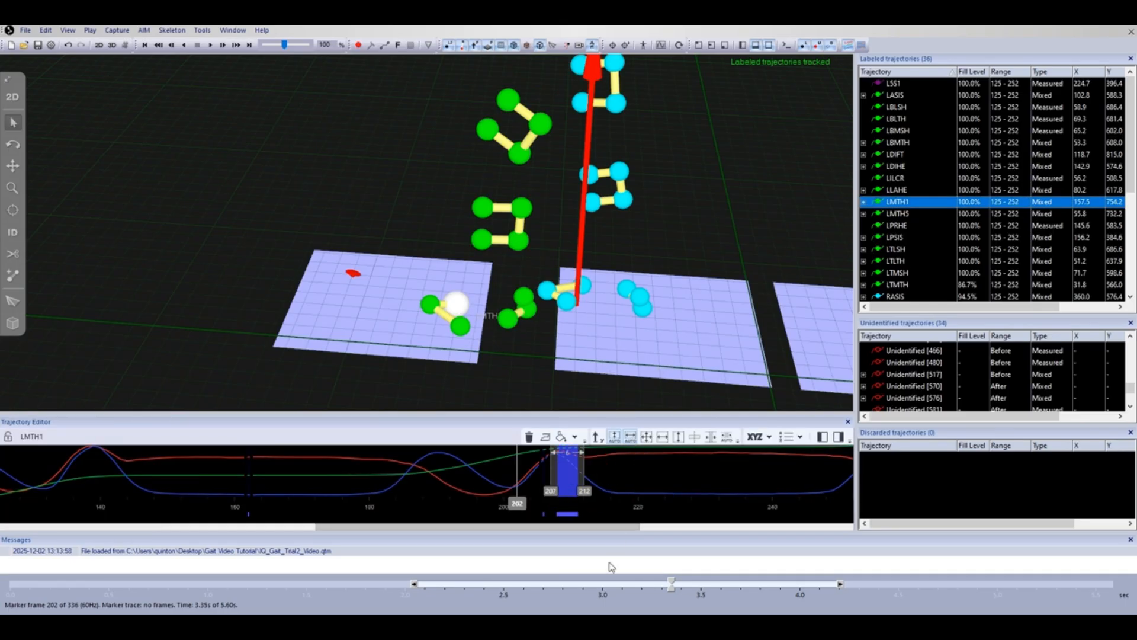
pyautogui.moveTo(673, 584); pyautogui.dragTo(697, 574)
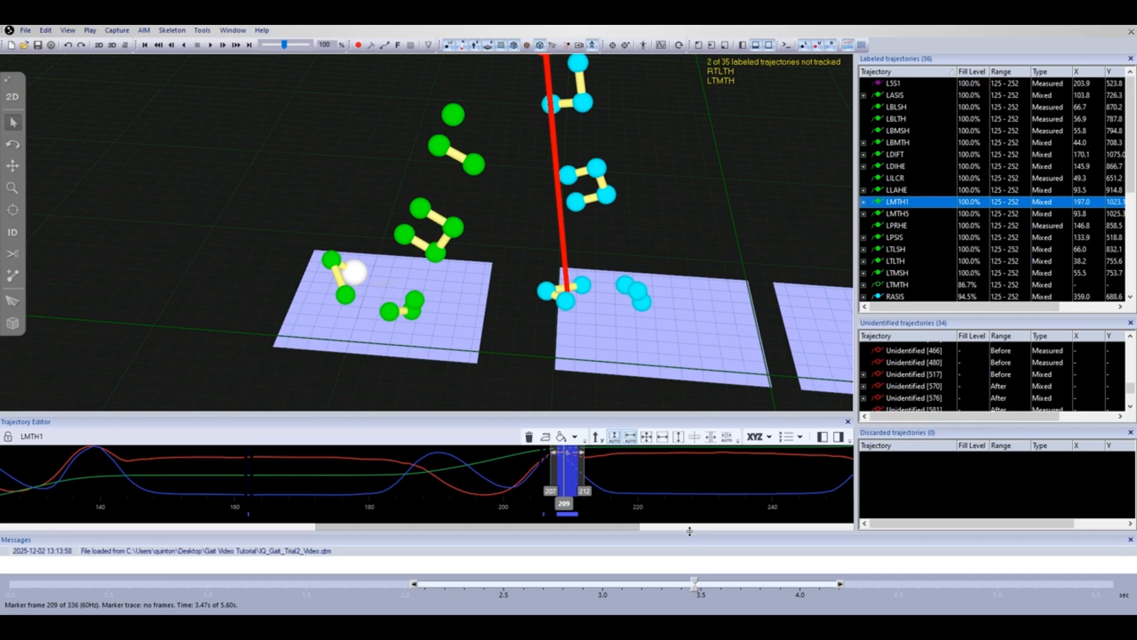
pyautogui.press('Delete')
pyautogui.click(81, 45)
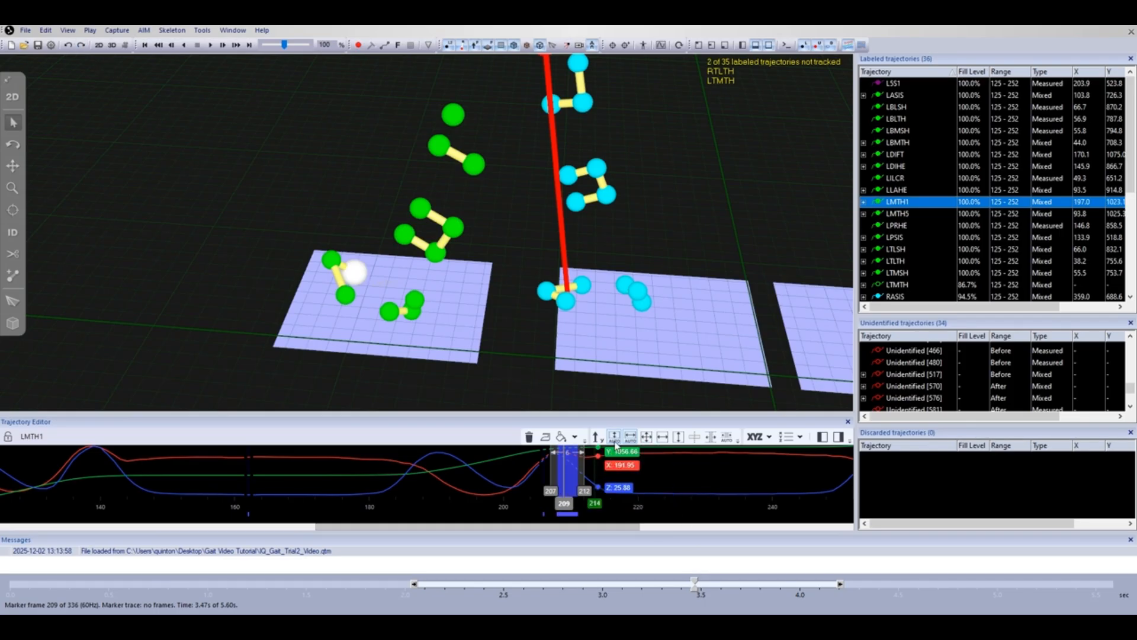
# - Select the incomplete LTMTH trajectory and go to frame 136, ahead of its first gap
pyautogui.moveTo(643, 373); pyautogui.dragTo(684, 342)
pyautogui.moveTo(692, 343); pyautogui.dragTo(695, 367, button='right')
pyautogui.scroll(-1, 954, 199)
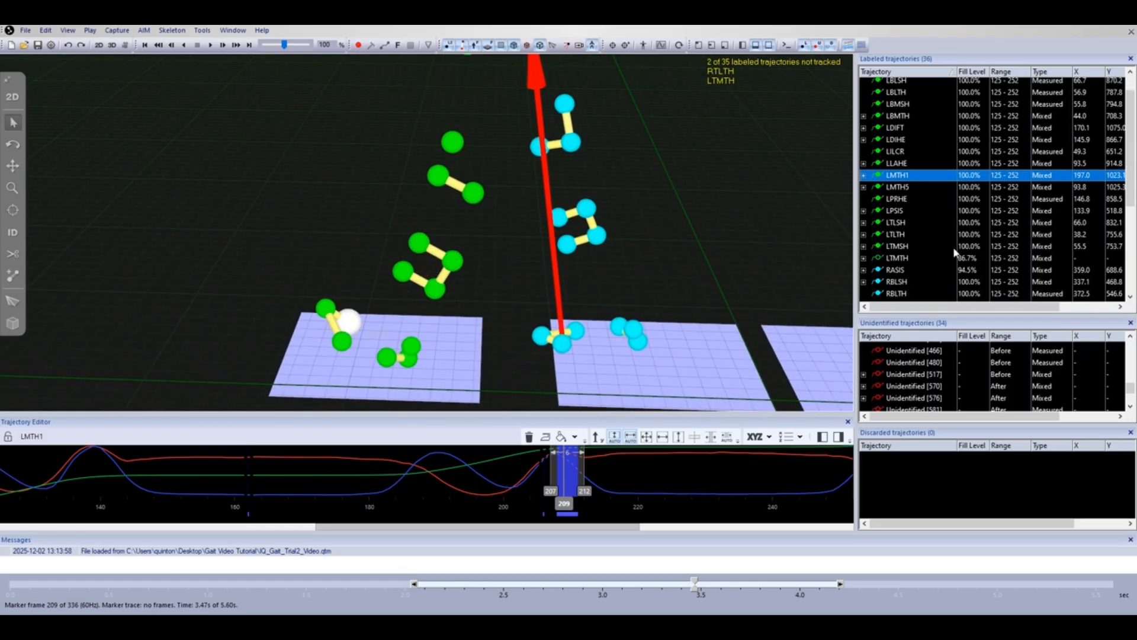
pyautogui.click(955, 258)
pyautogui.moveTo(728, 192); pyautogui.dragTo(649, 249)
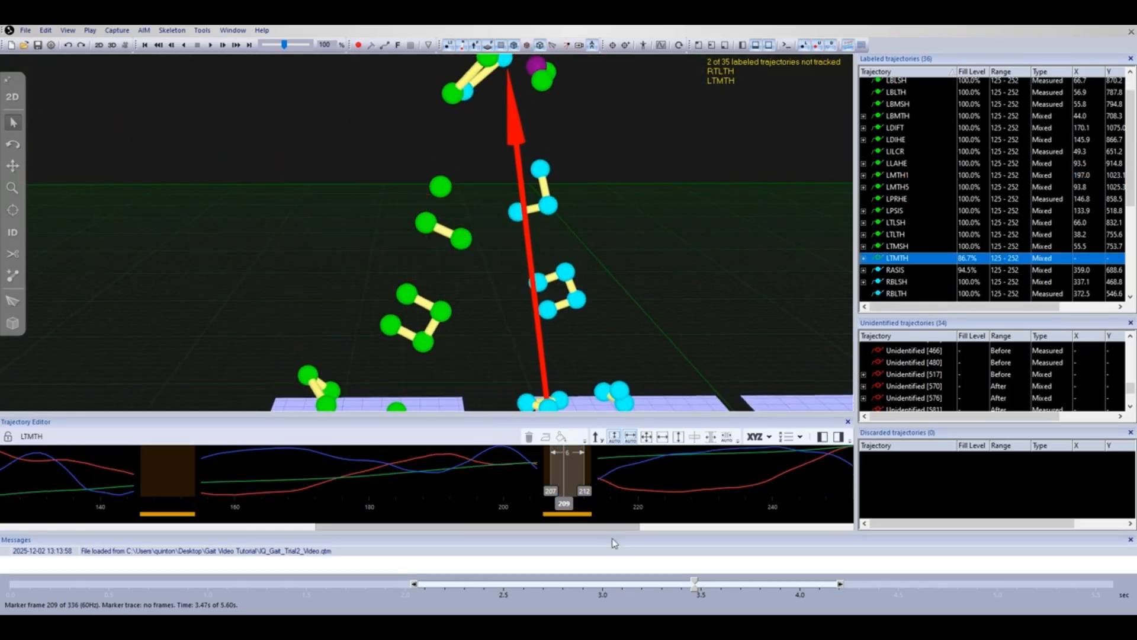
pyautogui.moveTo(694, 583)
pyautogui.mouseDown()
pyautogui.moveTo(437, 583)
pyautogui.moveTo(455, 583)
pyautogui.mouseUp()
pyautogui.moveTo(563, 367); pyautogui.dragTo(663, 403)
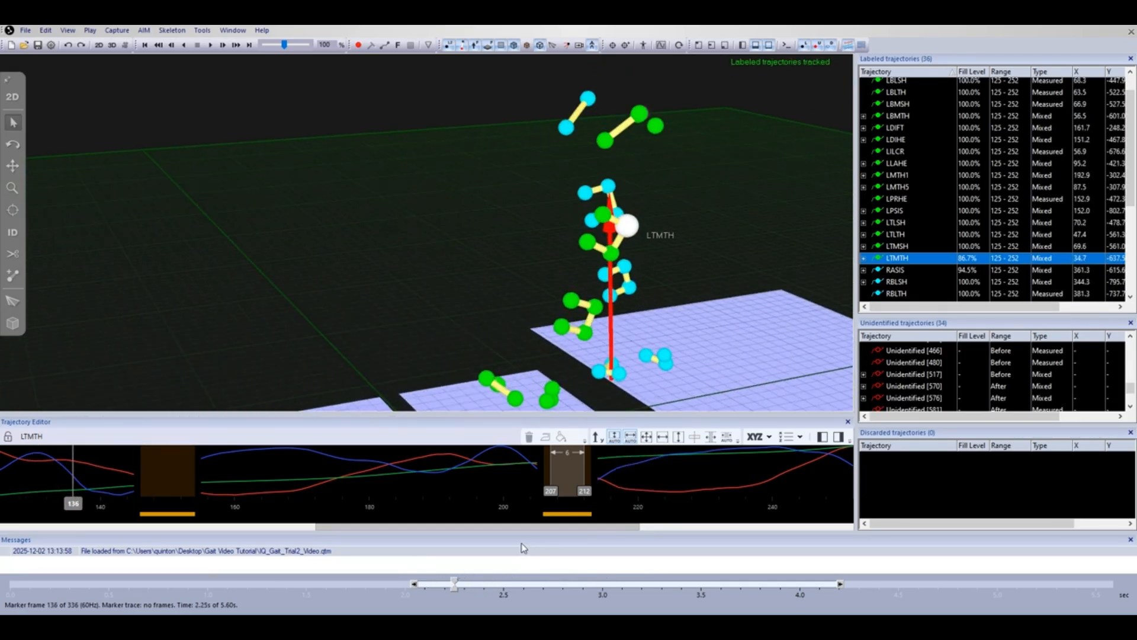
pyautogui.scroll(-2, 464, 324)
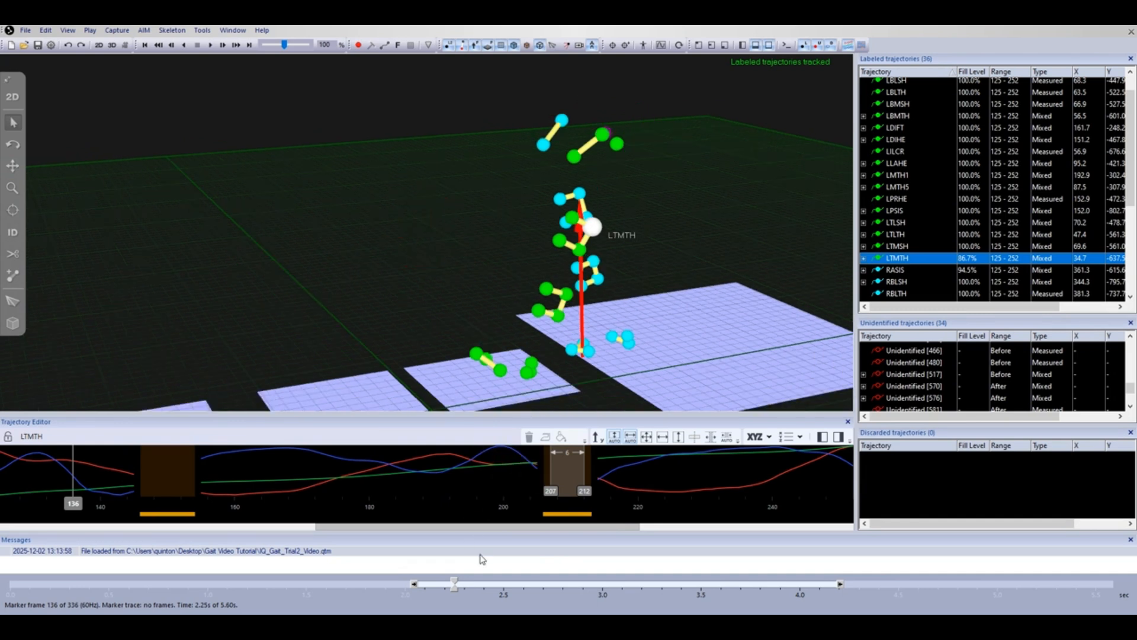
# - Select the first LTMTH gap across frames 145 to 155 and set the fill type to Relational
pyautogui.moveTo(455, 585); pyautogui.dragTo(471, 569)
pyautogui.keyDown('shift'); pyautogui.moveTo(134, 473); pyautogui.dragTo(200, 471); pyautogui.keyUp('shift')
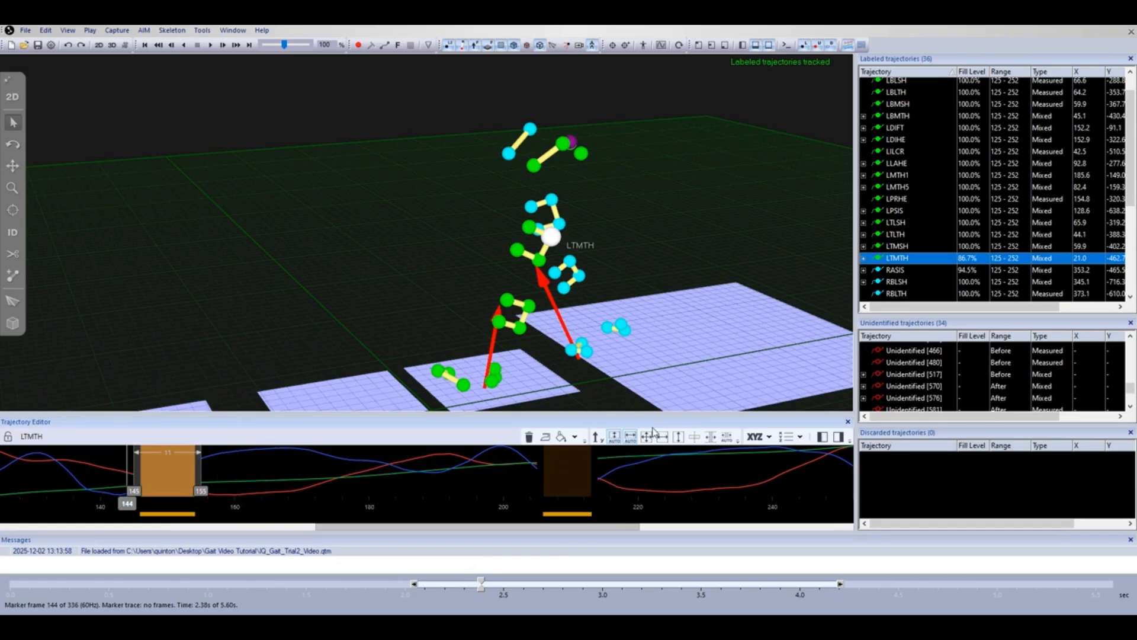
pyautogui.click(838, 436)
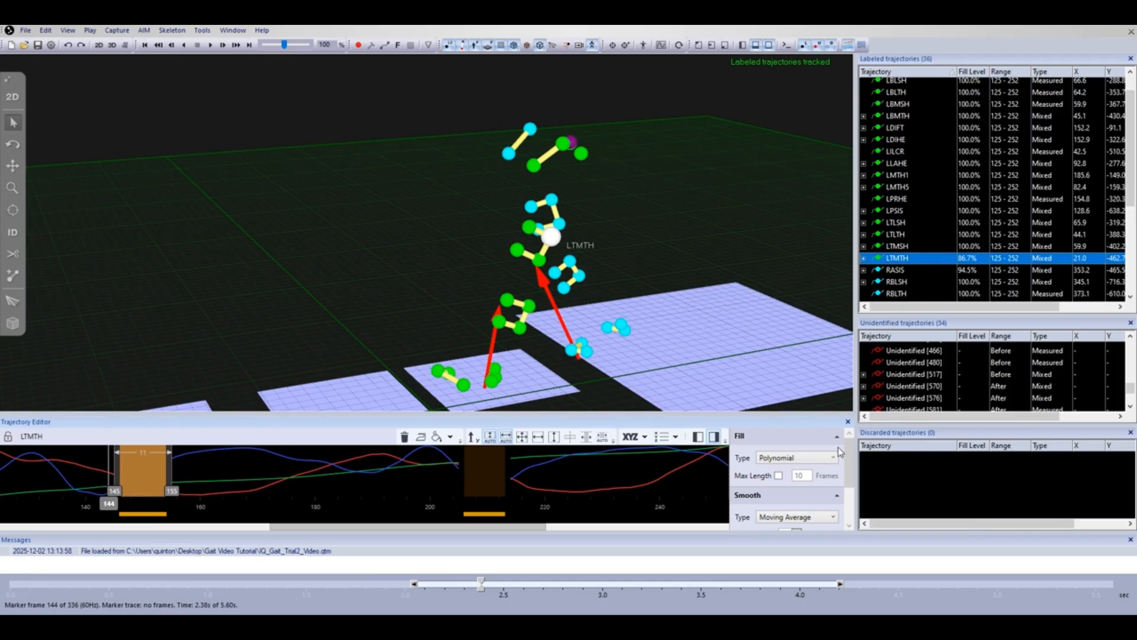
pyautogui.click(827, 460)
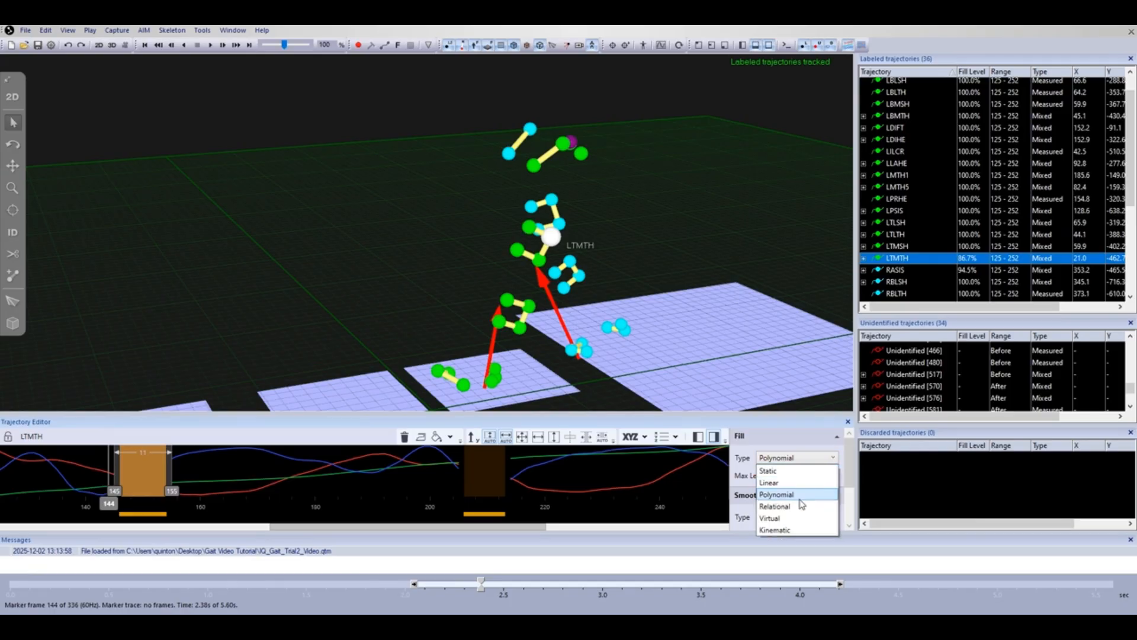
pyautogui.click(797, 506)
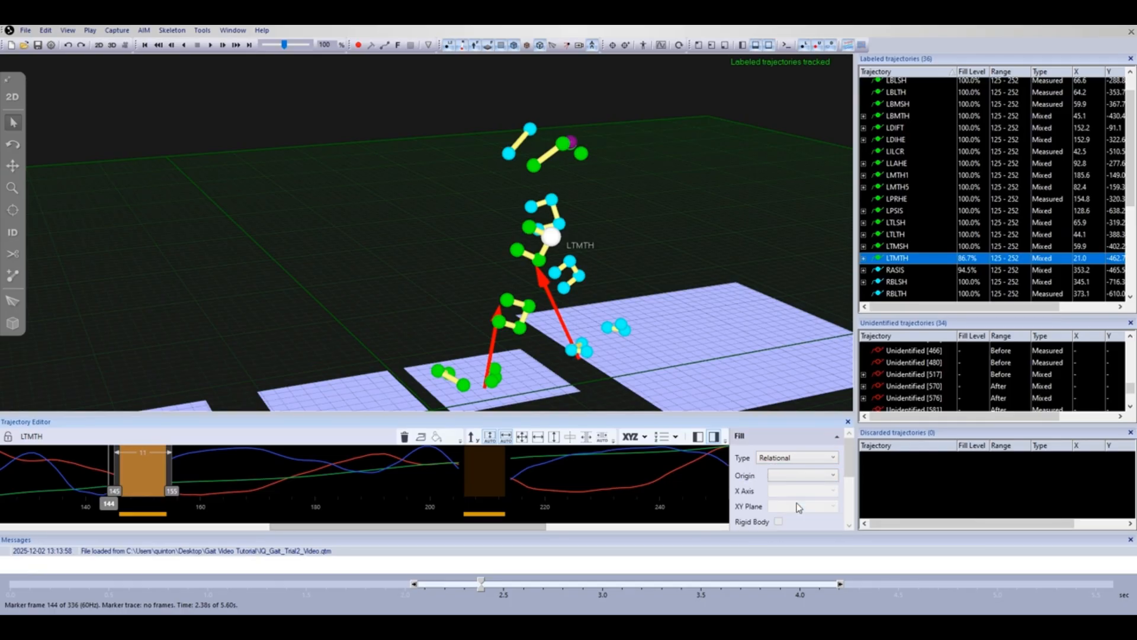
# - Go to frame 146 inside the LTMTH gap, hide the force arrows and identify the other left thigh markers
pyautogui.moveTo(704, 350); pyautogui.dragTo(709, 322)
pyautogui.scroll(3, 717, 302)
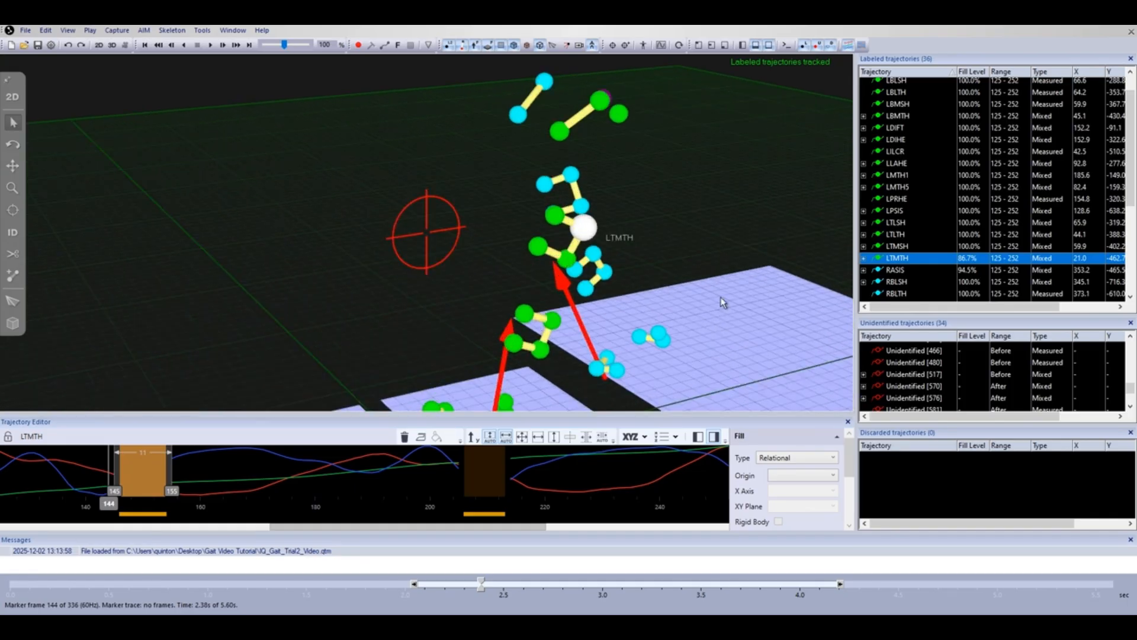
pyautogui.moveTo(720, 297); pyautogui.dragTo(644, 272, button='right')
pyautogui.moveTo(644, 272)
pyautogui.mouseDown()
pyautogui.moveTo(624, 259)
pyautogui.moveTo(646, 258)
pyautogui.mouseUp()
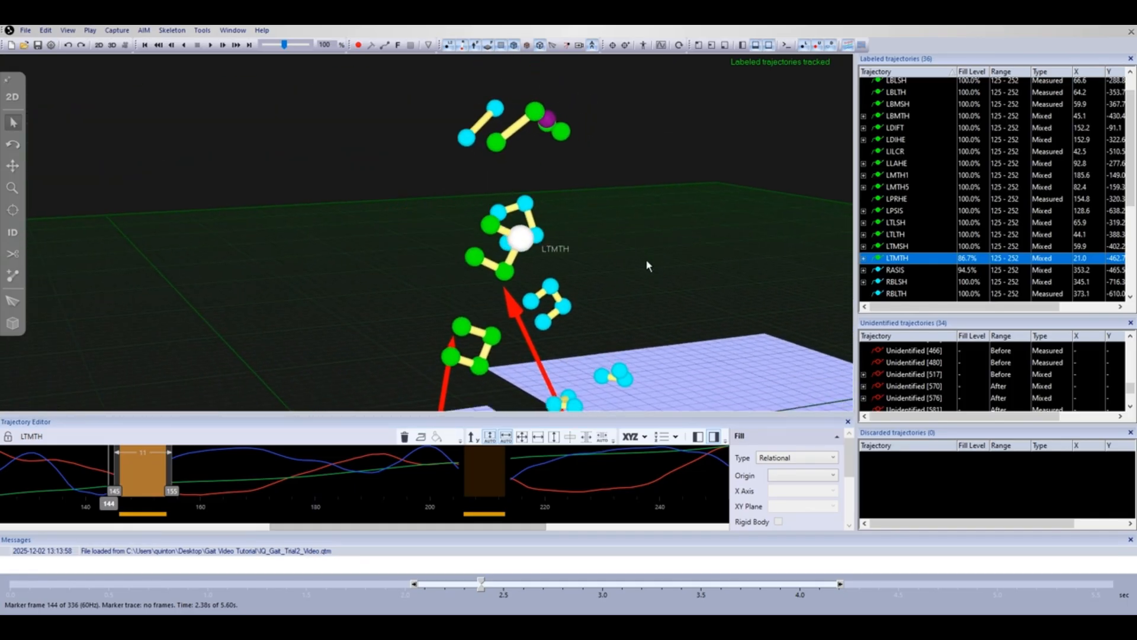
pyautogui.moveTo(482, 580); pyautogui.dragTo(493, 577)
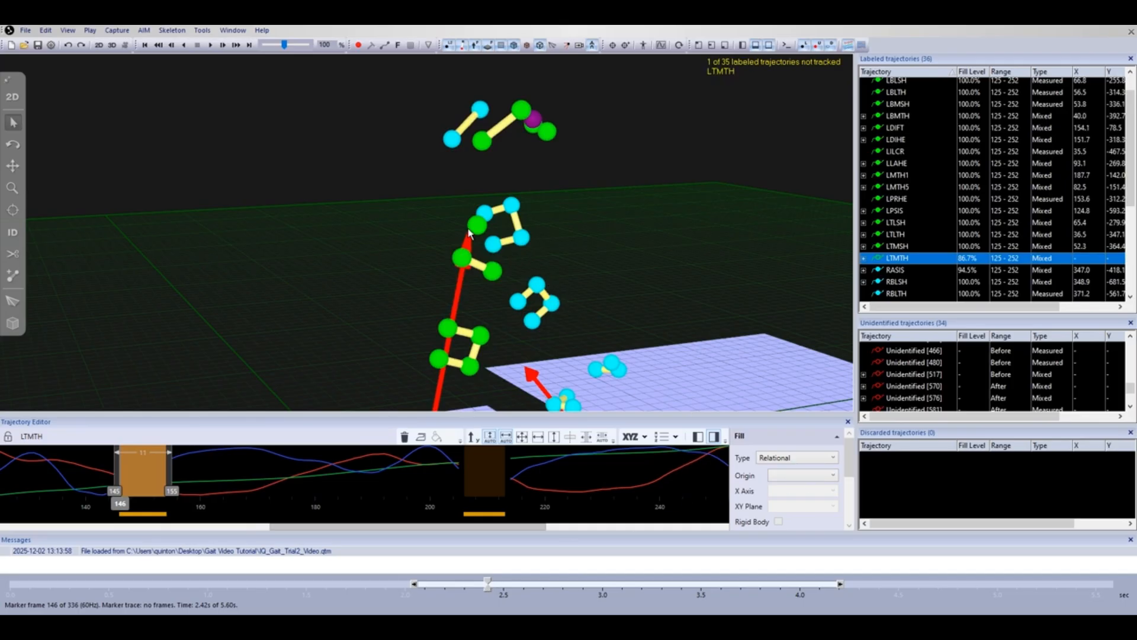
pyautogui.moveTo(473, 229)
pyautogui.moveTo(467, 264); pyautogui.dragTo(497, 270)
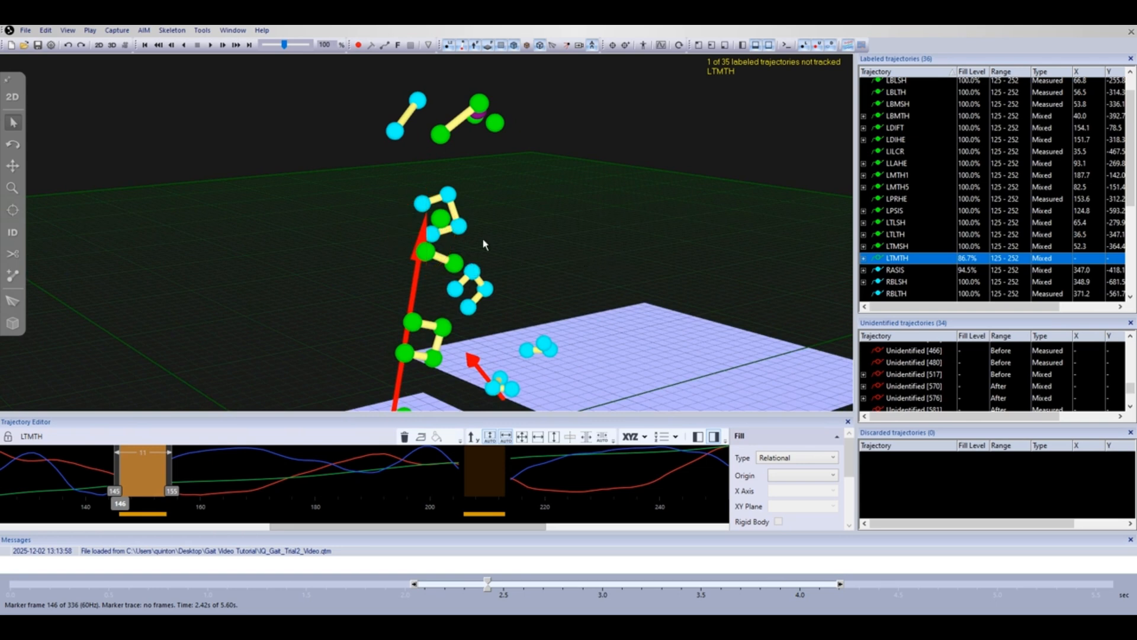
pyautogui.click(488, 45)
pyautogui.moveTo(641, 192); pyautogui.dragTo(578, 240)
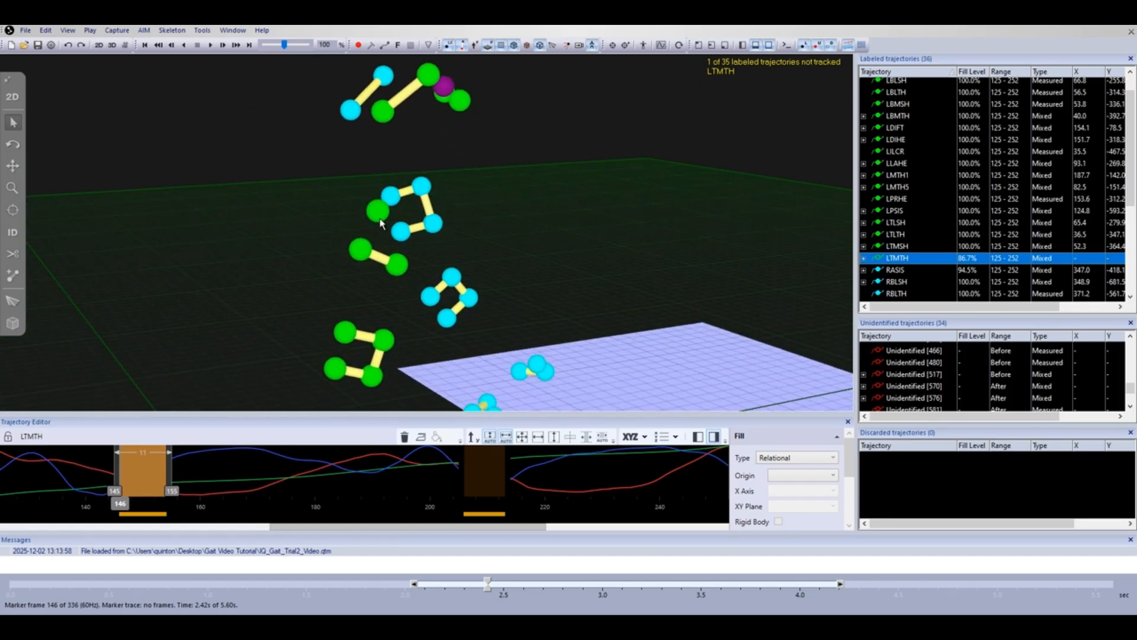
pyautogui.moveTo(380, 223)
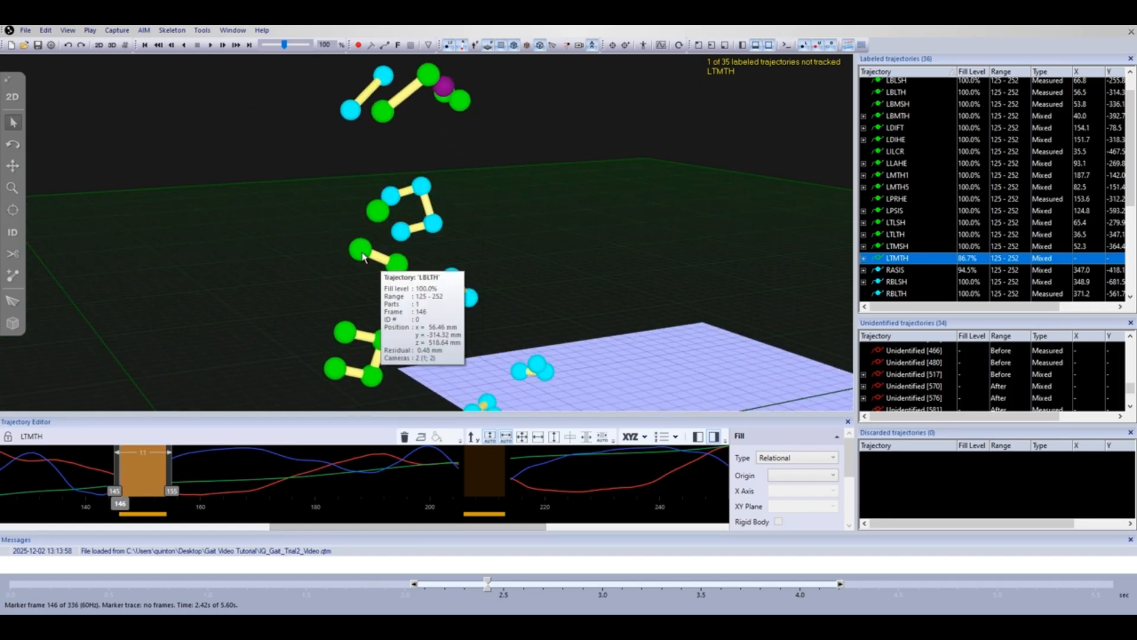
# - Fill the selected LTMTH gap with LTLTH as origin, LBMTH as X axis and LBLTH as XY plane
pyautogui.click(794, 475)
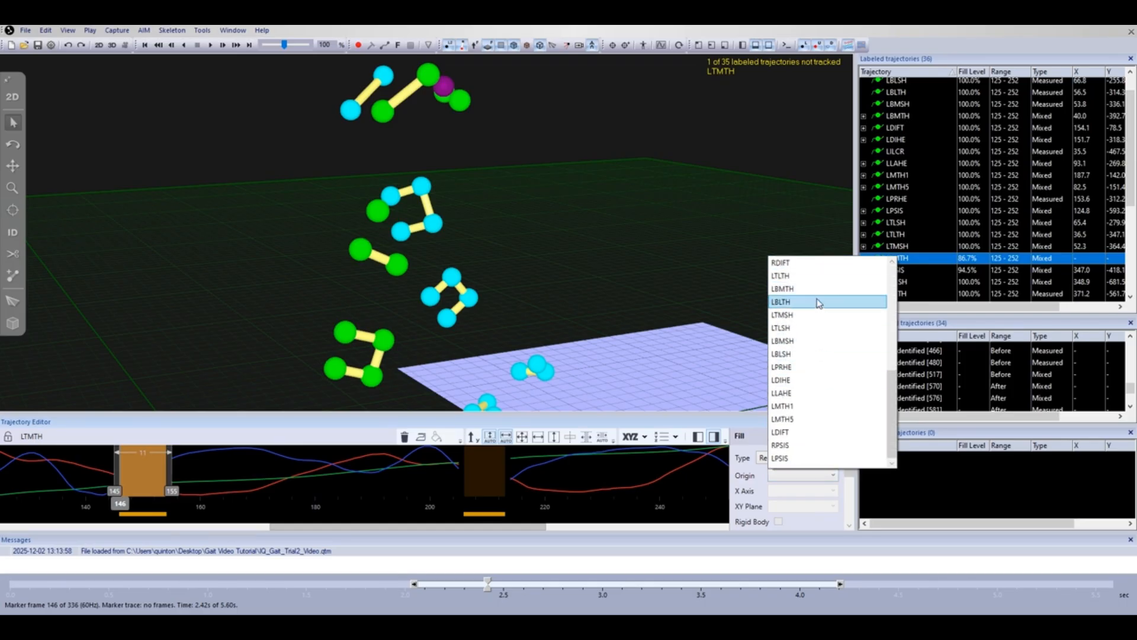
pyautogui.click(819, 275)
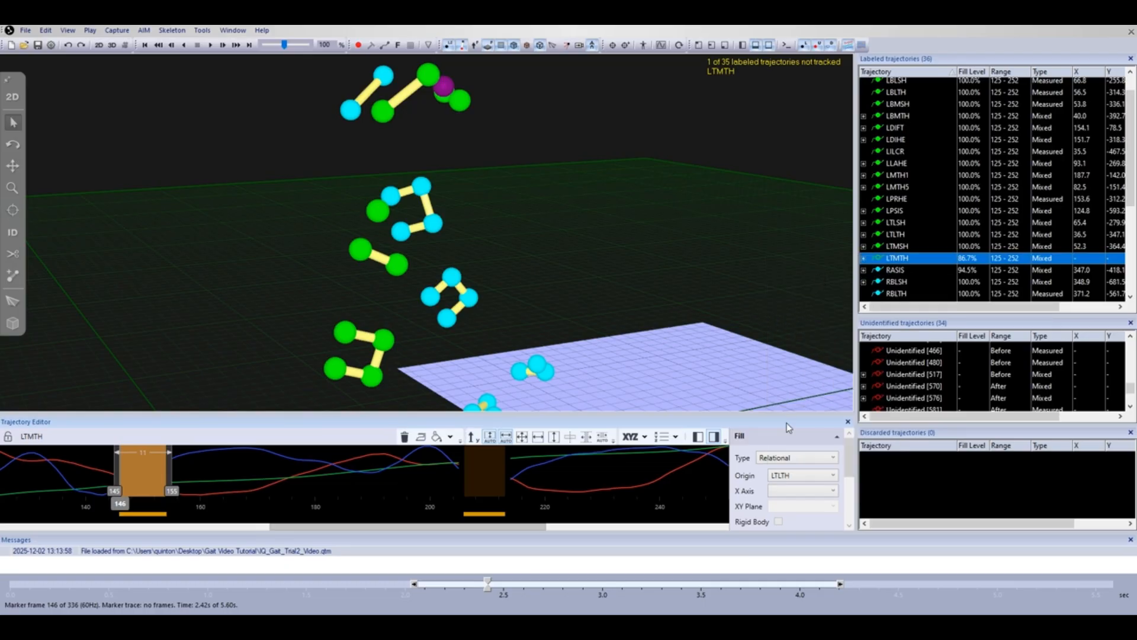
pyautogui.click(800, 491)
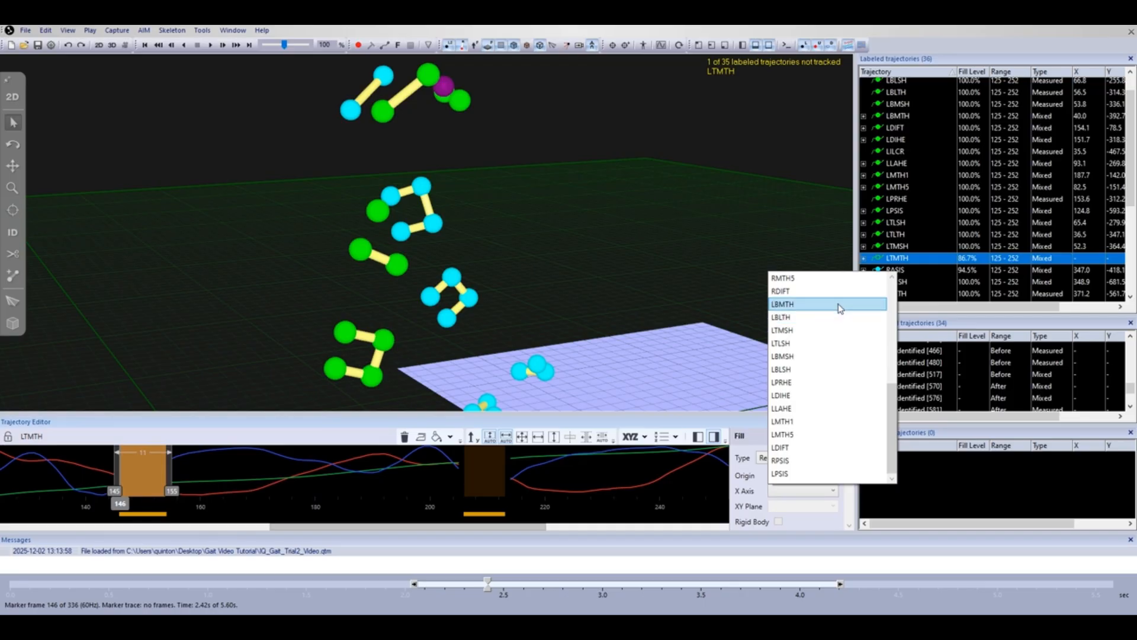
pyautogui.click(838, 304)
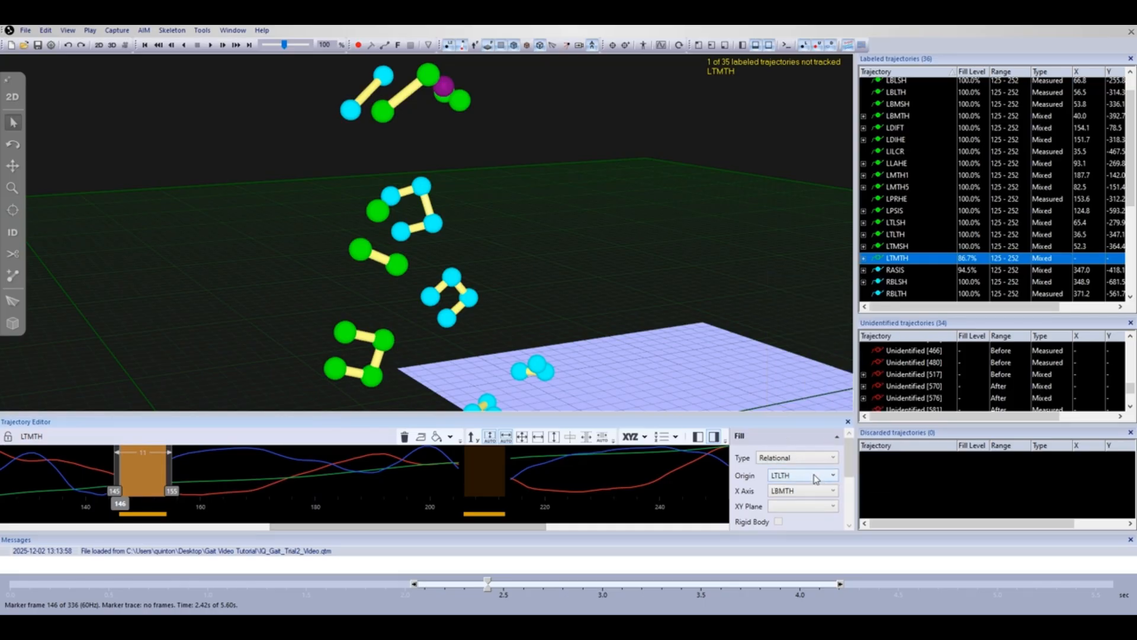
pyautogui.click(813, 506)
pyautogui.scroll(-1, 817, 370)
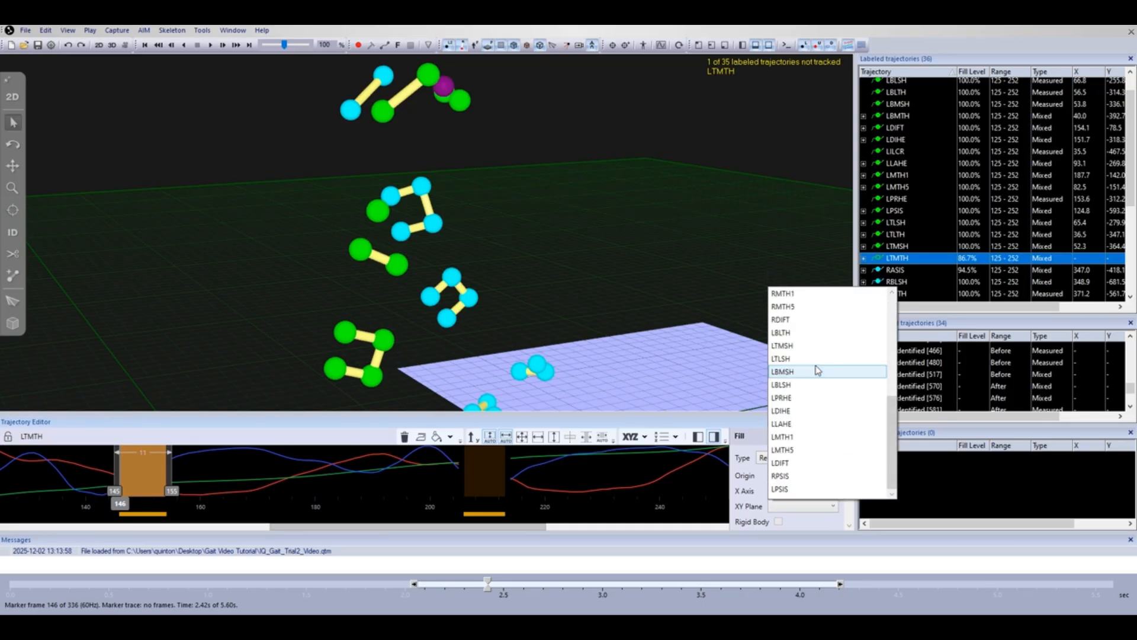
pyautogui.click(839, 333)
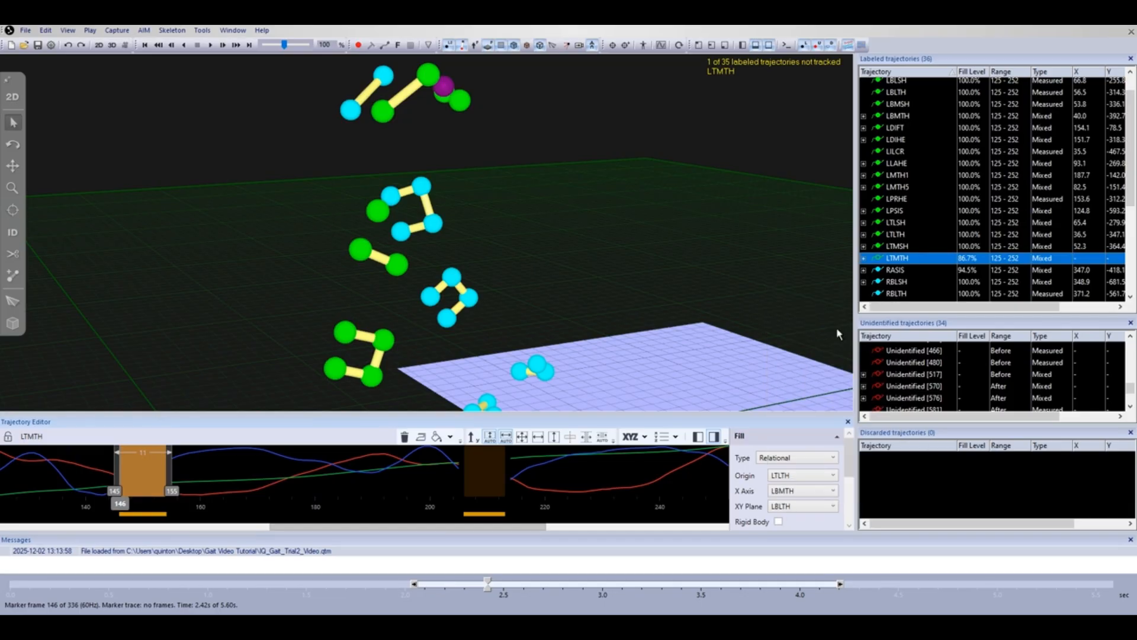
pyautogui.click(437, 437)
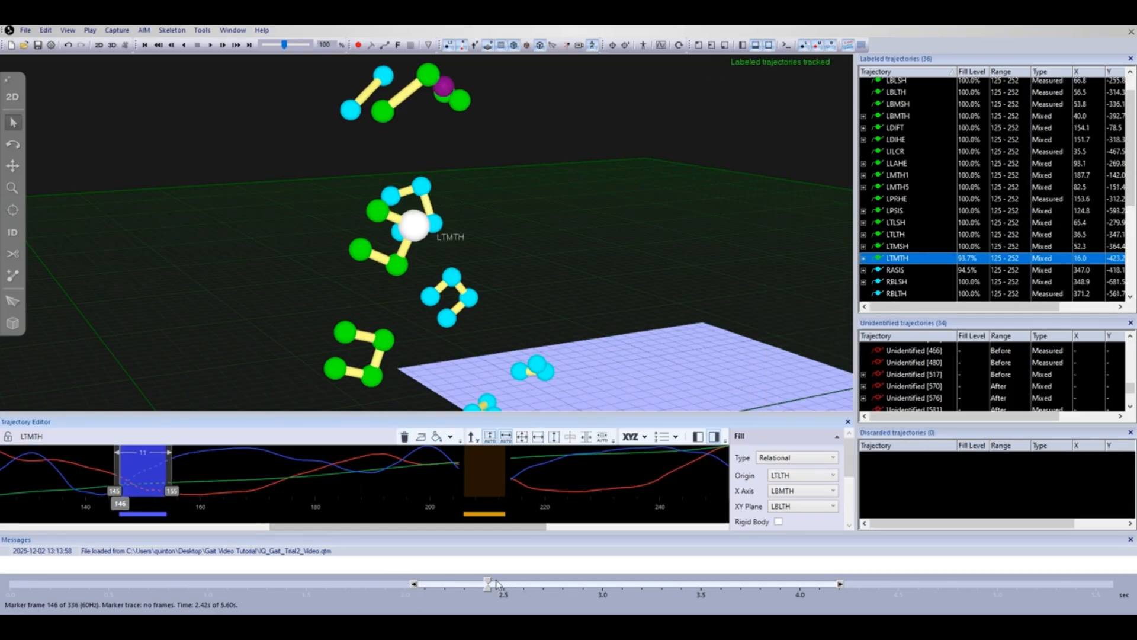
# - Check the LTMTH marker's motion from the filled gap through frames 158 and 188 up to frame 215
pyautogui.moveTo(496, 582); pyautogui.dragTo(527, 575)
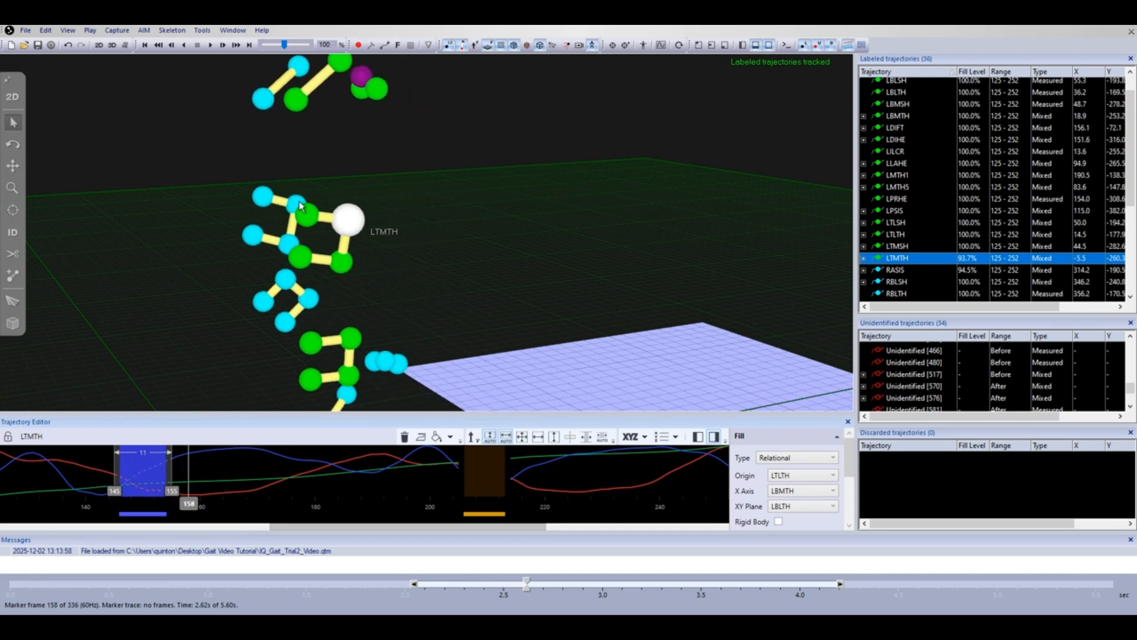
pyautogui.moveTo(422, 237); pyautogui.dragTo(414, 263)
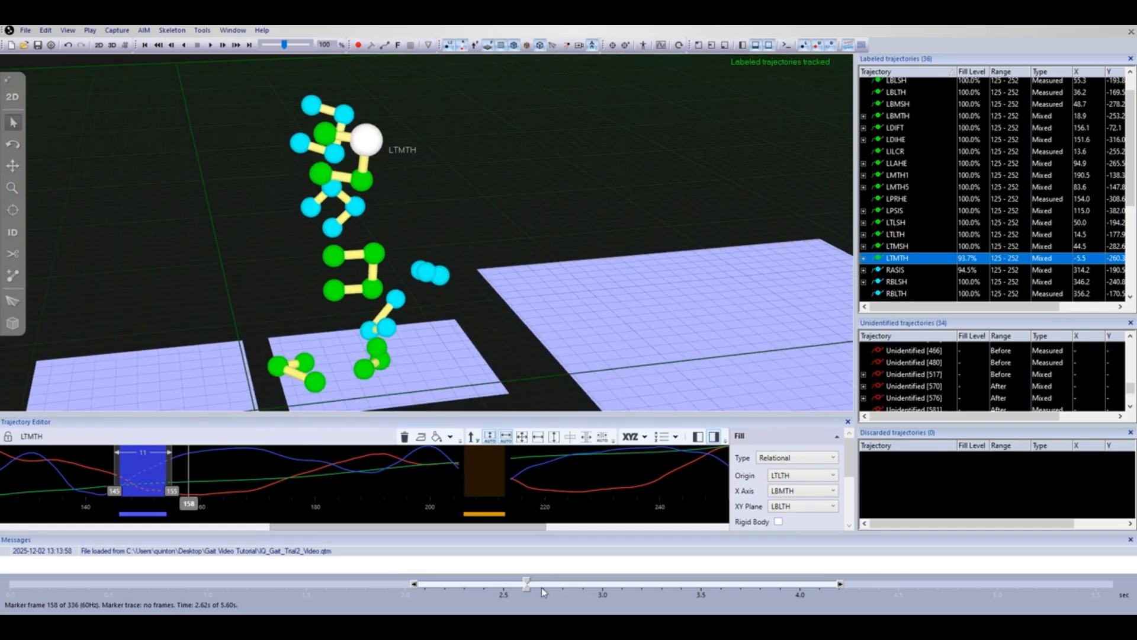
pyautogui.moveTo(529, 584); pyautogui.dragTo(625, 579)
pyautogui.scroll(-4, 496, 251)
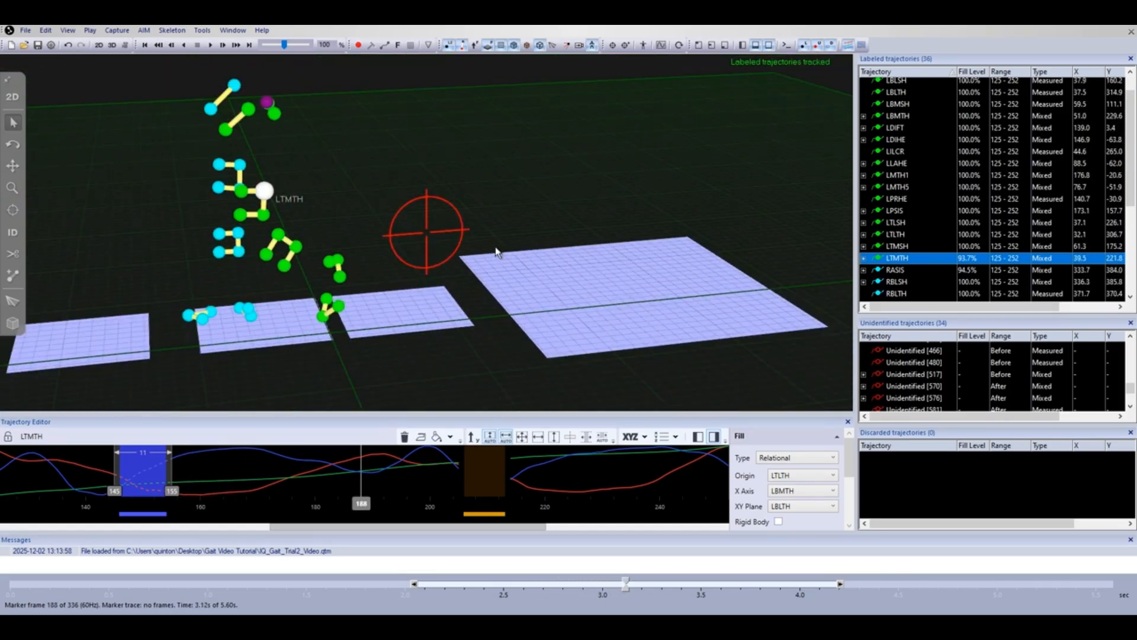
pyautogui.moveTo(496, 252); pyautogui.dragTo(639, 311, button='right')
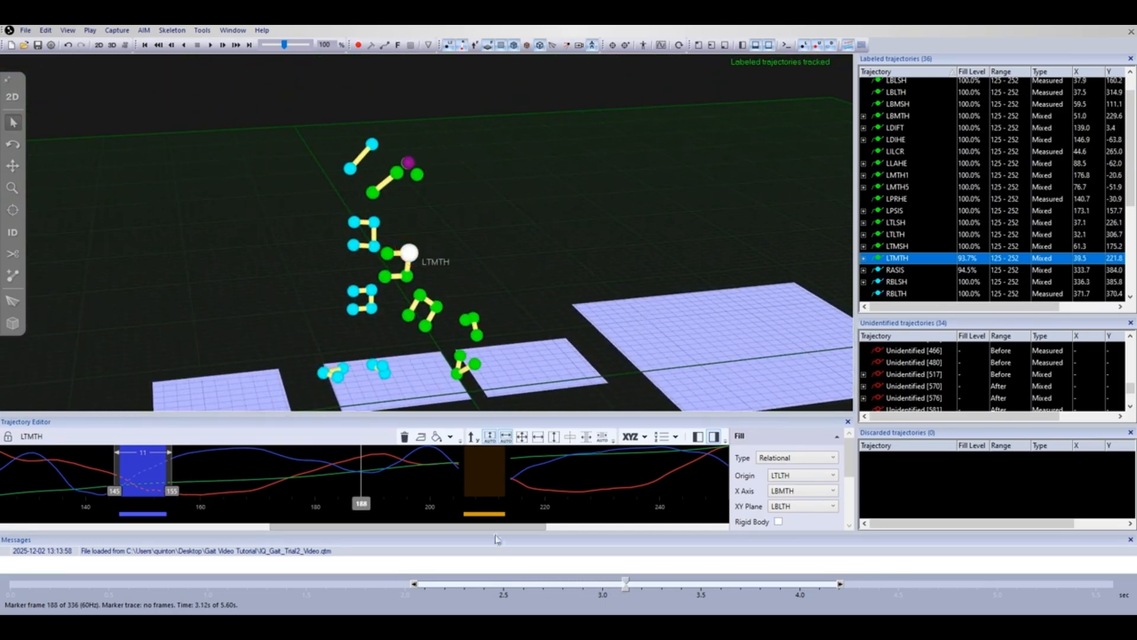
pyautogui.click(639, 585)
pyautogui.moveTo(644, 583); pyautogui.dragTo(682, 579)
pyautogui.moveTo(610, 364); pyautogui.dragTo(645, 307, button='right')
pyautogui.moveTo(684, 583); pyautogui.dragTo(714, 583)
# - Fill the second LTMTH gap between frames 205 and 214 with Fill Unfilled, and review the marker at frames 210 and 209
pyautogui.click(470, 467)
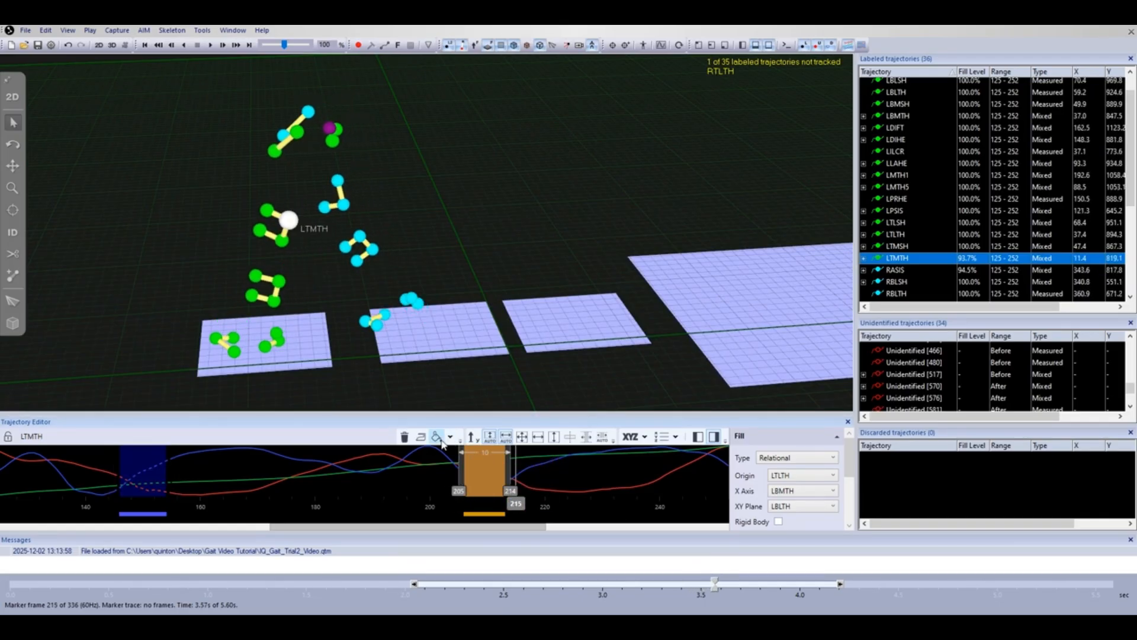
pyautogui.click(451, 437)
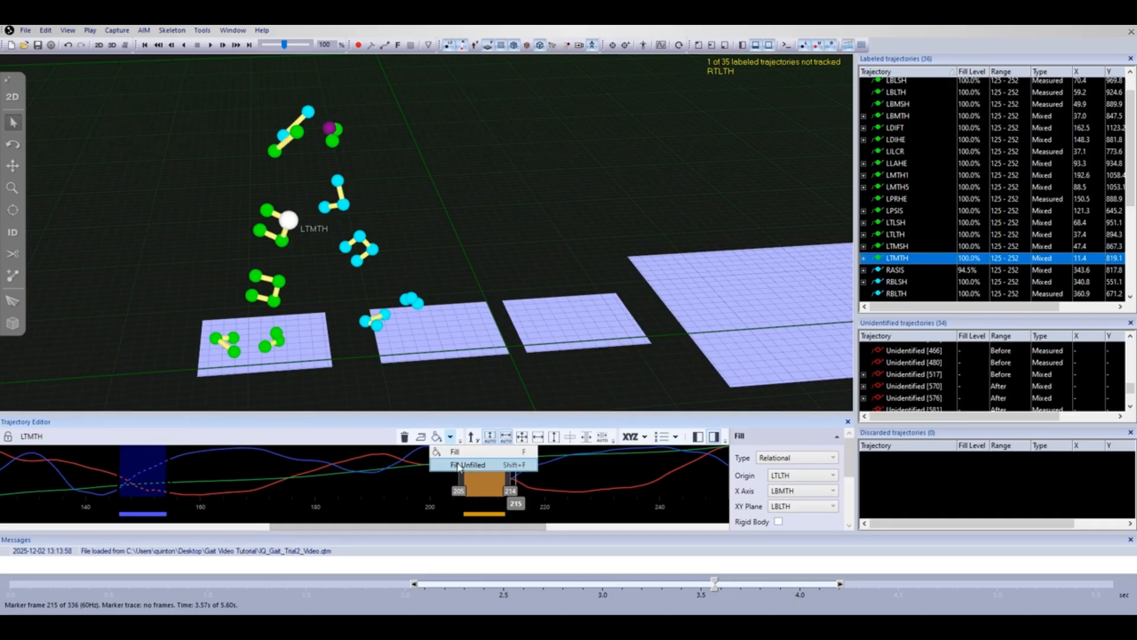
pyautogui.click(468, 465)
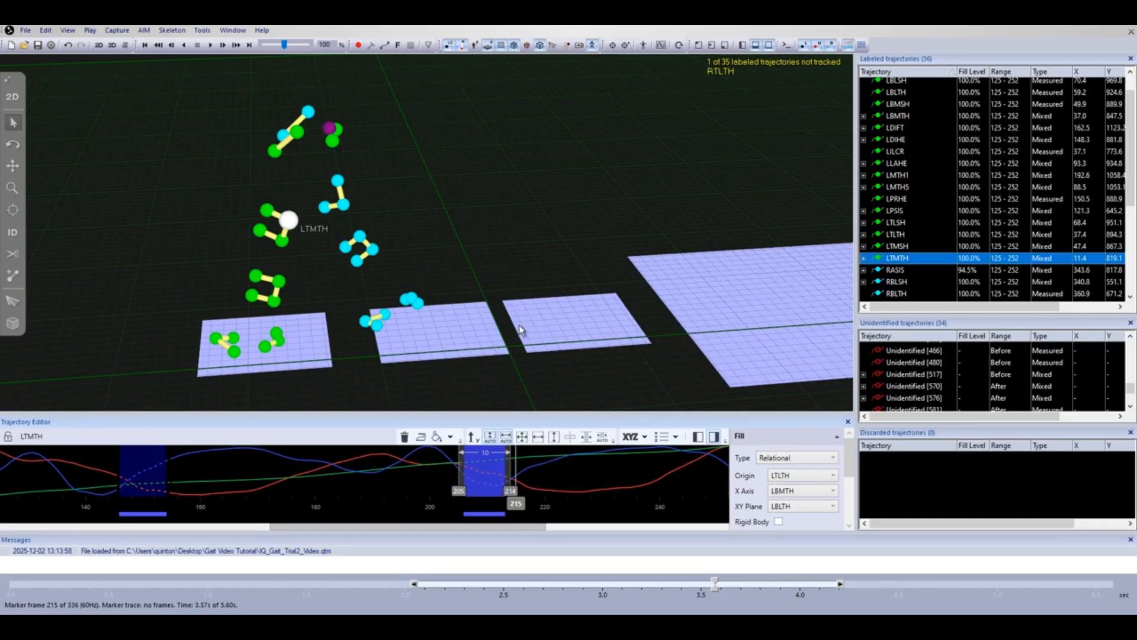
pyautogui.moveTo(572, 400); pyautogui.dragTo(594, 376)
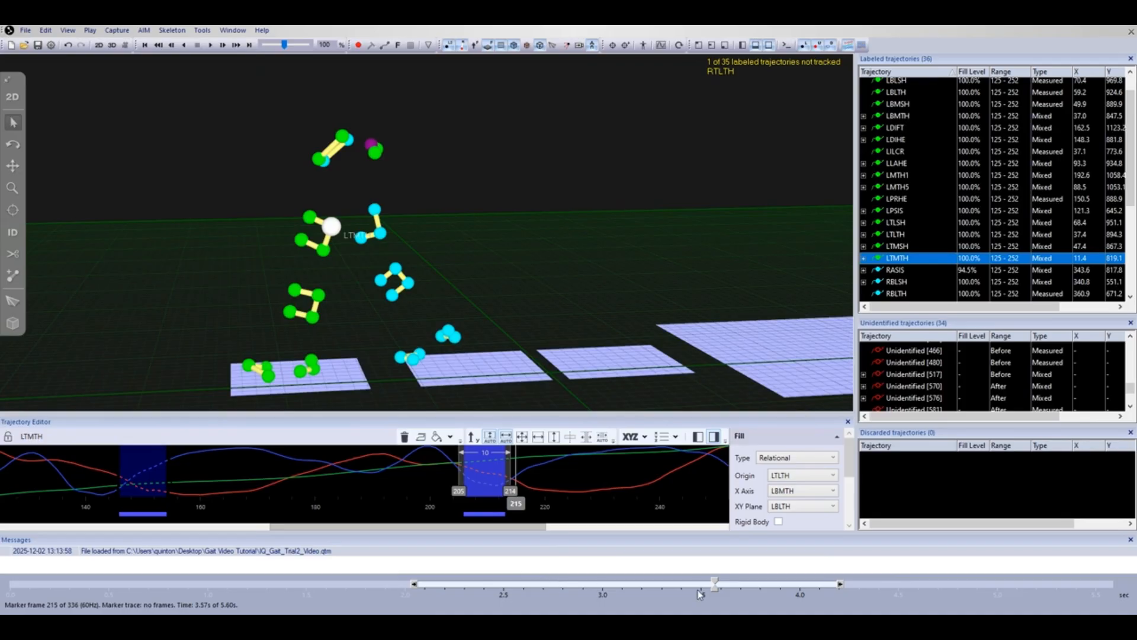
pyautogui.moveTo(715, 582); pyautogui.dragTo(700, 585)
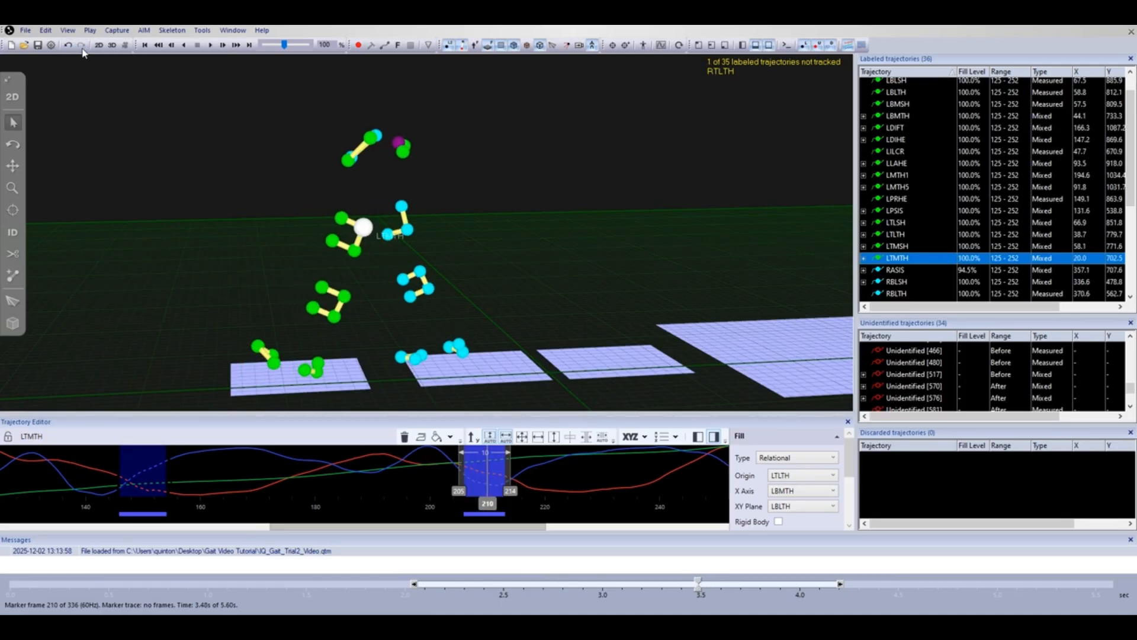
pyautogui.moveTo(701, 582)
pyautogui.mouseDown()
pyautogui.moveTo(713, 580)
pyautogui.moveTo(696, 580)
pyautogui.mouseUp()
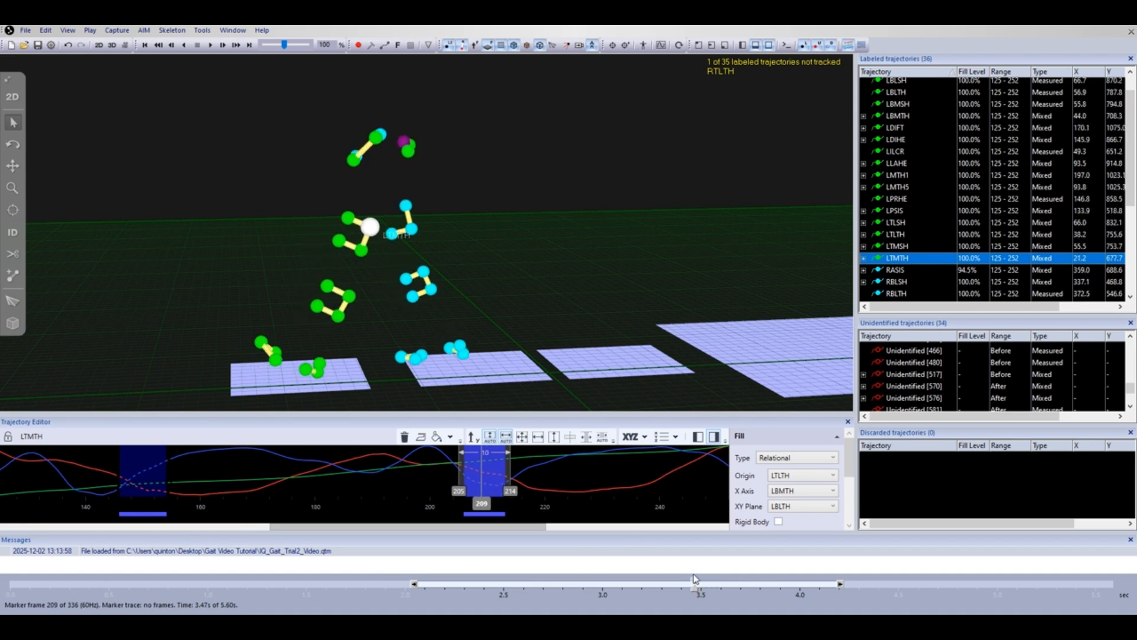
# - Select the incomplete RASIS trajectory, go to frame 173 and select its gap between frames 173 and 181
pyautogui.scroll(-1, 948, 260)
pyautogui.click(925, 244)
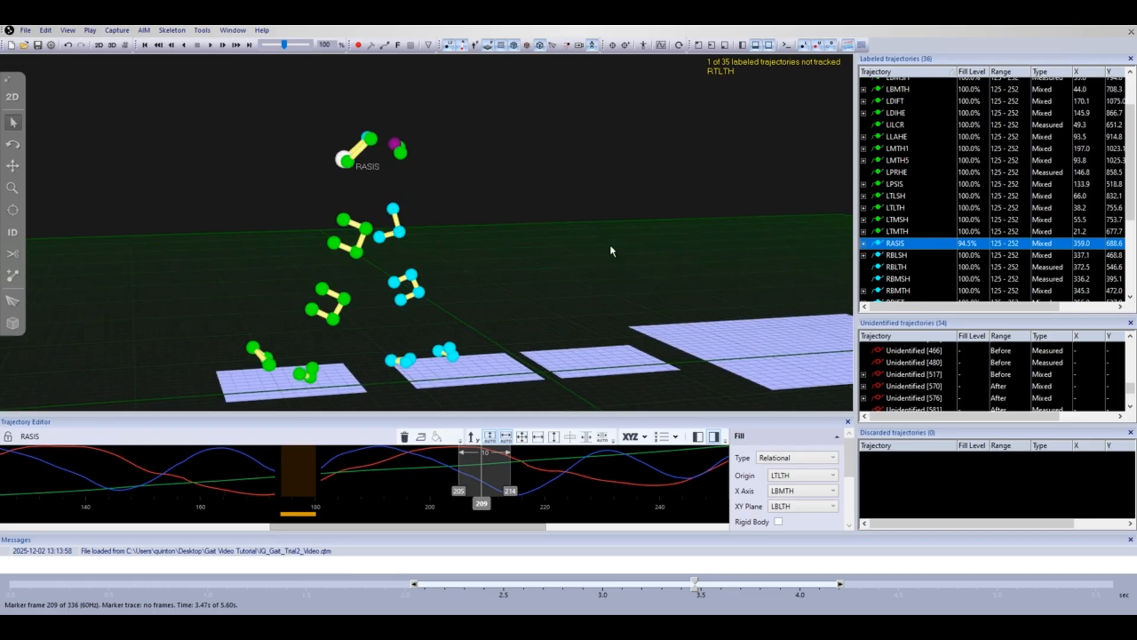
pyautogui.click(672, 585)
pyautogui.moveTo(672, 585); pyautogui.dragTo(569, 588)
pyautogui.moveTo(459, 317); pyautogui.dragTo(590, 255)
pyautogui.moveTo(559, 259); pyautogui.dragTo(581, 307)
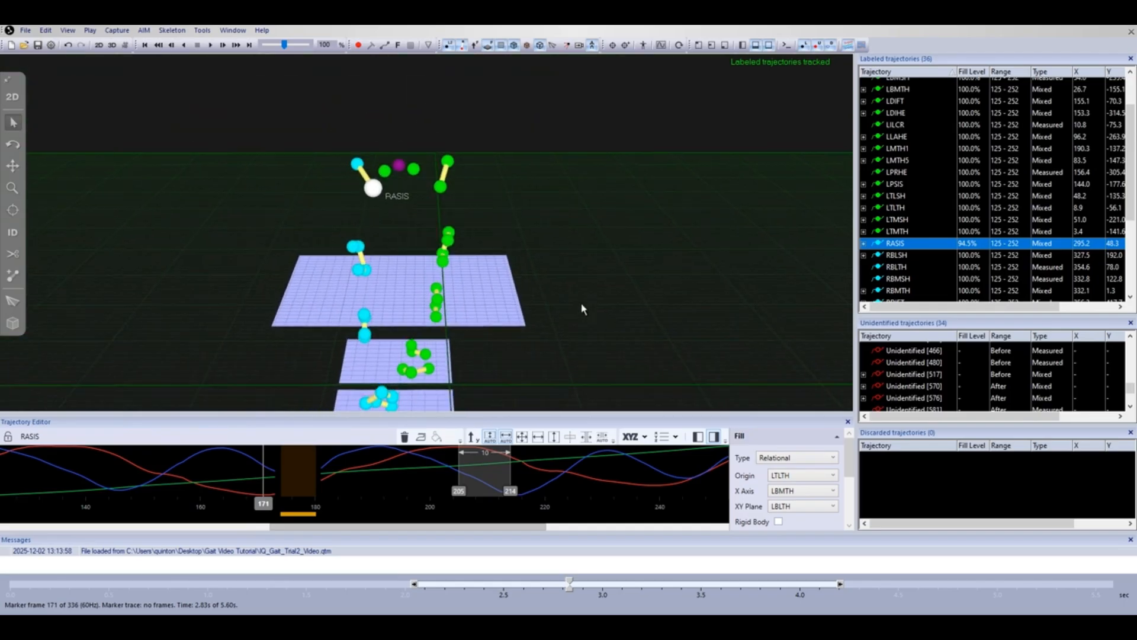
pyautogui.moveTo(582, 588); pyautogui.dragTo(577, 585)
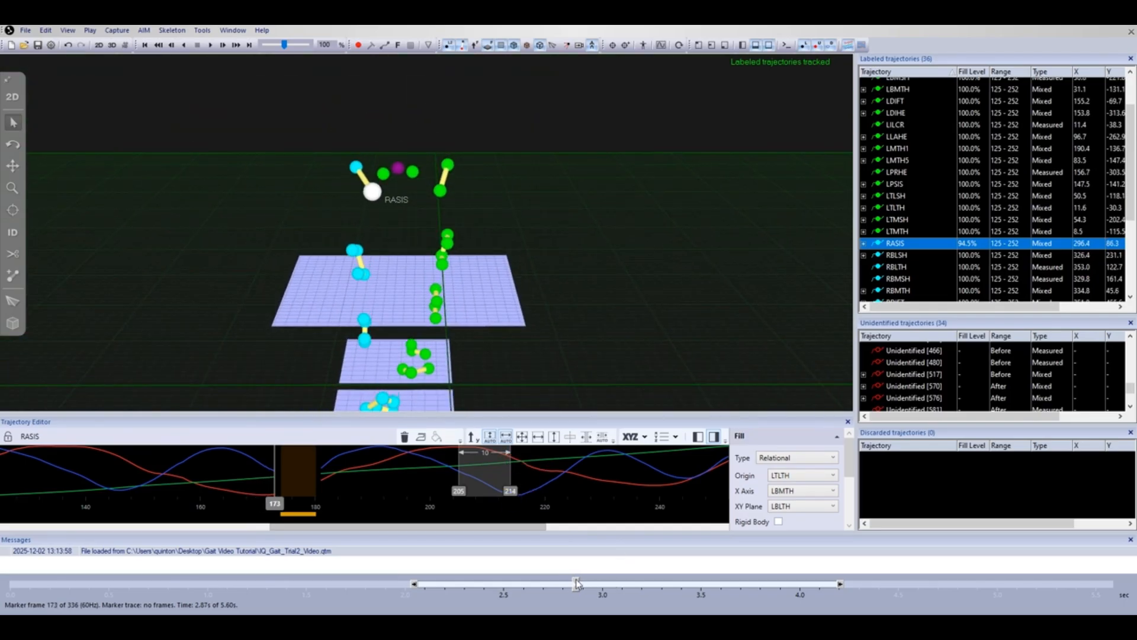
pyautogui.moveTo(276, 477); pyautogui.dragTo(318, 475)
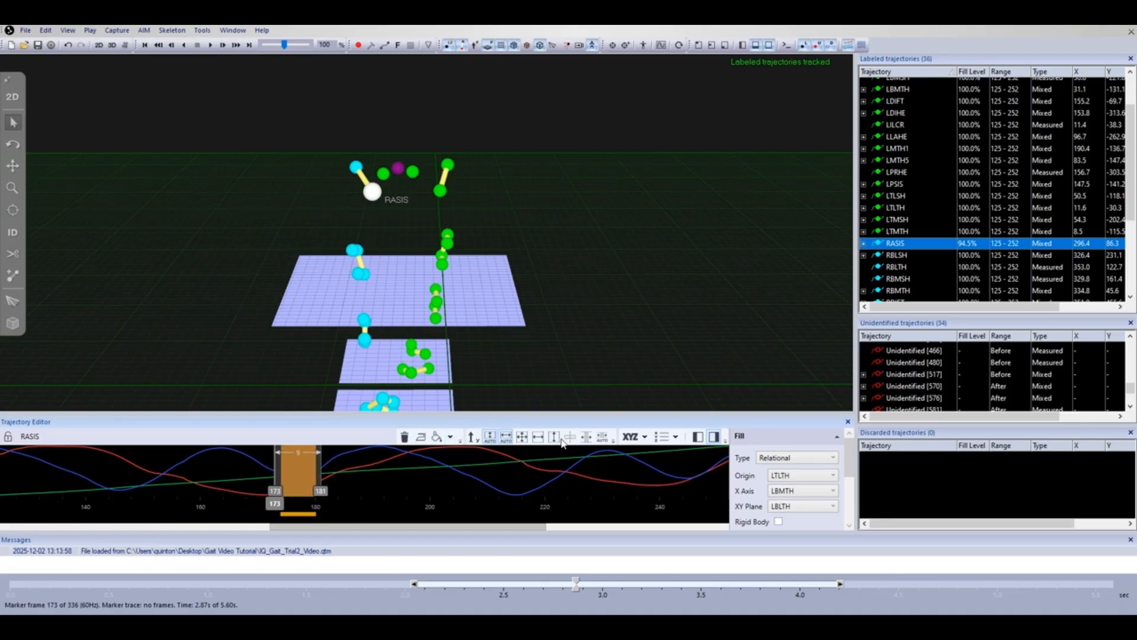
# - Fill the selected RASIS gap with a Polynomial fill and review the marker's motion up to frame 207
pyautogui.click(802, 457)
pyautogui.click(790, 491)
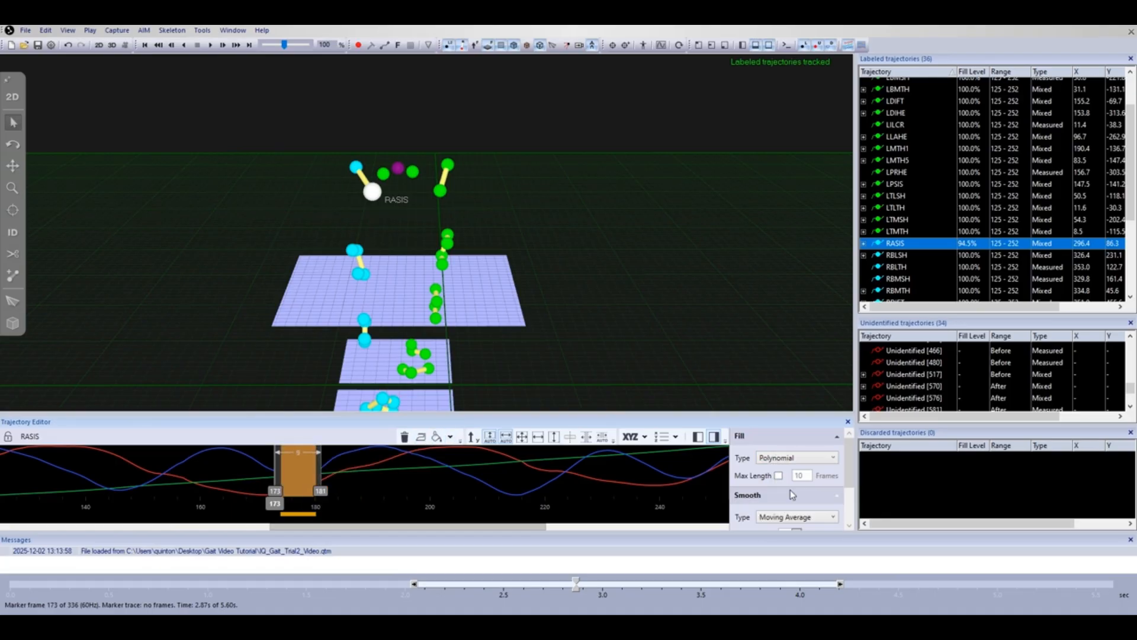
pyautogui.moveTo(538, 321); pyautogui.dragTo(546, 366)
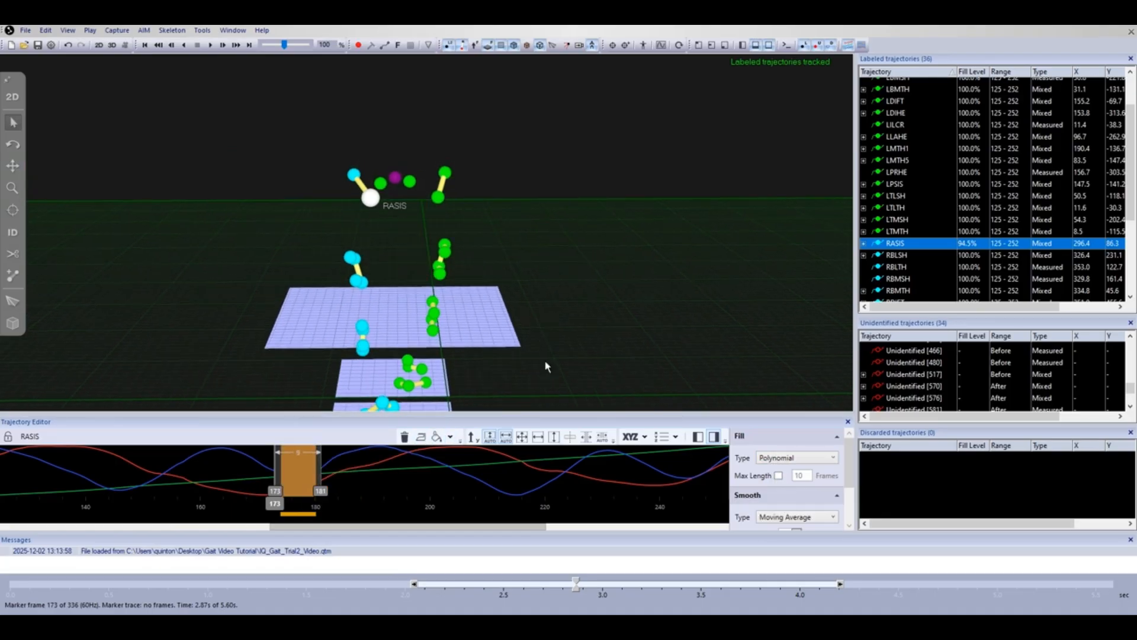
pyautogui.click(436, 437)
pyautogui.moveTo(577, 582); pyautogui.dragTo(687, 573)
# - Select the incomplete RTLTH trajectory, go to frame 206 and select its gap between frames 205 and 219
pyautogui.scroll(-4, 944, 204)
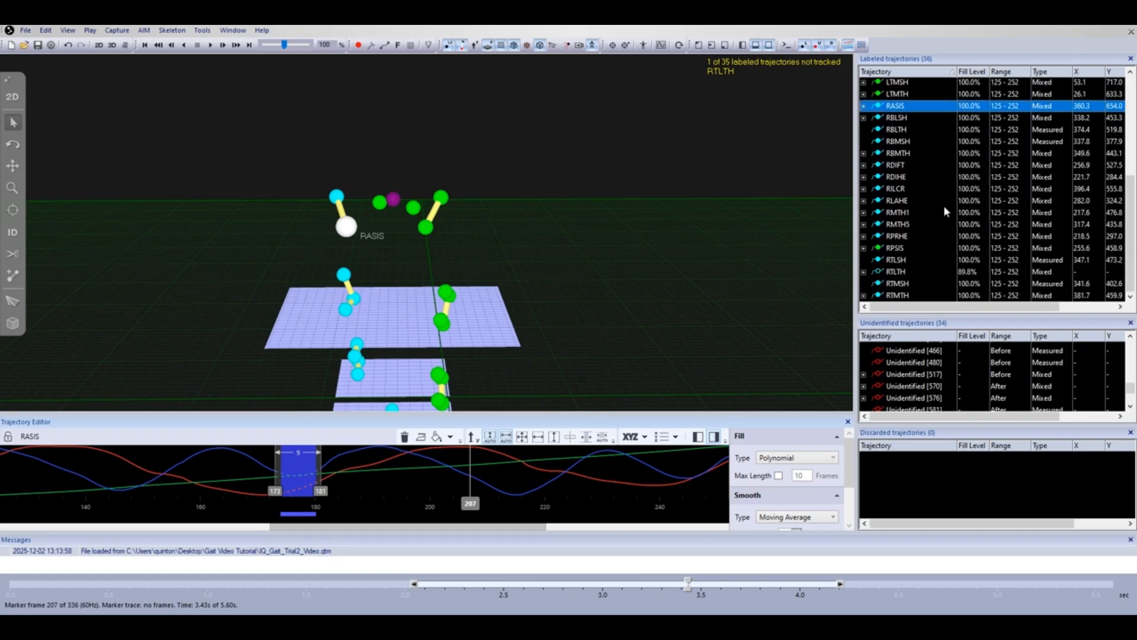
pyautogui.click(896, 271)
pyautogui.moveTo(782, 279); pyautogui.dragTo(533, 255)
pyautogui.moveTo(713, 587)
pyautogui.mouseDown()
pyautogui.moveTo(720, 578)
pyautogui.moveTo(679, 584)
pyautogui.mouseUp()
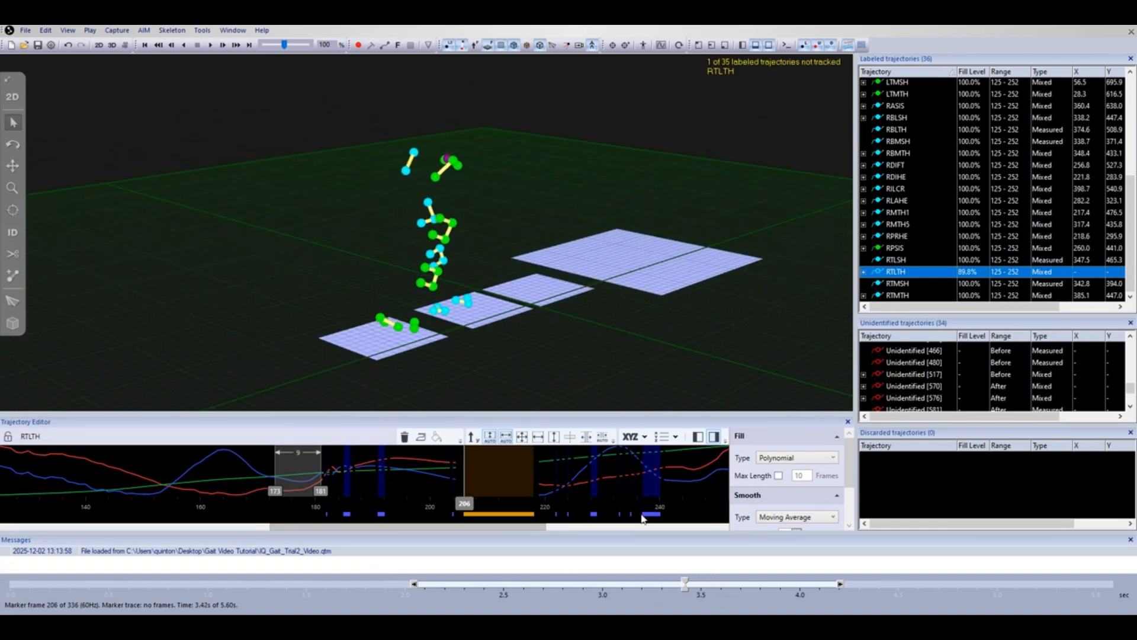
pyautogui.moveTo(598, 308); pyautogui.dragTo(705, 254)
pyautogui.click(471, 466)
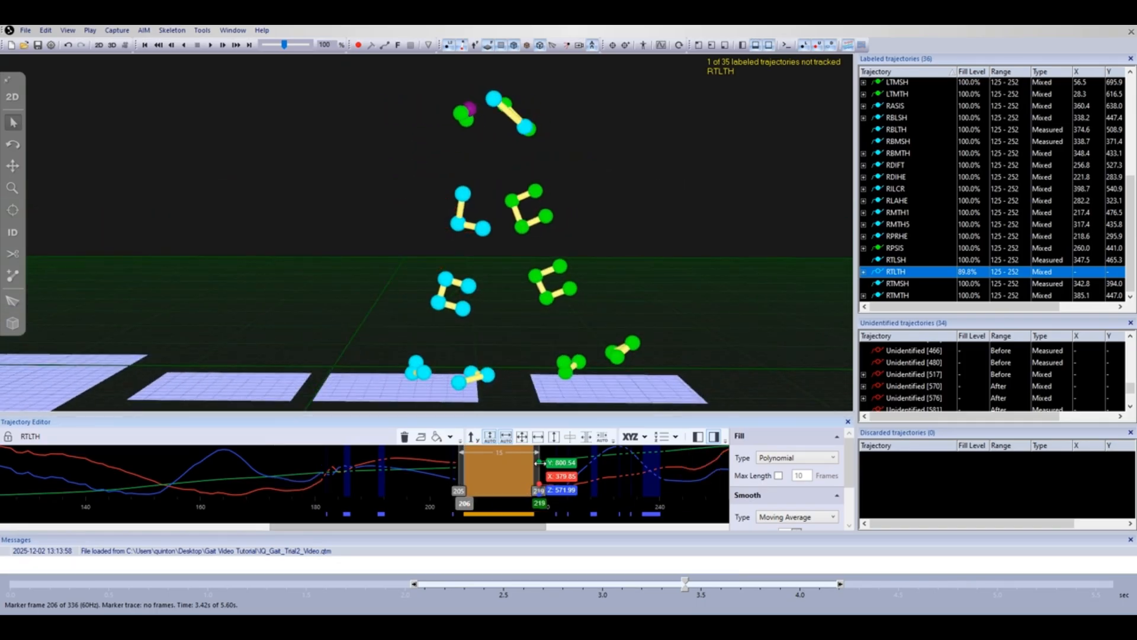
# - Set the fill type for the RTLTH gap to Relational with RTMTH as the origin
pyautogui.click(829, 463)
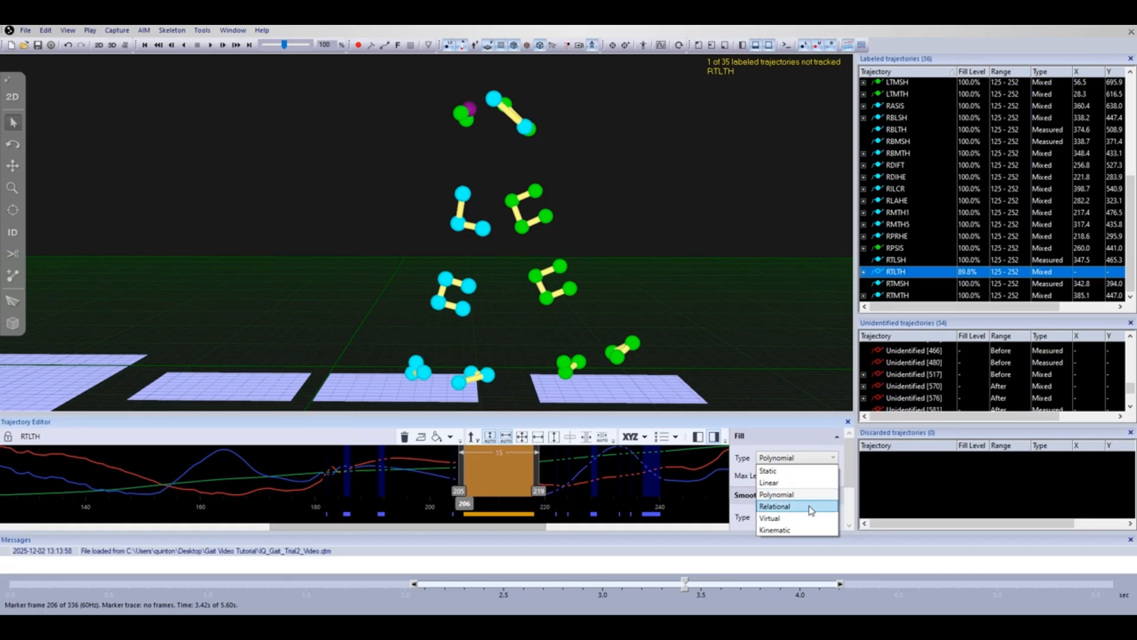
pyautogui.click(805, 504)
pyautogui.click(817, 478)
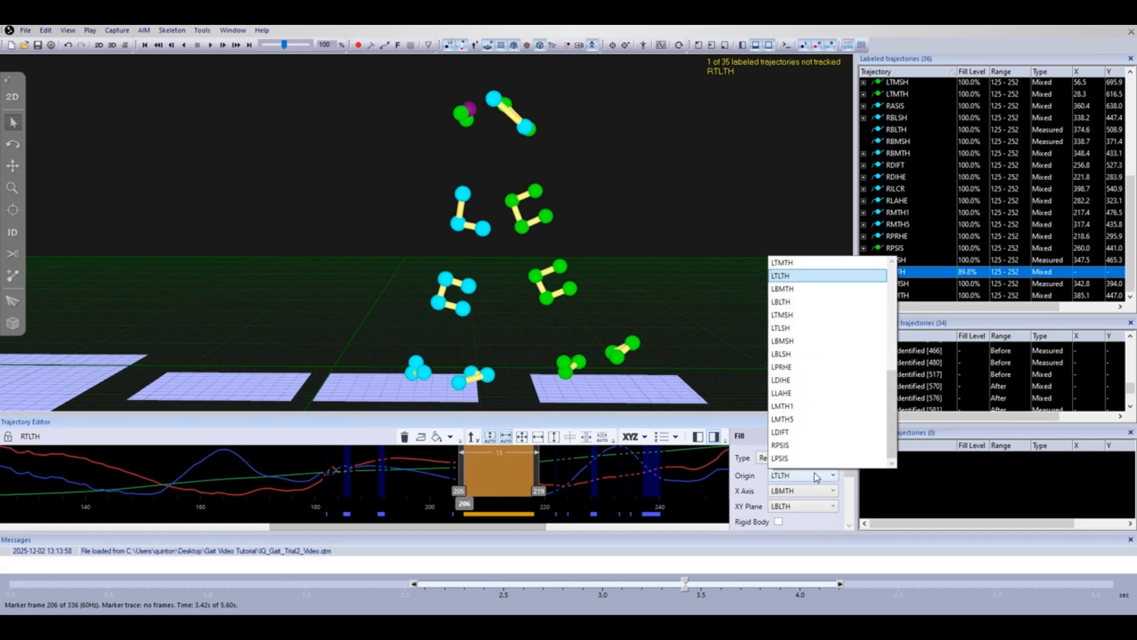
pyautogui.scroll(3, 820, 347)
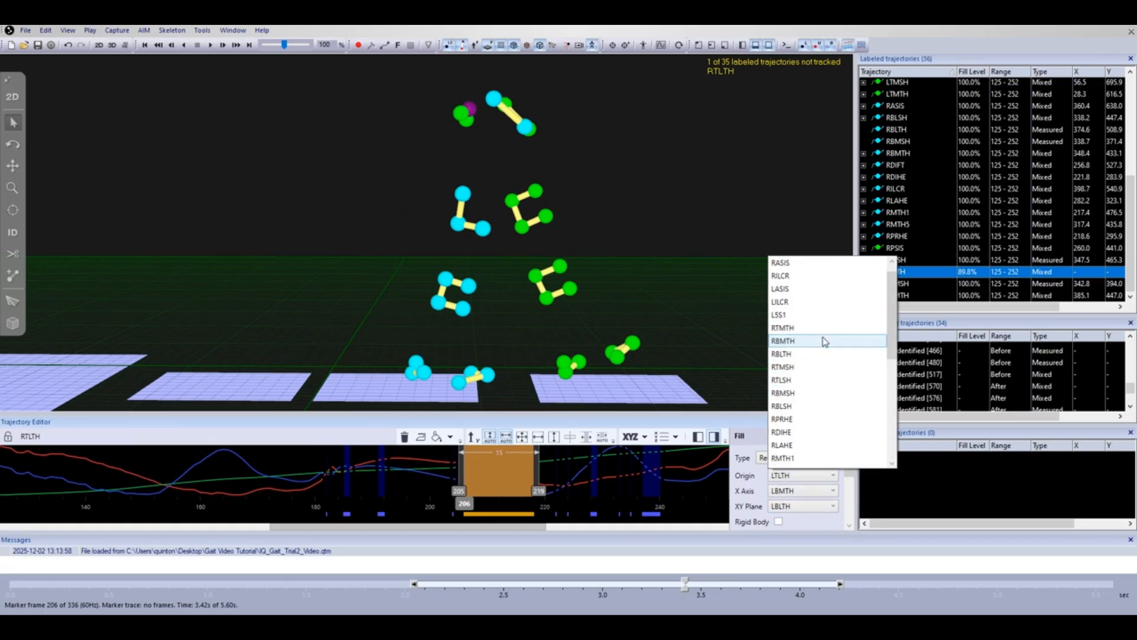
pyautogui.click(824, 341)
# - Fill the RTLTH gap using RTLSH as X axis and RBMTH as XY plane
pyautogui.click(812, 491)
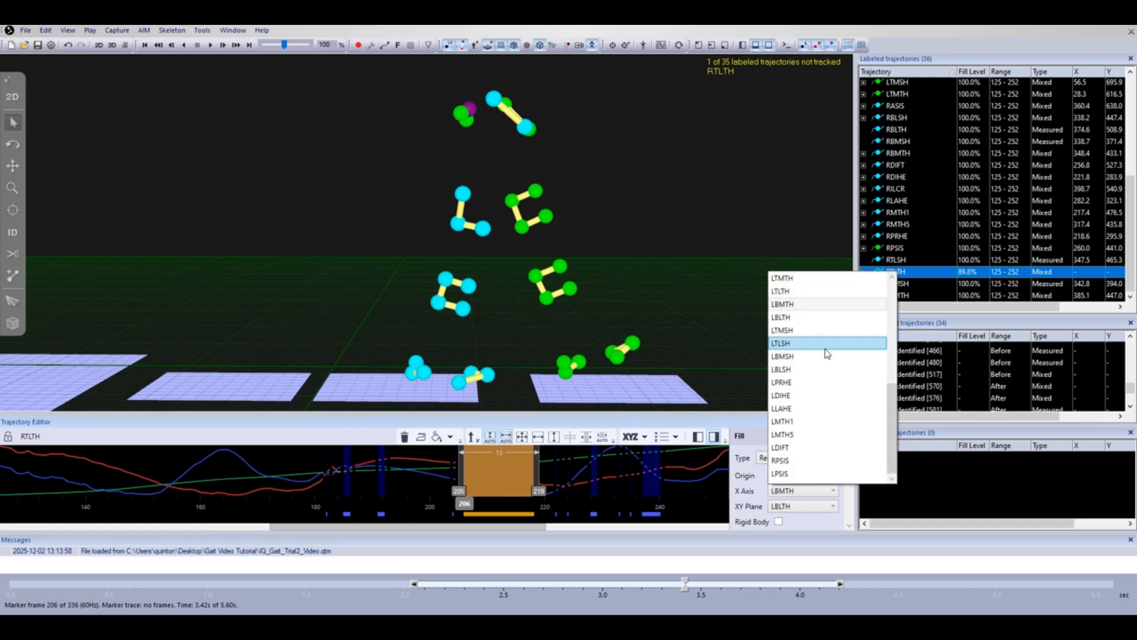
pyautogui.scroll(3, 828, 353)
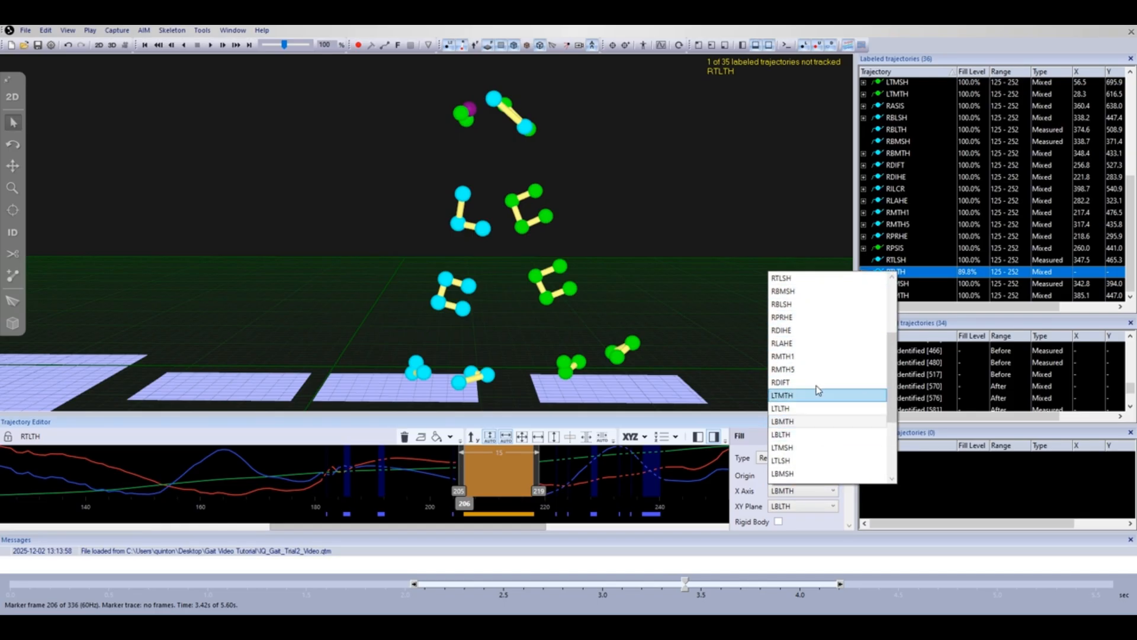
pyautogui.scroll(3, 819, 386)
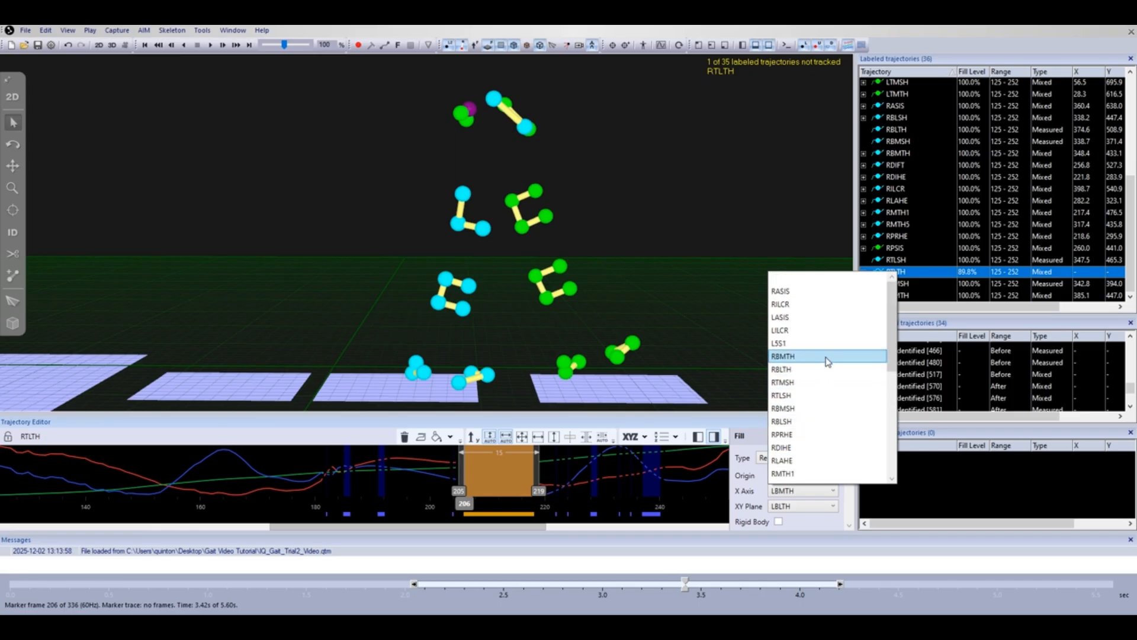
pyautogui.click(821, 399)
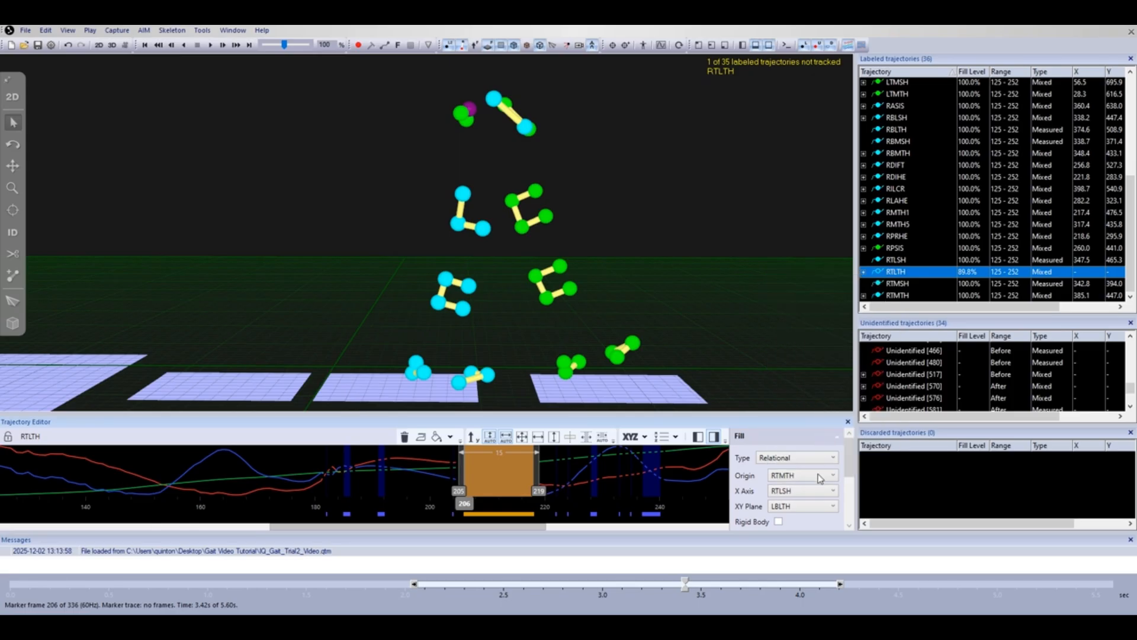
pyautogui.click(818, 509)
pyautogui.scroll(2, 821, 368)
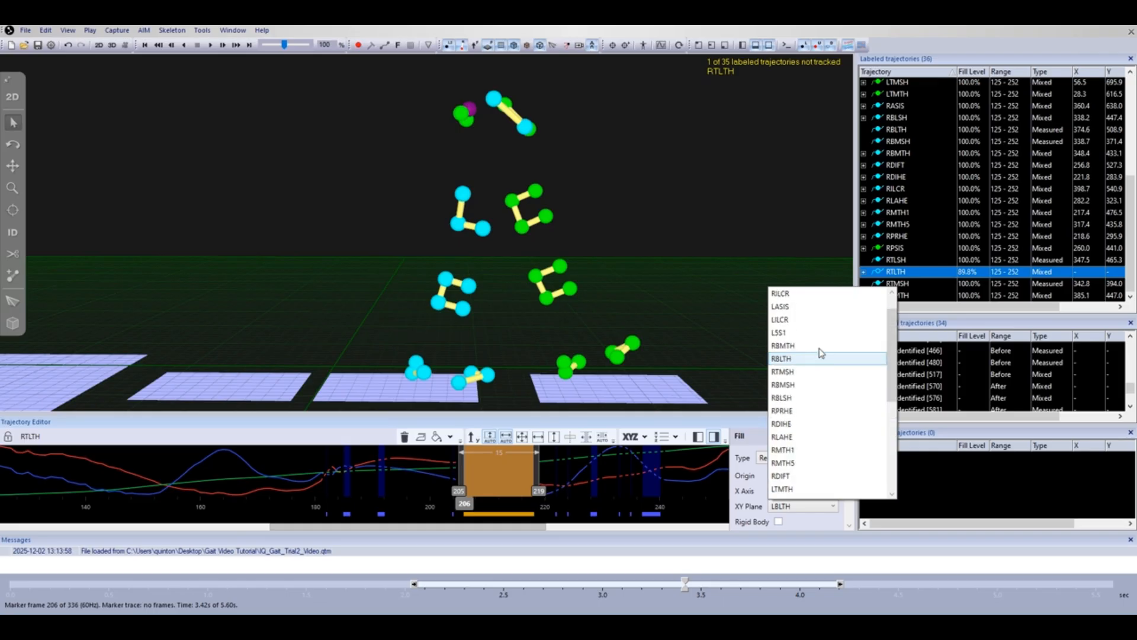
pyautogui.click(827, 346)
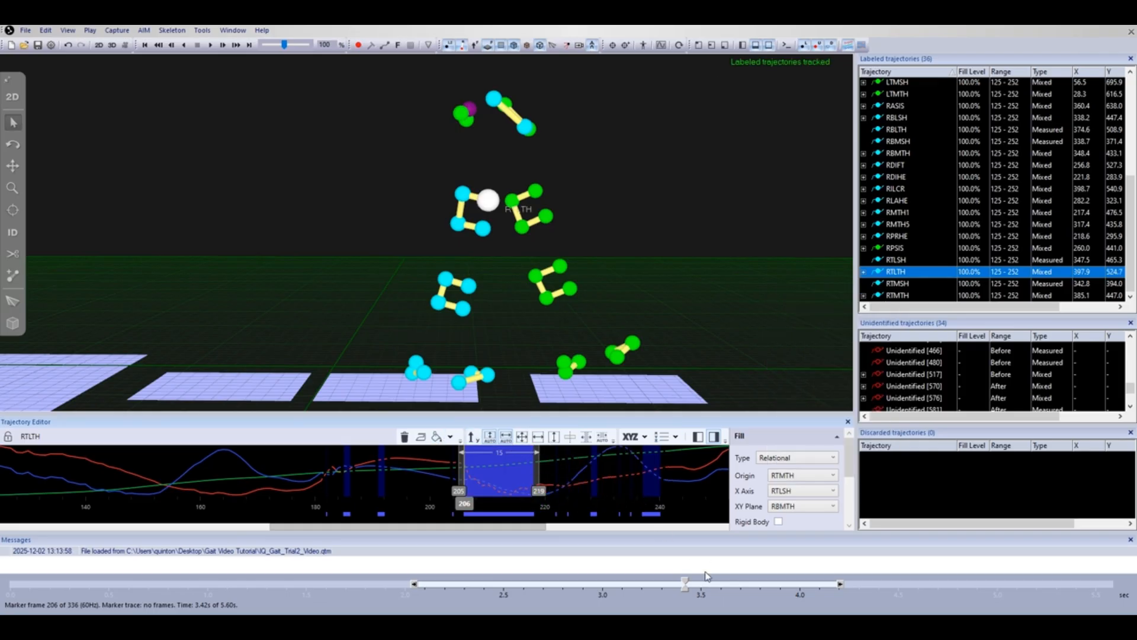
# - Check the filled RTLTH marker at frames 212 and 210 against the neighbouring thigh markers, and reselect it
pyautogui.moveTo(687, 585)
pyautogui.mouseDown()
pyautogui.moveTo(736, 574)
pyautogui.moveTo(705, 582)
pyautogui.mouseUp()
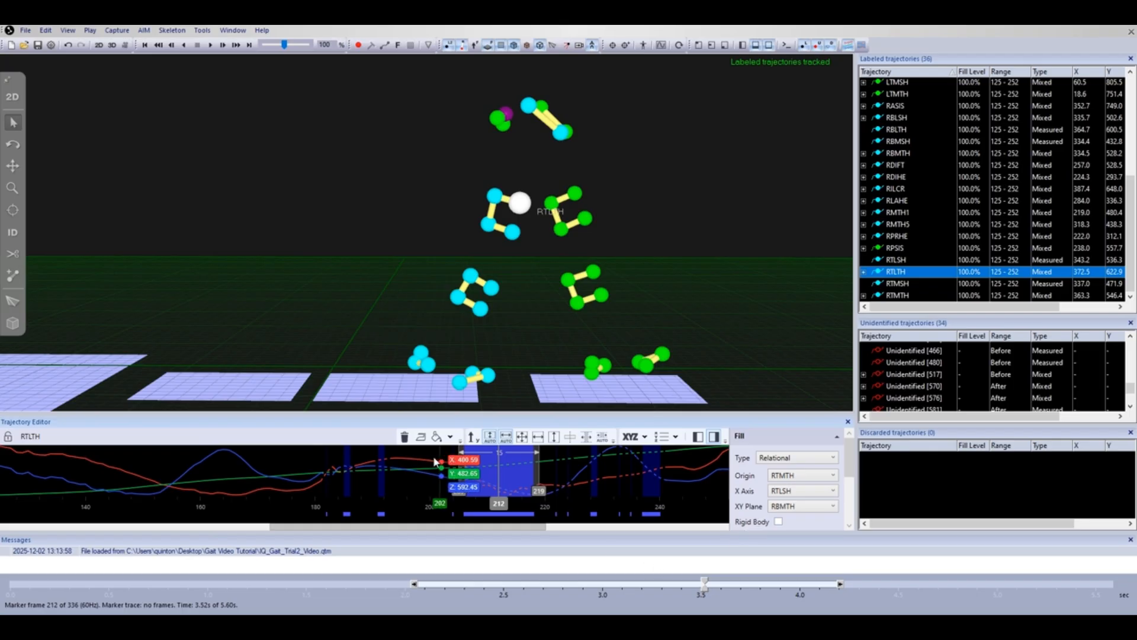
pyautogui.scroll(1, 435, 461)
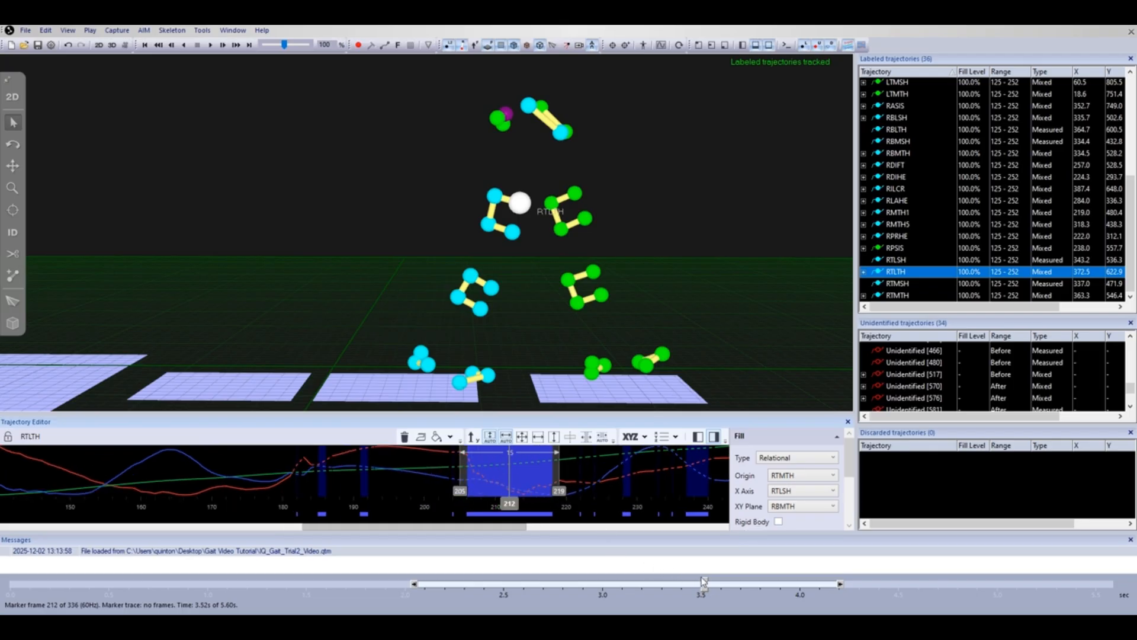
pyautogui.moveTo(704, 582); pyautogui.dragTo(697, 581)
pyautogui.click(701, 255)
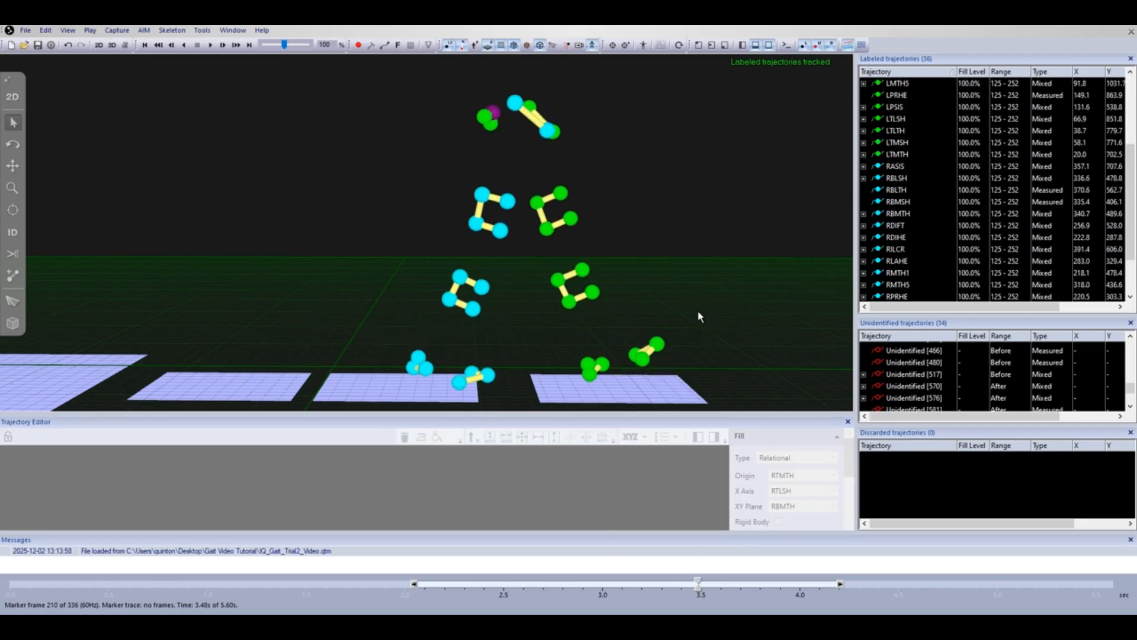
pyautogui.click(507, 202)
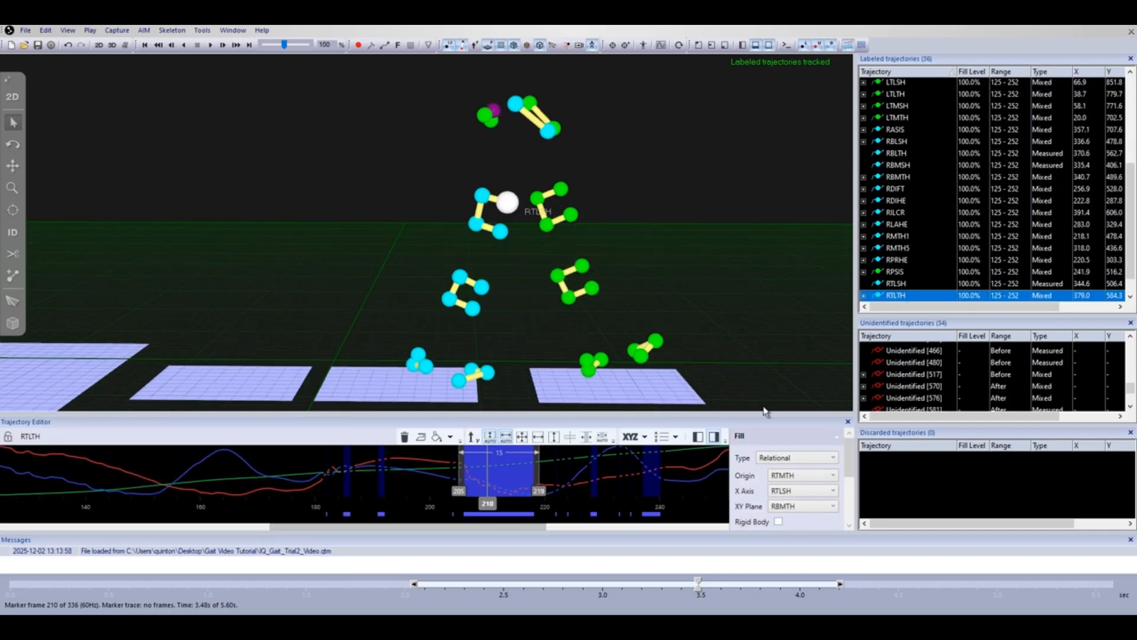
# - Change the relational fill's X axis to RBMTH and inspect the RTLTH marker up close at frame 215
pyautogui.click(829, 491)
pyautogui.scroll(3, 835, 323)
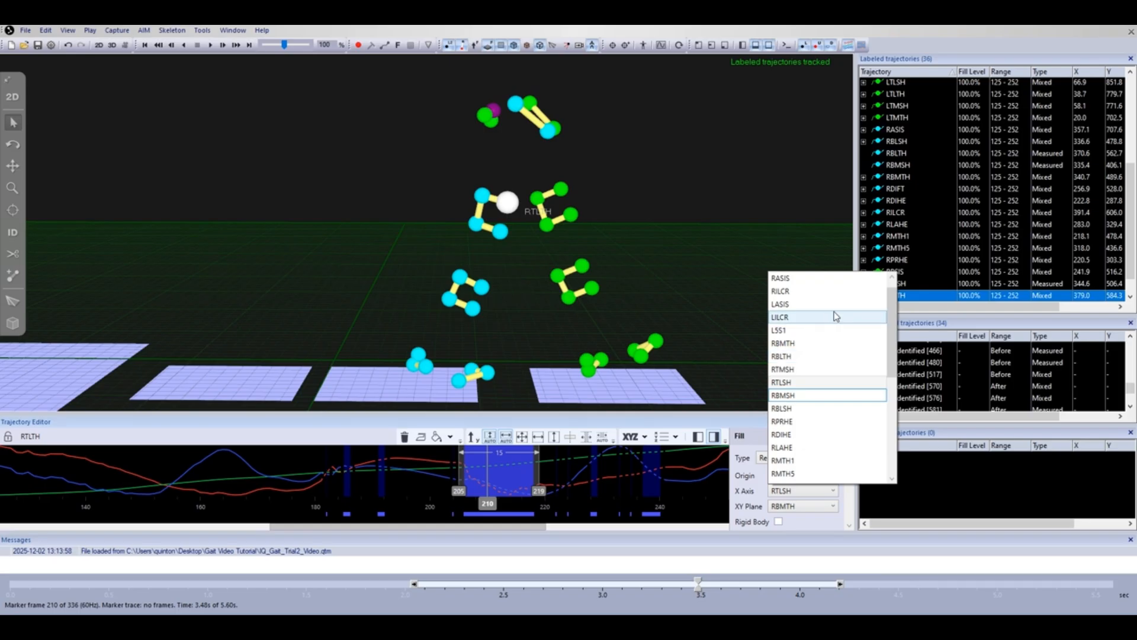
pyautogui.click(840, 349)
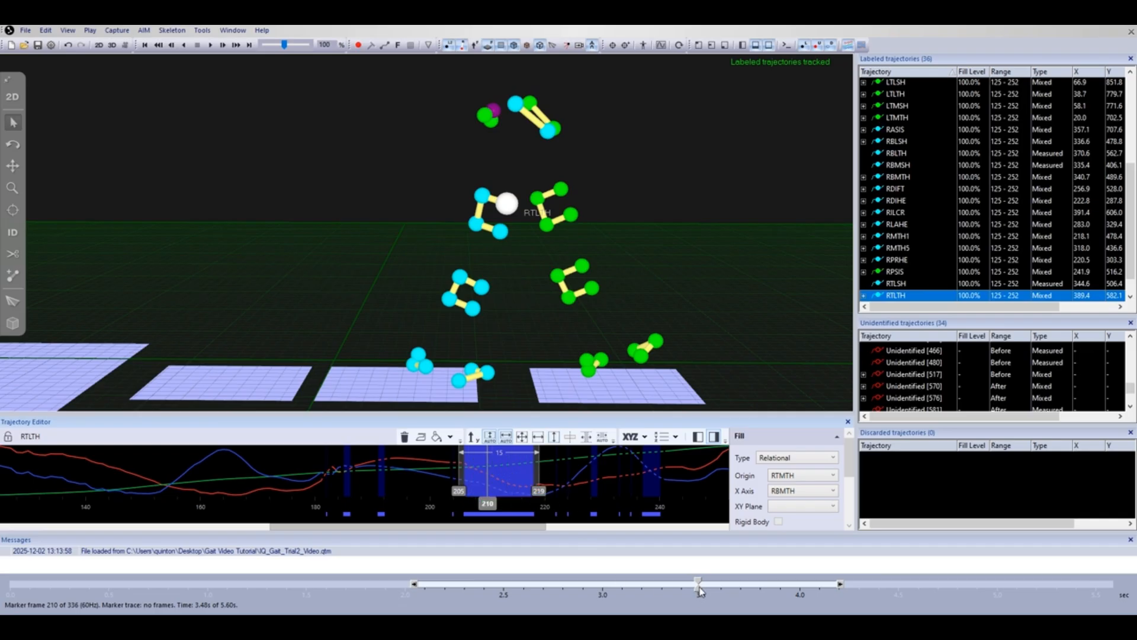
pyautogui.moveTo(699, 587); pyautogui.dragTo(715, 583)
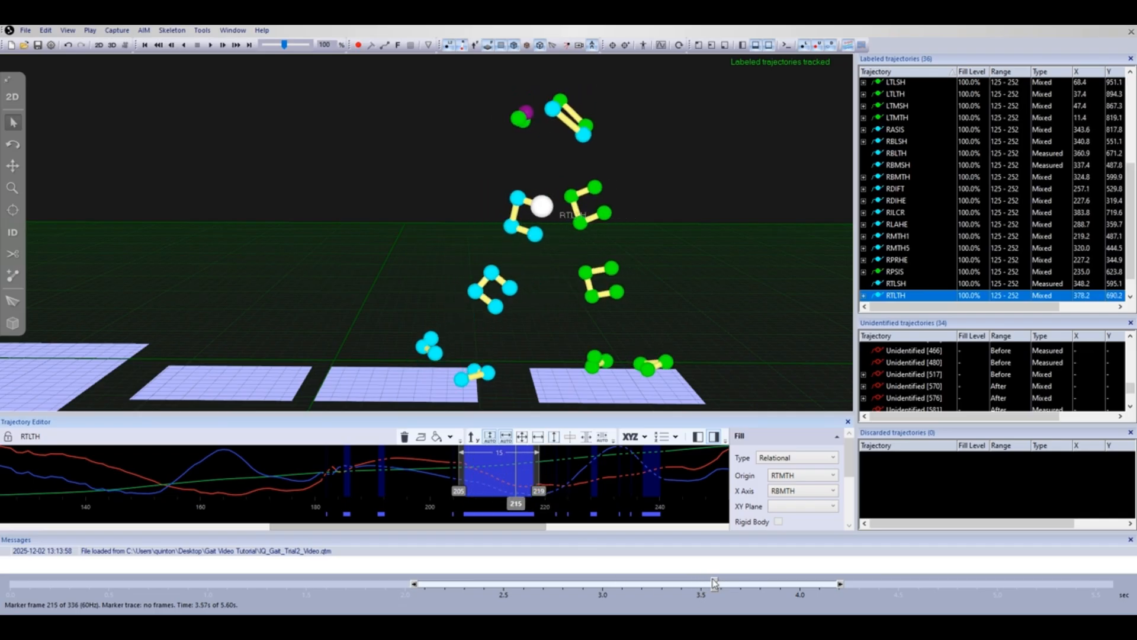
pyautogui.scroll(3, 686, 317)
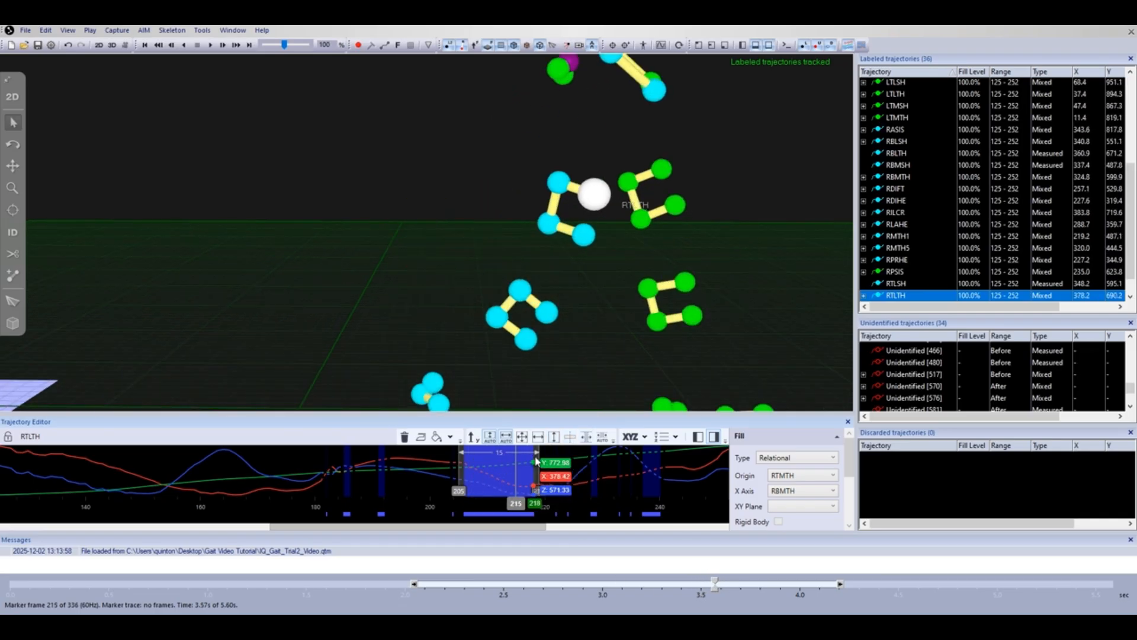